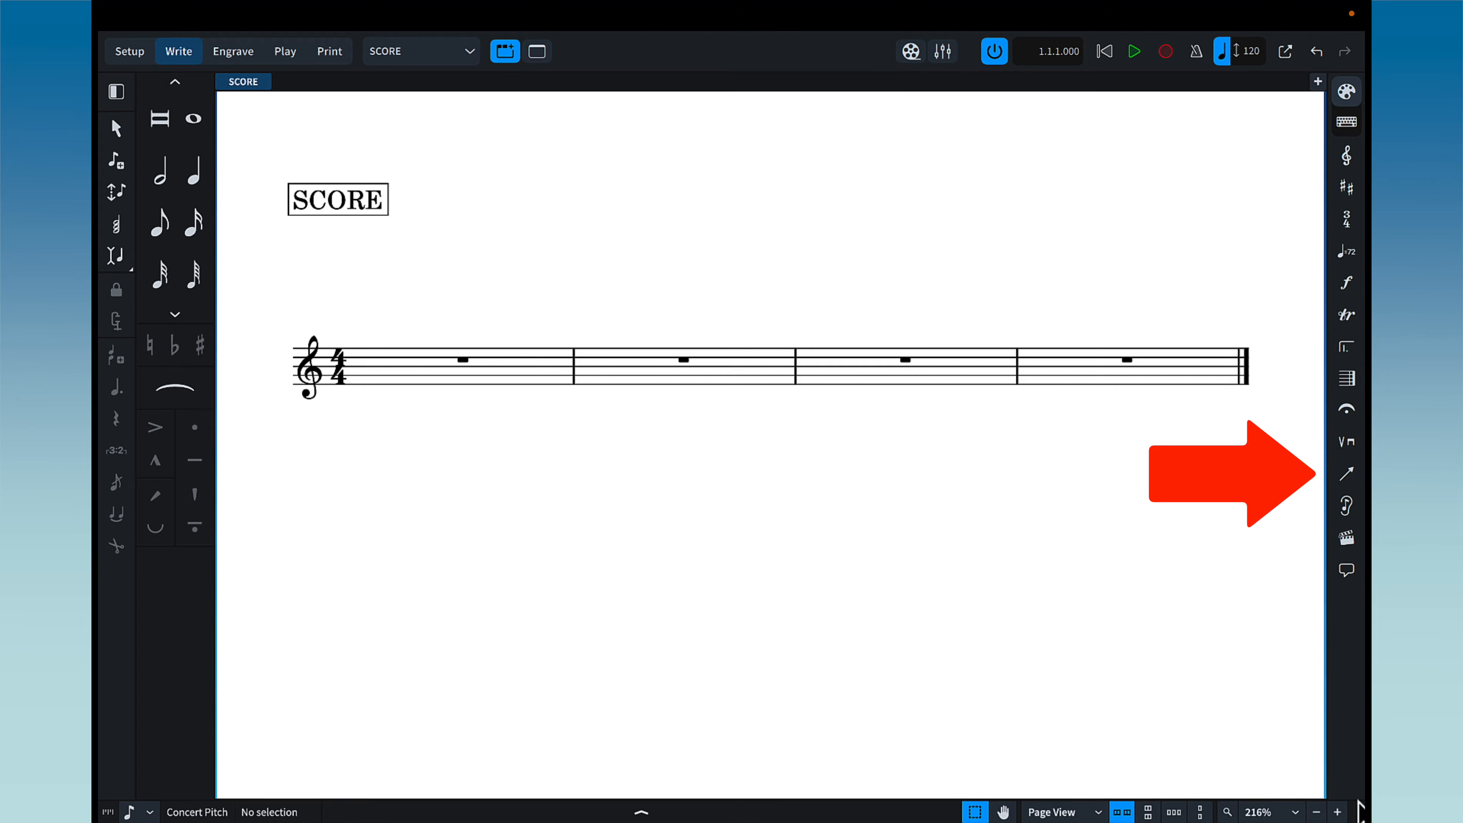
# Display the available line types for the score
pyautogui.click(1348, 475)
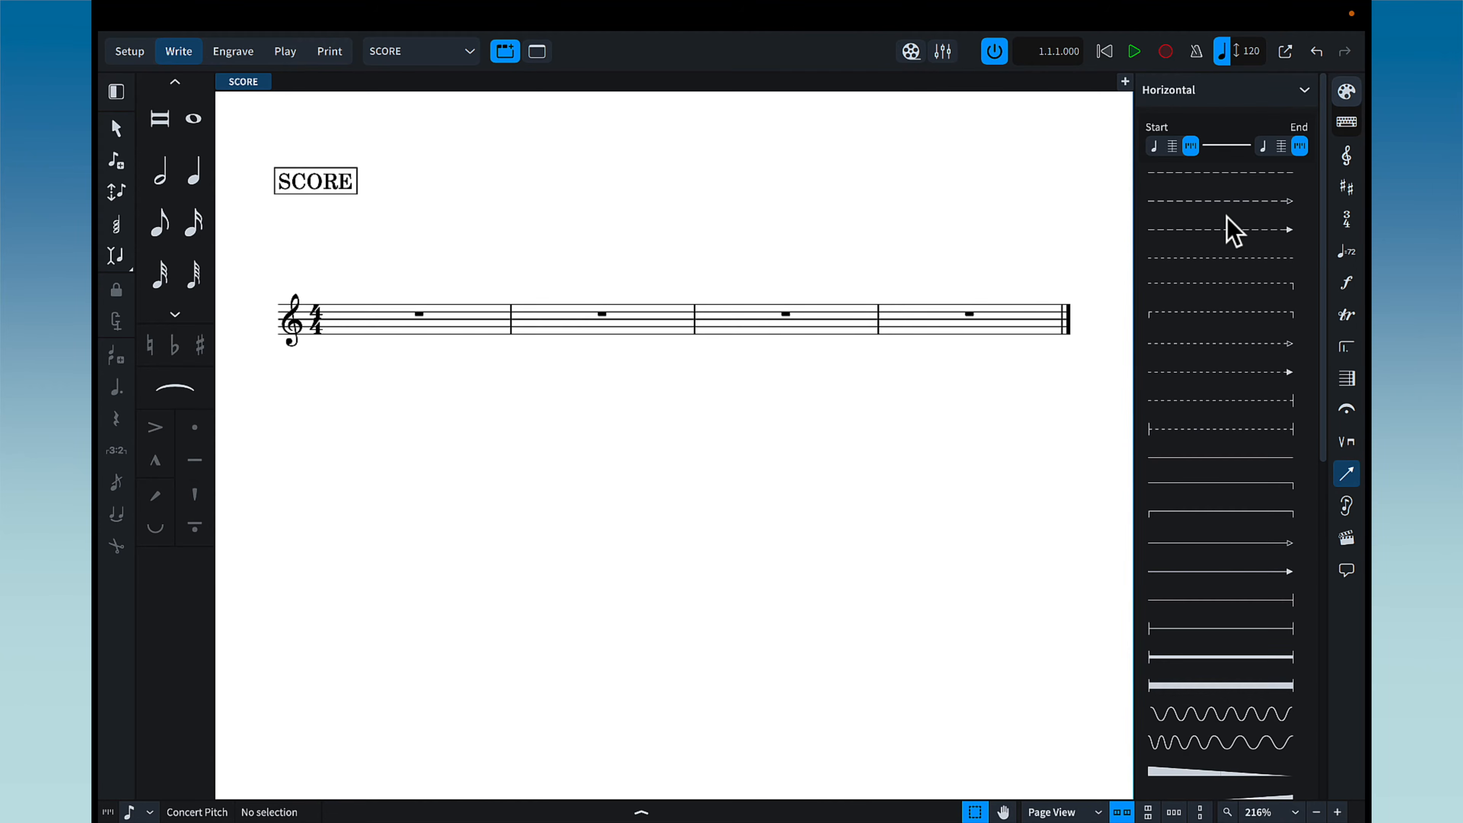
pyautogui.scroll(-1, 1231, 231)
pyautogui.scroll(1, 1231, 231)
# Add a long dashed horizontal line with a solid arrowhead above bar 1
pyautogui.click(440, 323)
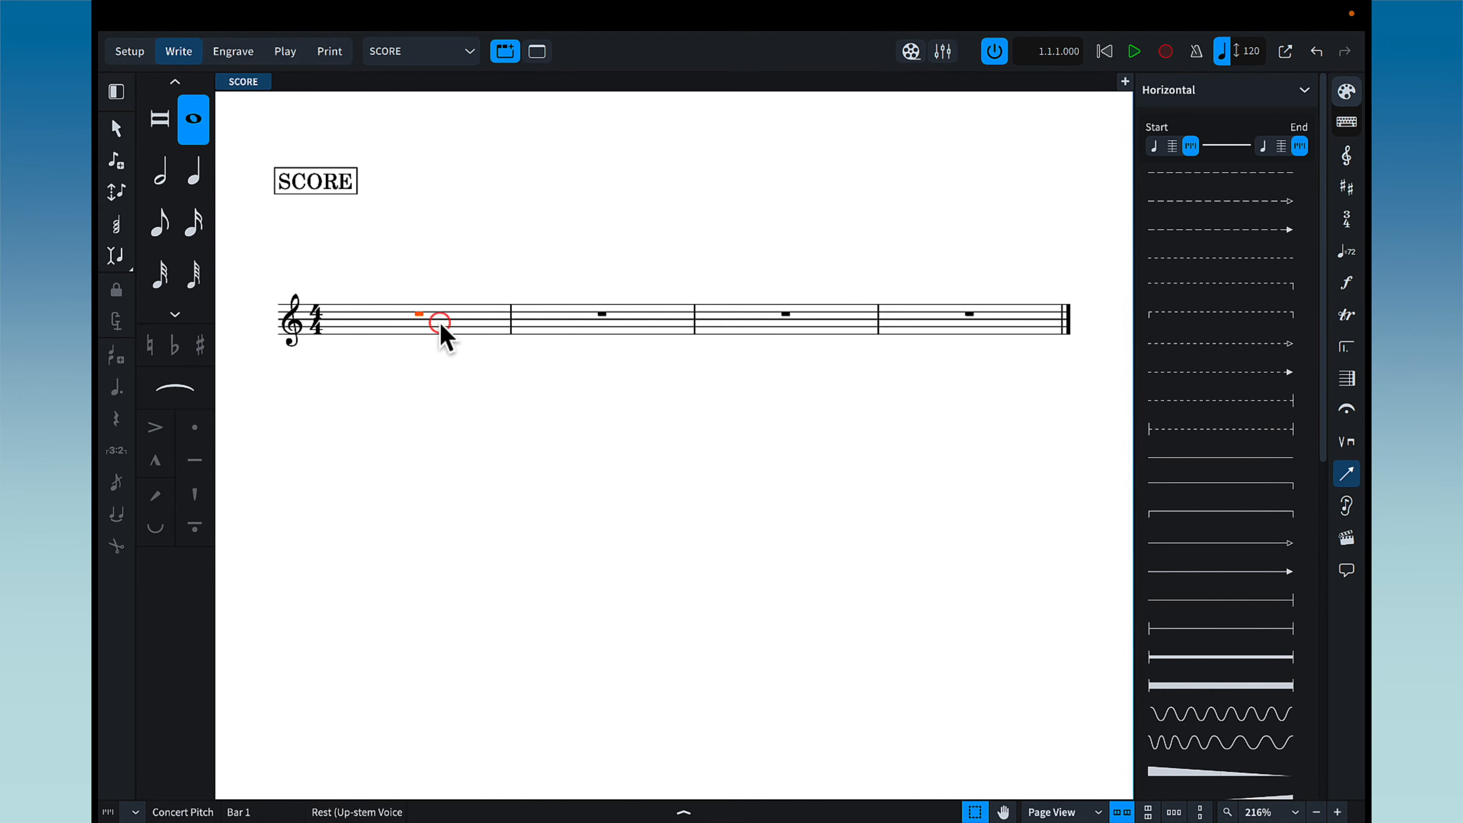
pyautogui.click(1190, 230)
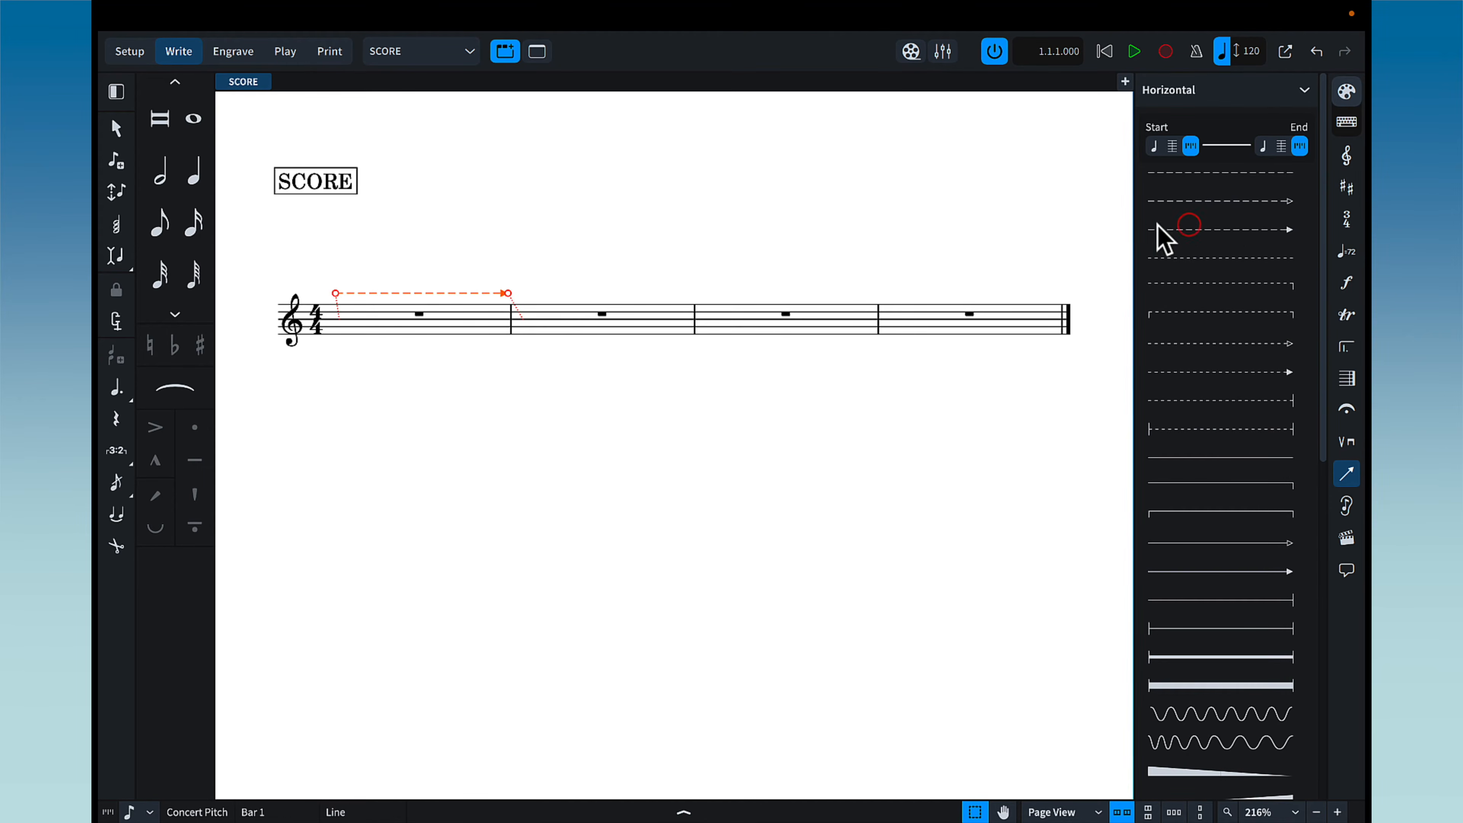
pyautogui.click(457, 237)
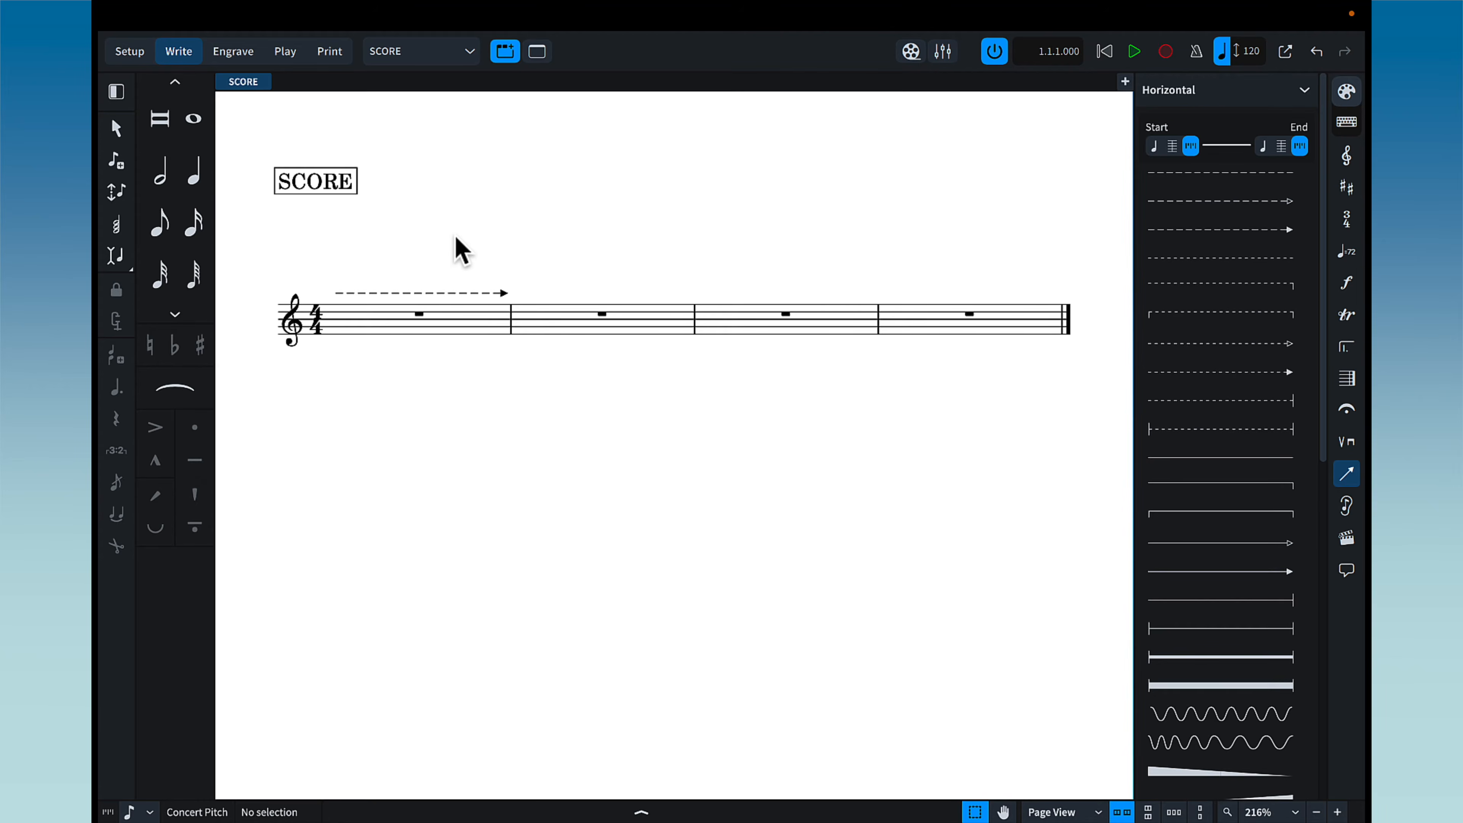
# Delete the dashed arrow line above bar 1 and clear the selection
pyautogui.click(467, 292)
pyautogui.press('Delete')
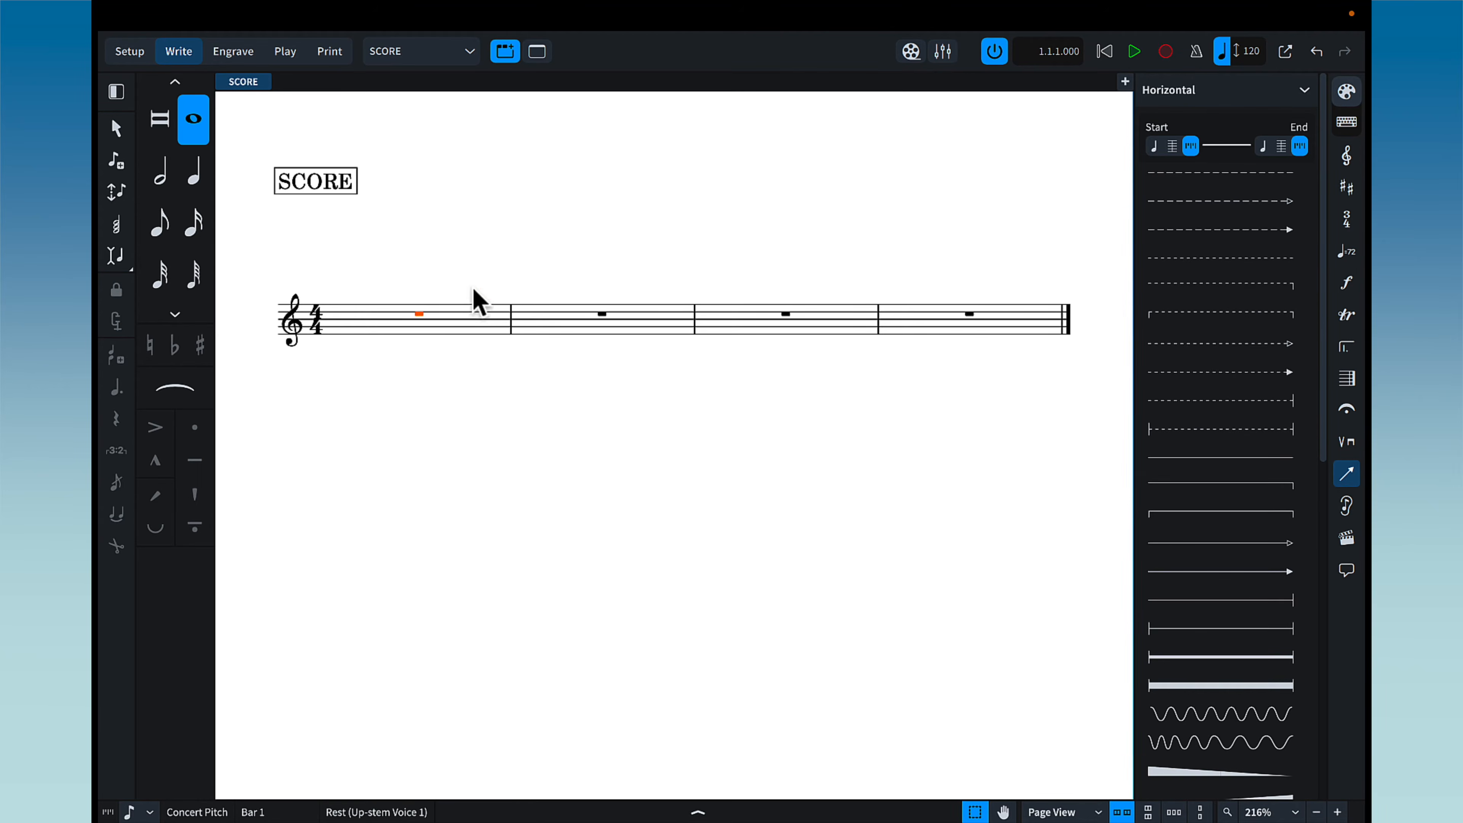
pyautogui.click(780, 200)
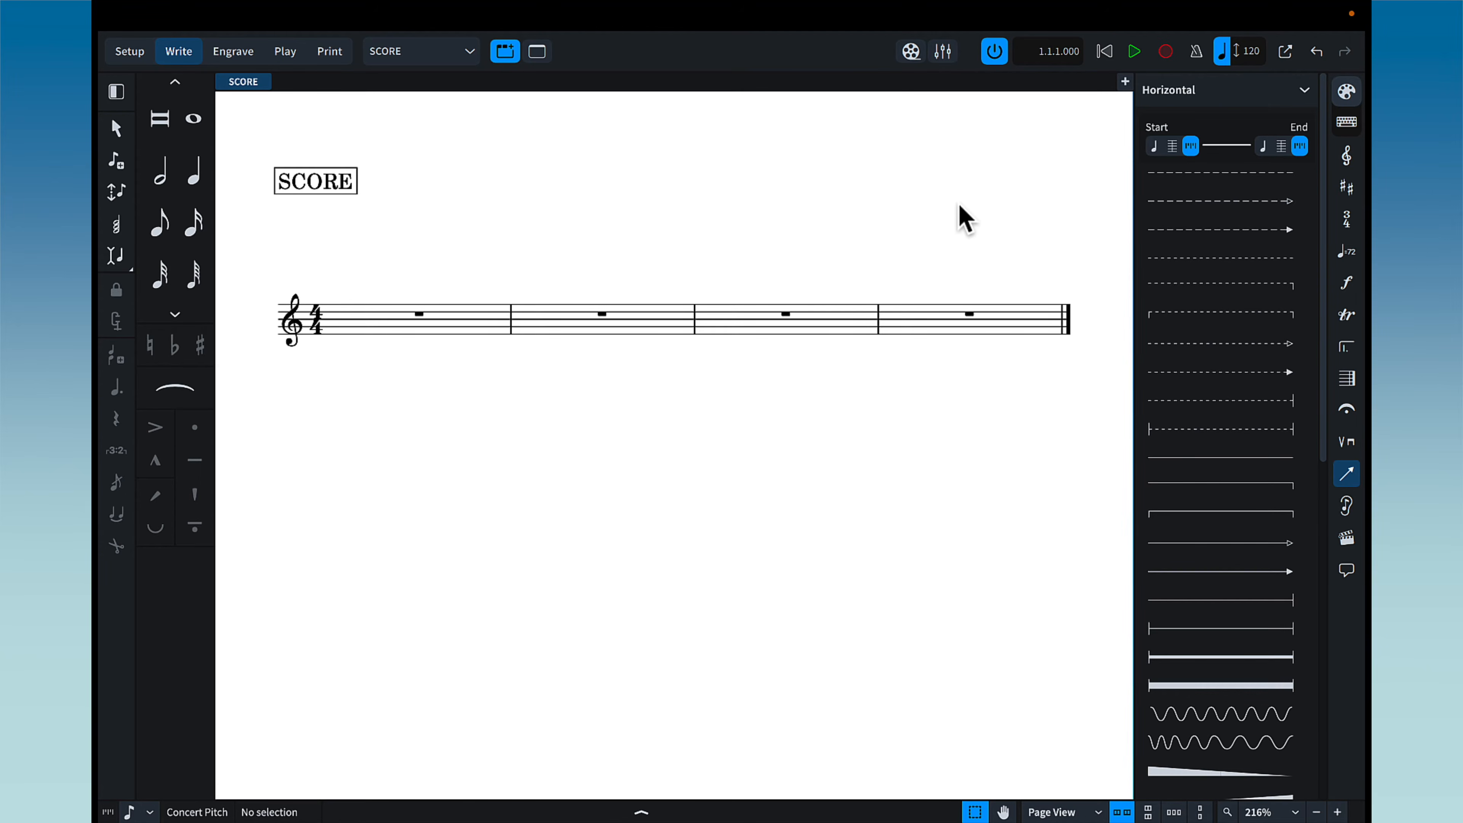
# Create a new custom horizontal line and name it ALEATORIC BOX TOP
pyautogui.scroll(-10, 1238, 340)
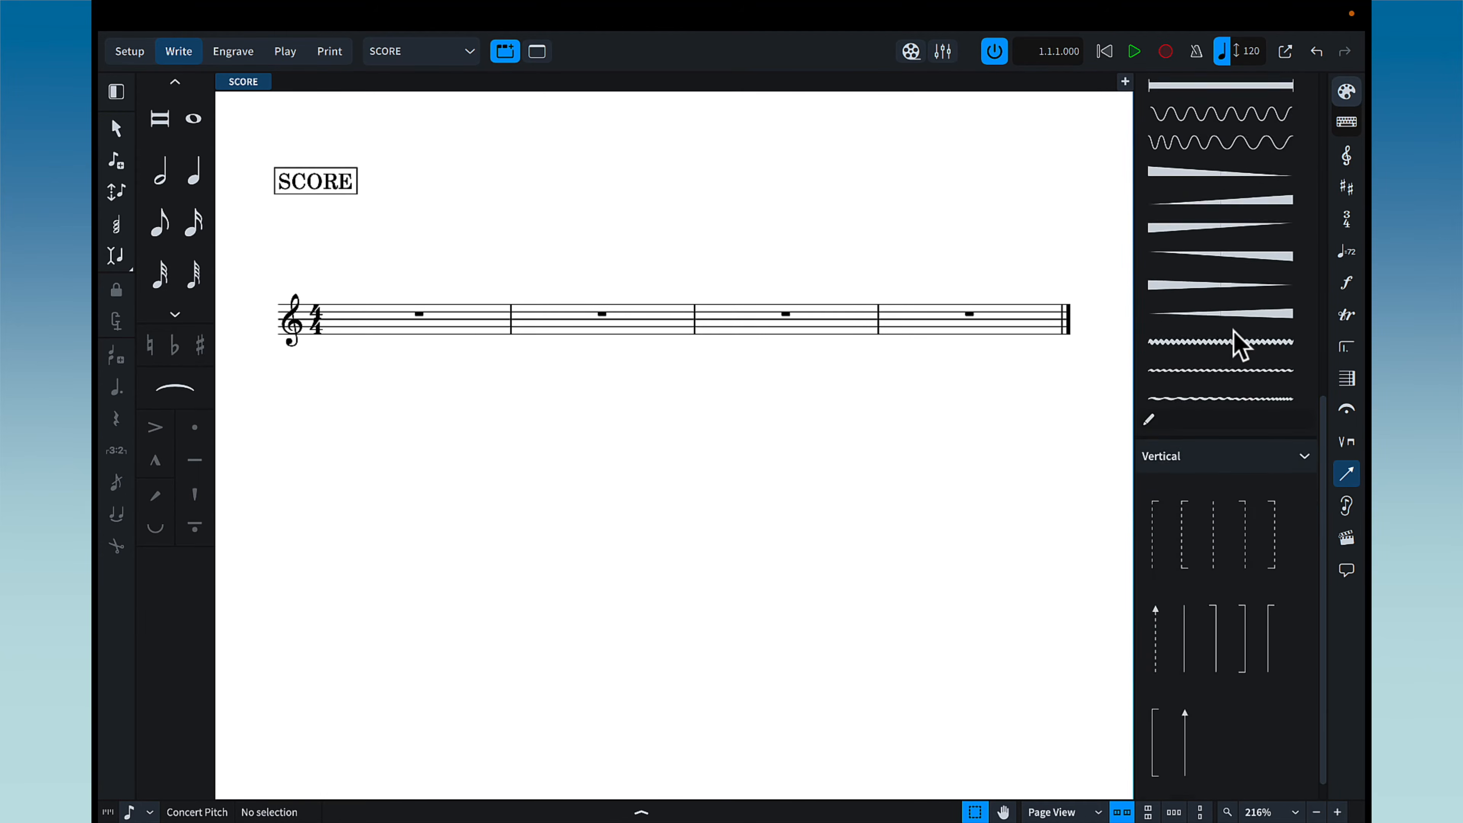
pyautogui.scroll(-1, 1234, 330)
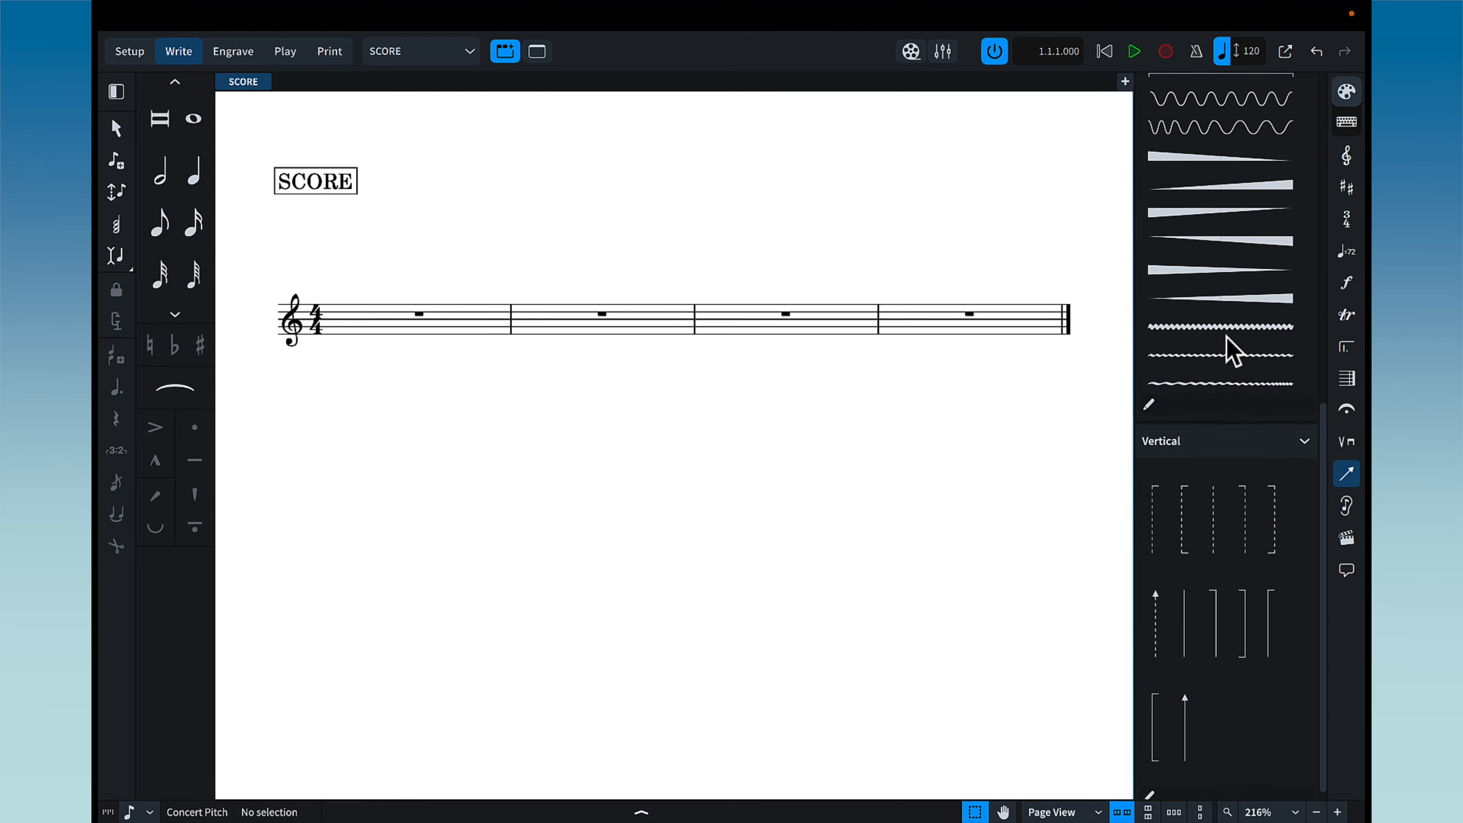
pyautogui.click(1149, 396)
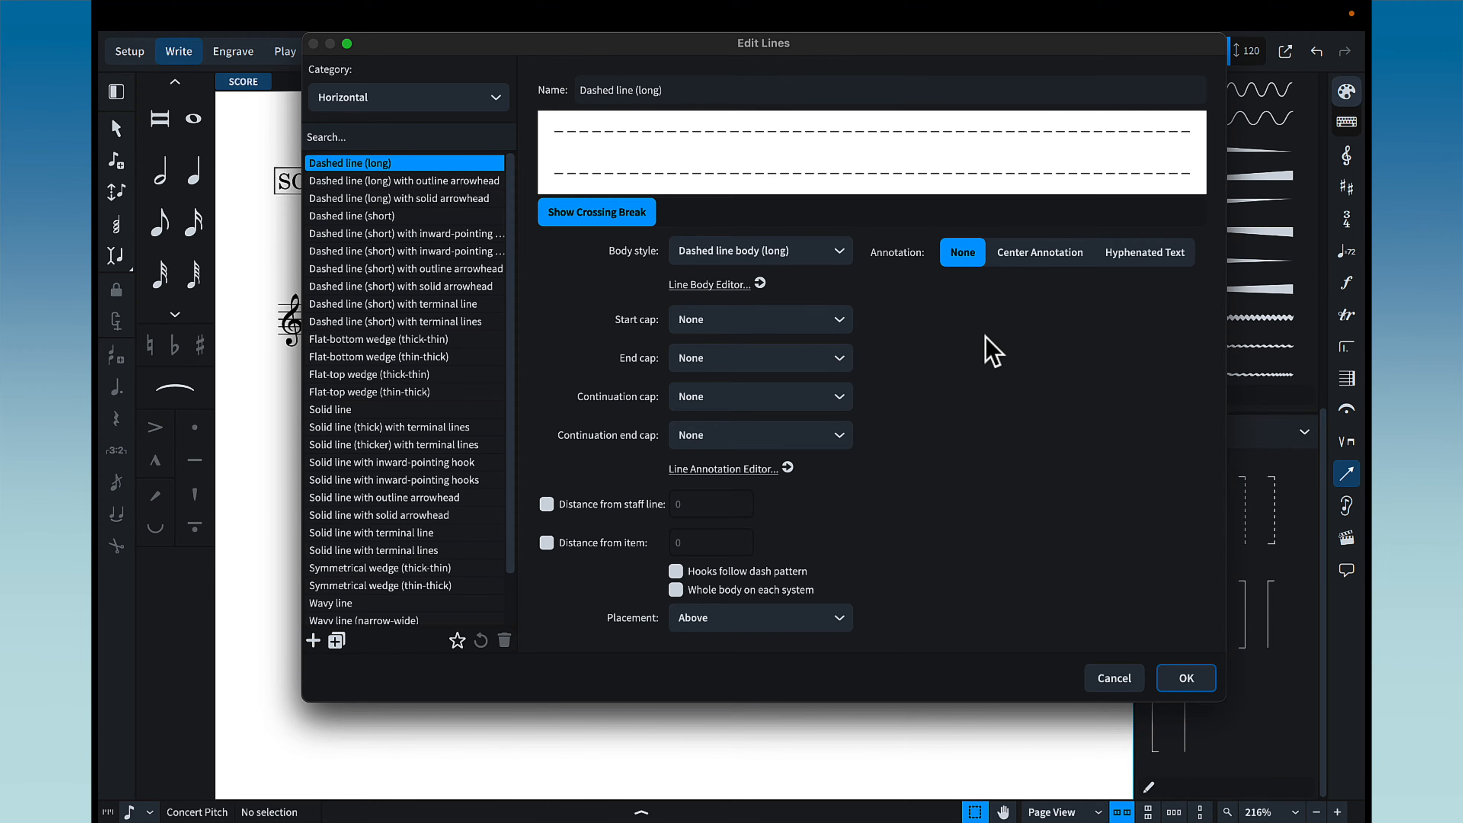
pyautogui.click(319, 643)
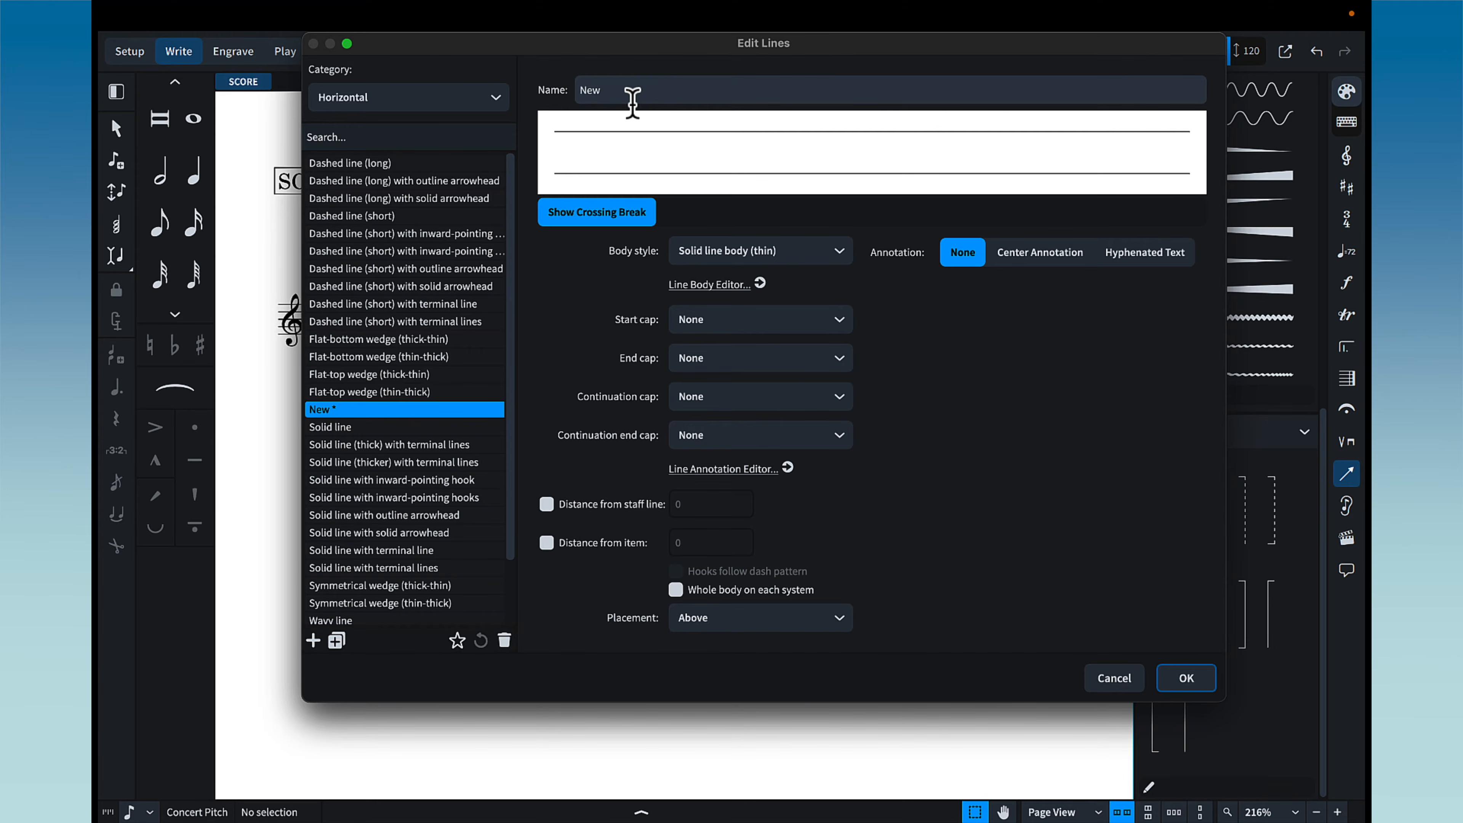
pyautogui.doubleClick(677, 88)
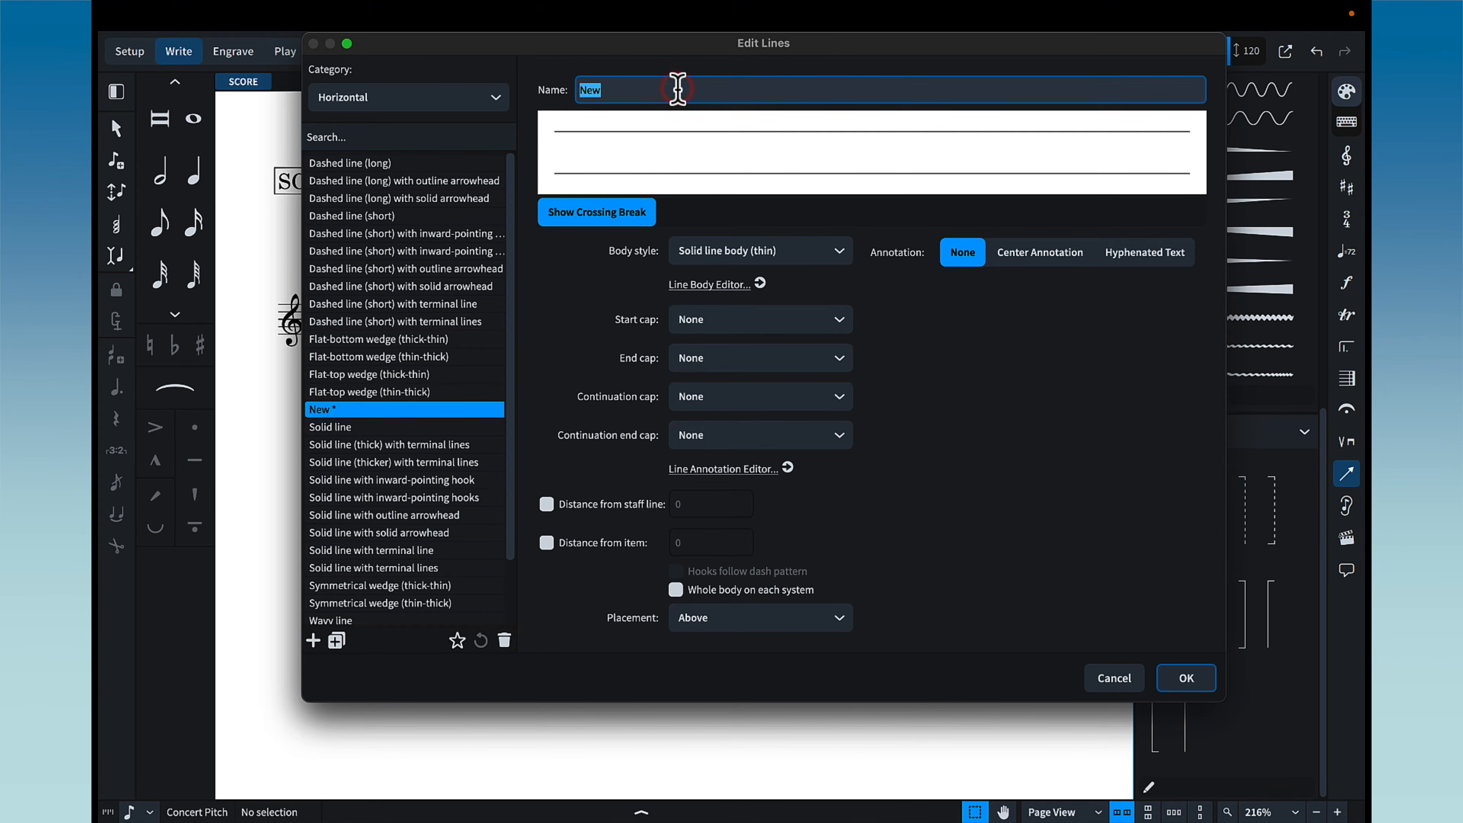
pyautogui.write('ALEATORIC BOX TOP')
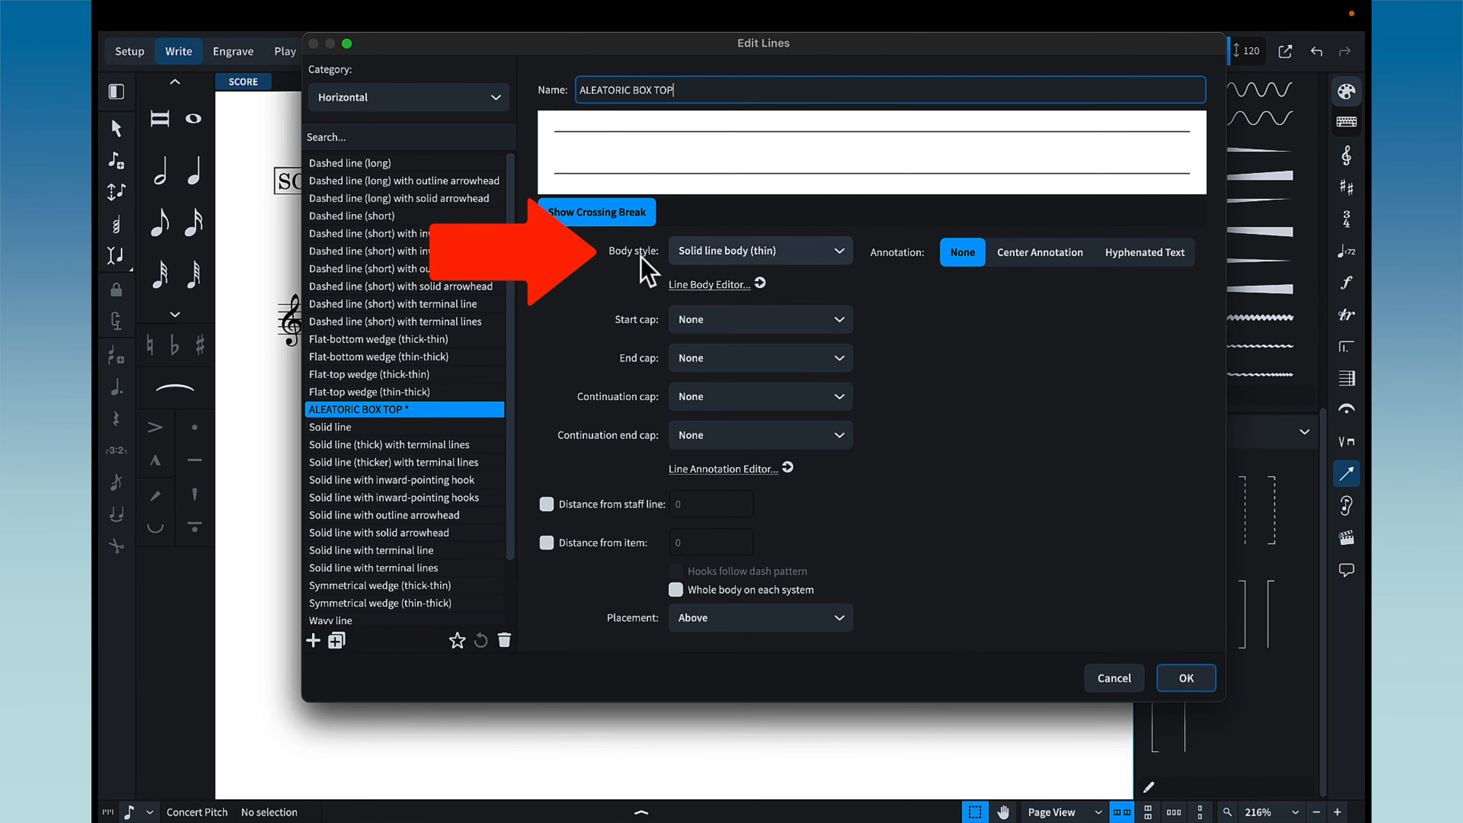
# Create a solid line body named ALEATORIC BOX with line width 1/4 and use it as the body style of ALEATORIC BOX TOP
pyautogui.click(740, 288)
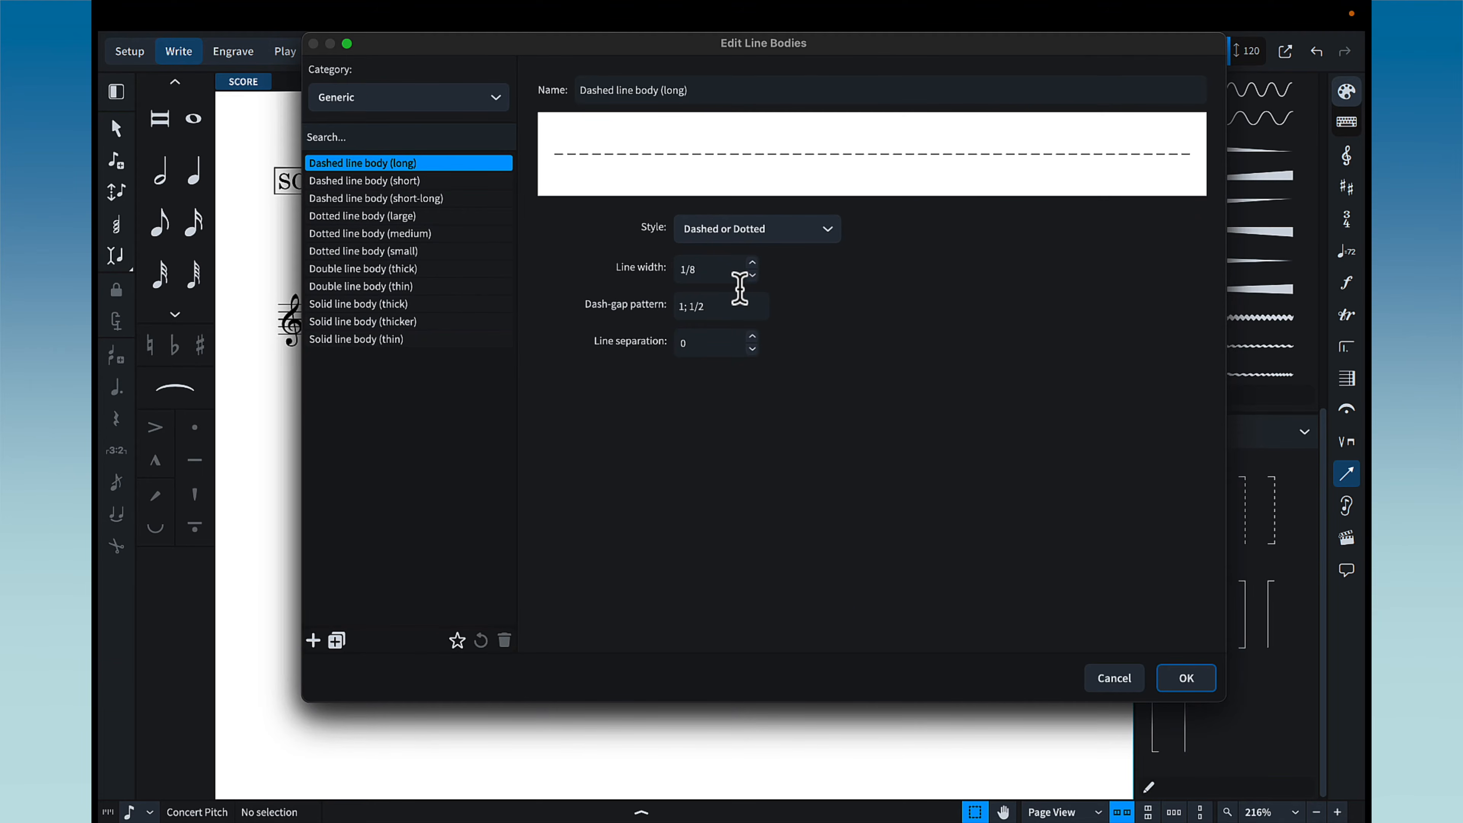
pyautogui.click(313, 640)
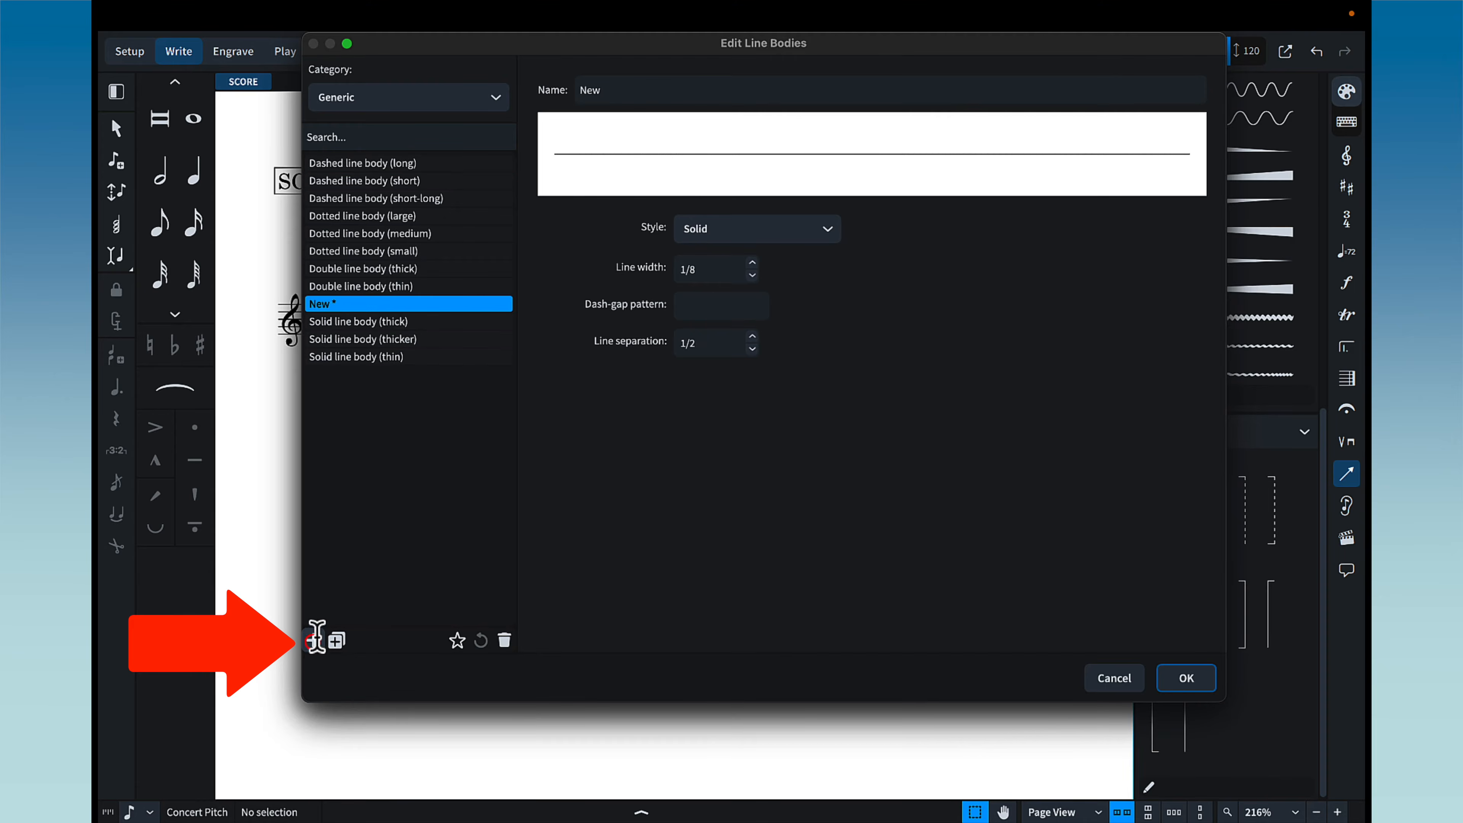
pyautogui.doubleClick(641, 91)
pyautogui.write('ALEATORIC')
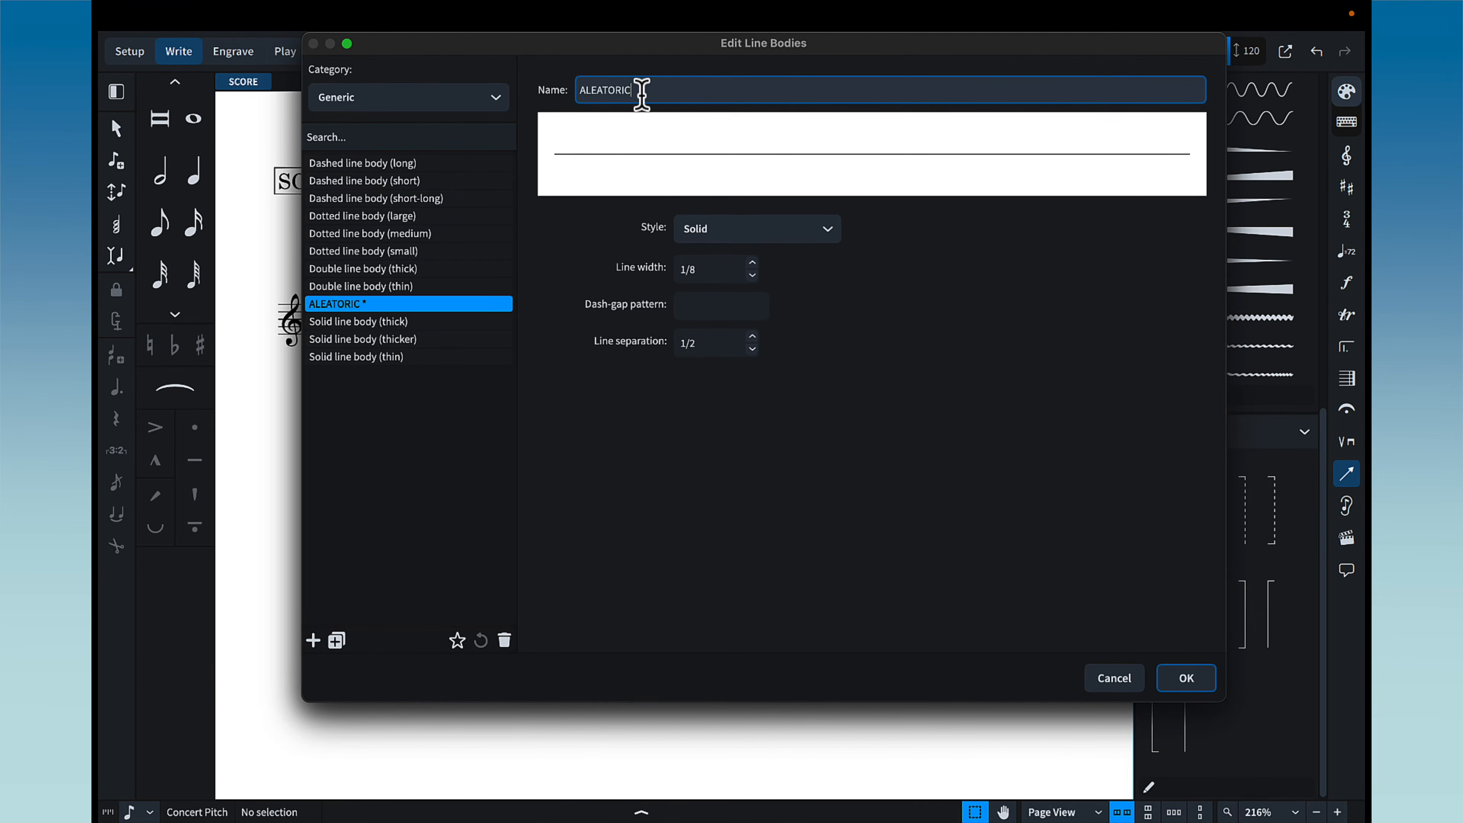
pyautogui.write(' BOX')
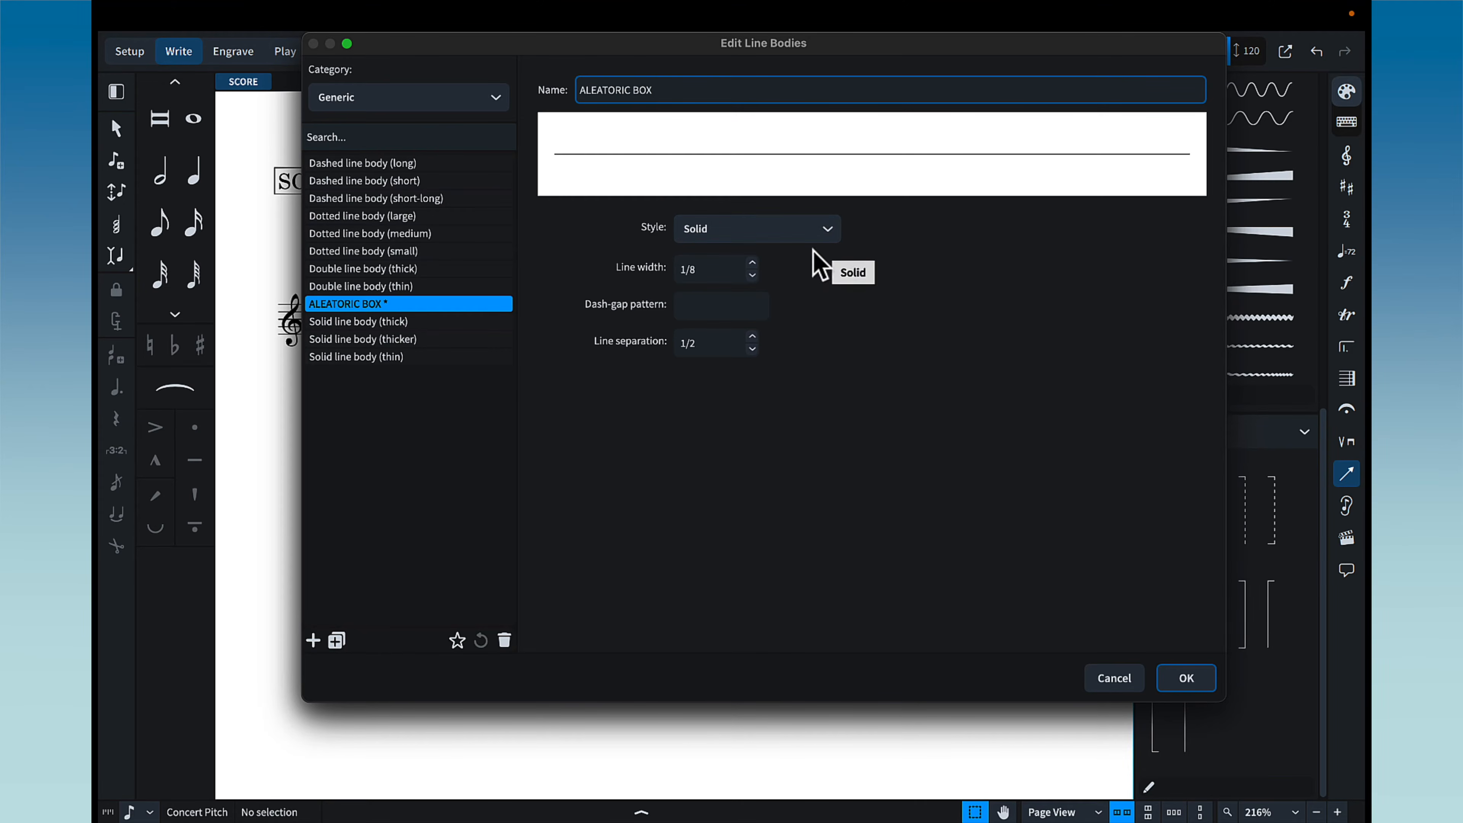
pyautogui.click(751, 263)
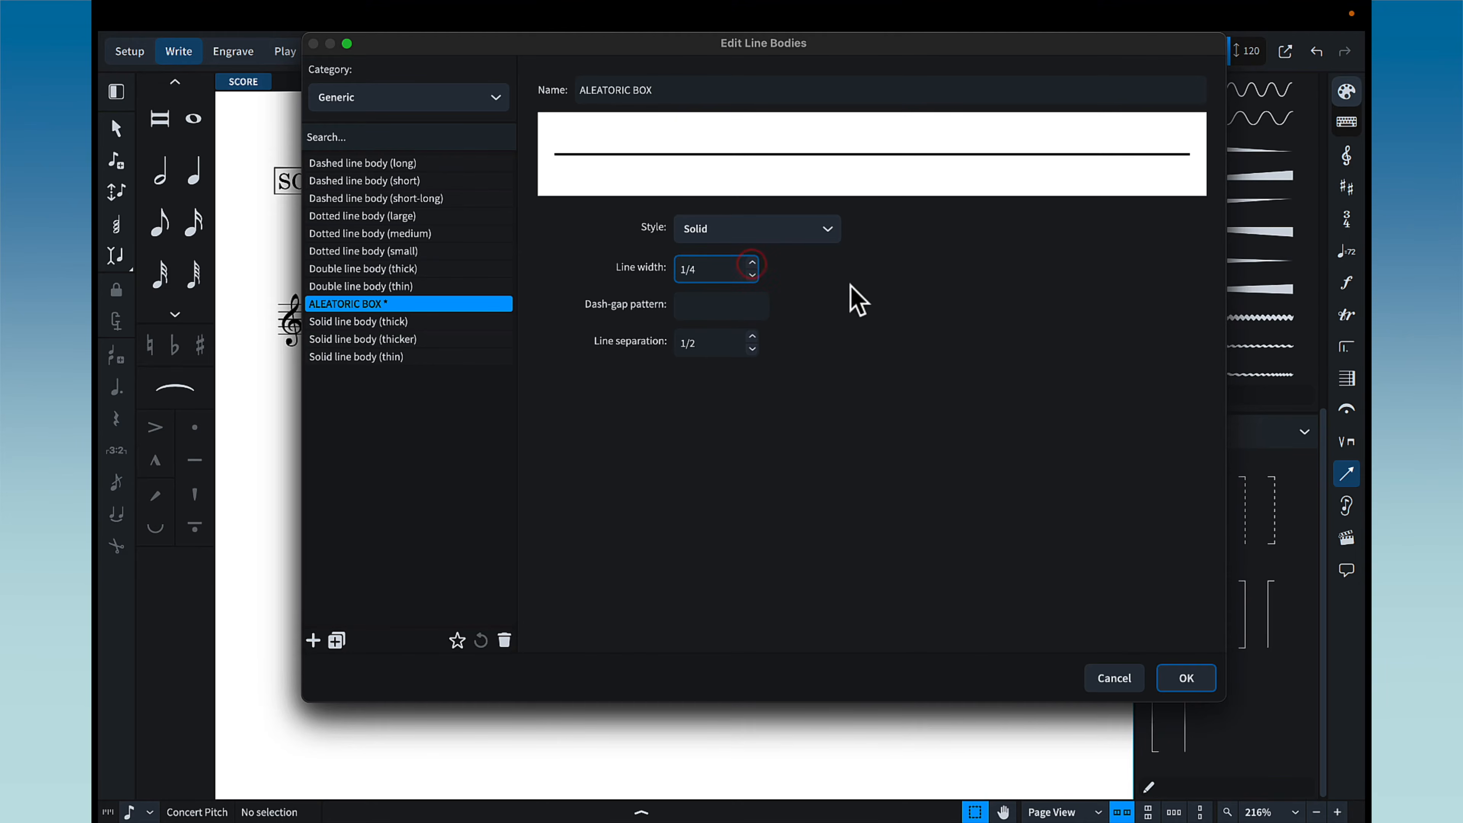
pyautogui.click(1183, 678)
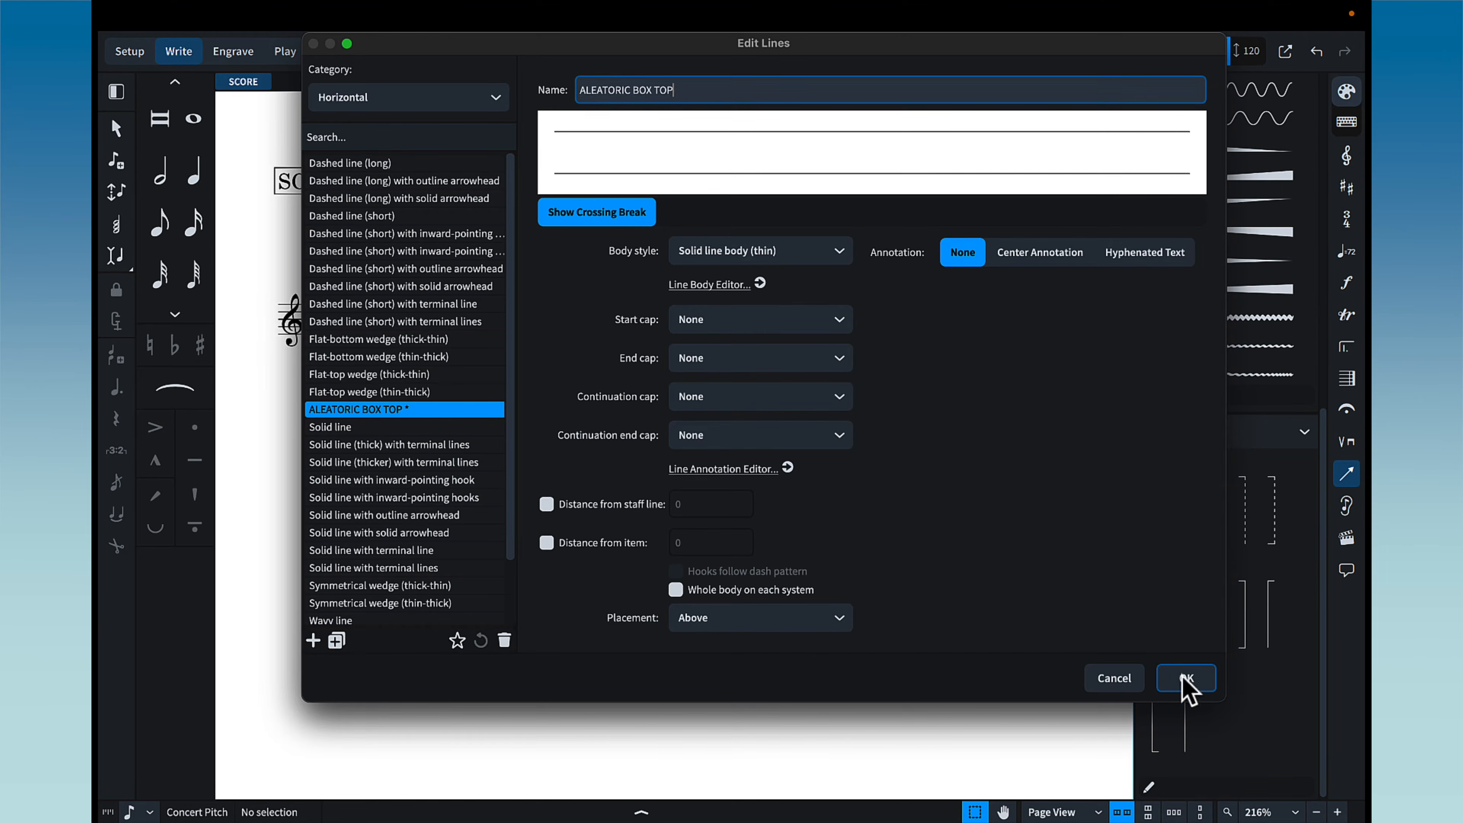
pyautogui.click(822, 252)
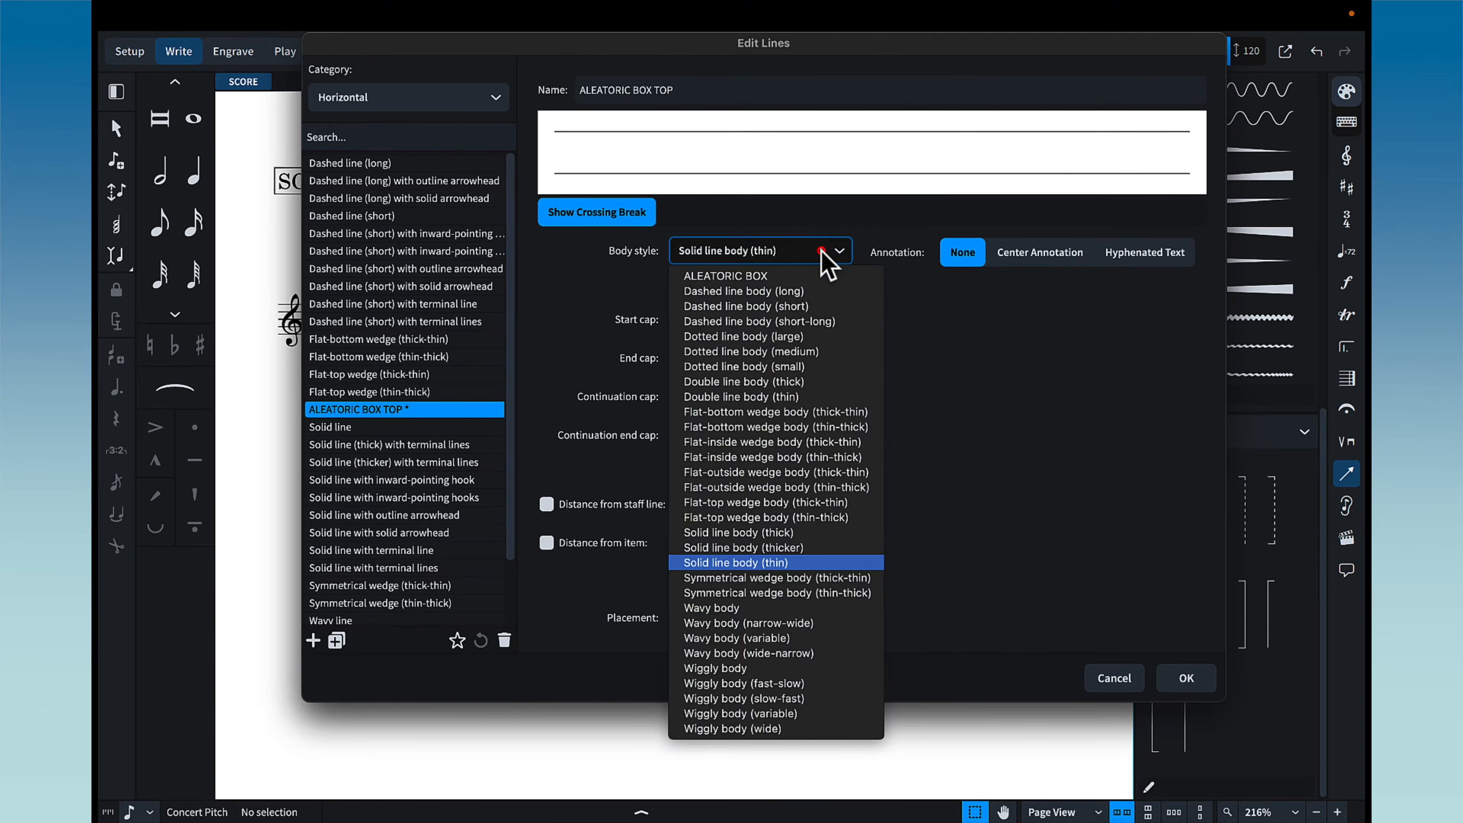
pyautogui.click(804, 276)
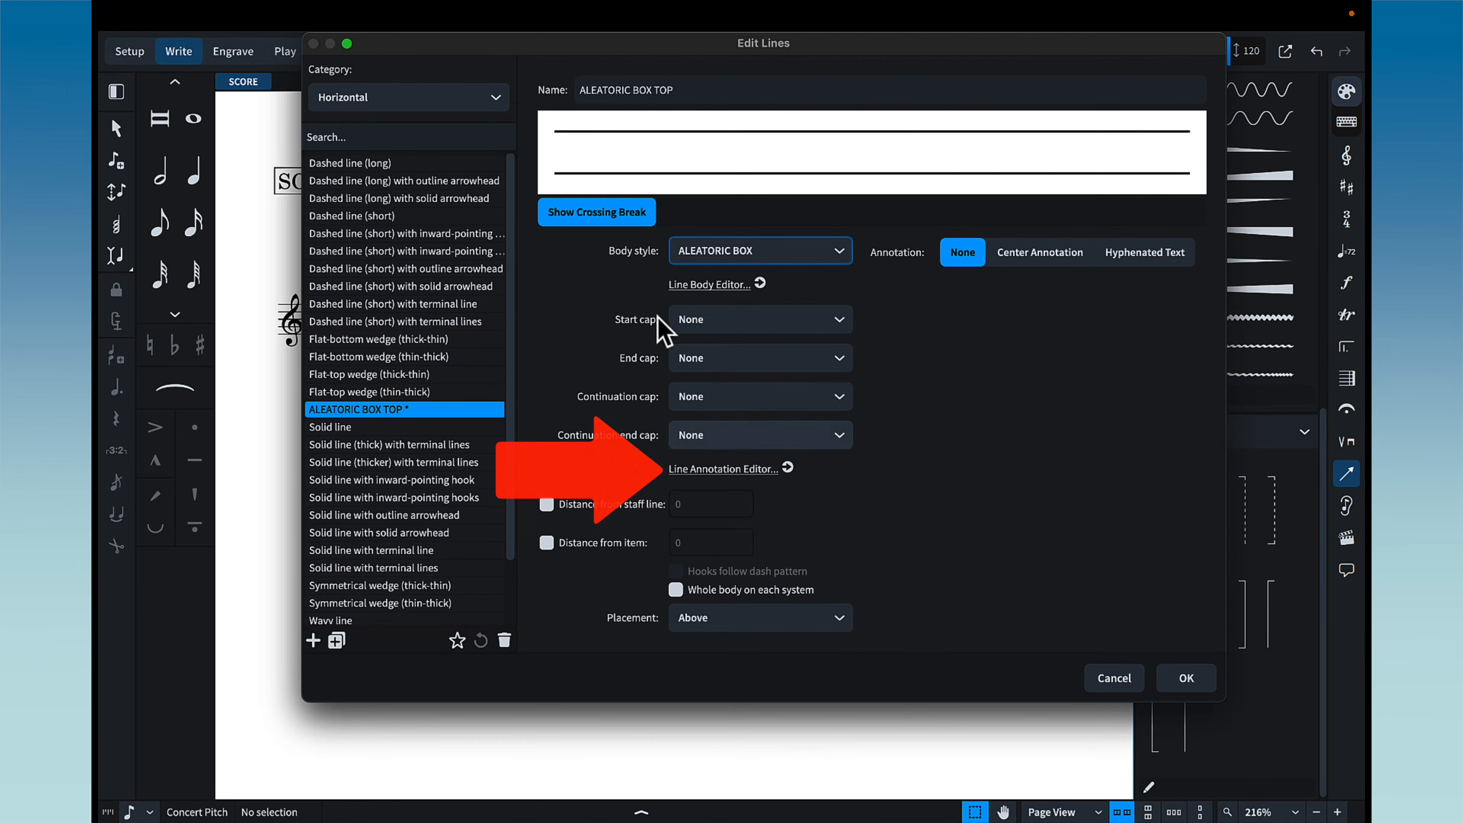
# Create a new line annotation in the Hook category and name it ALEATORIC BOX
pyautogui.click(767, 471)
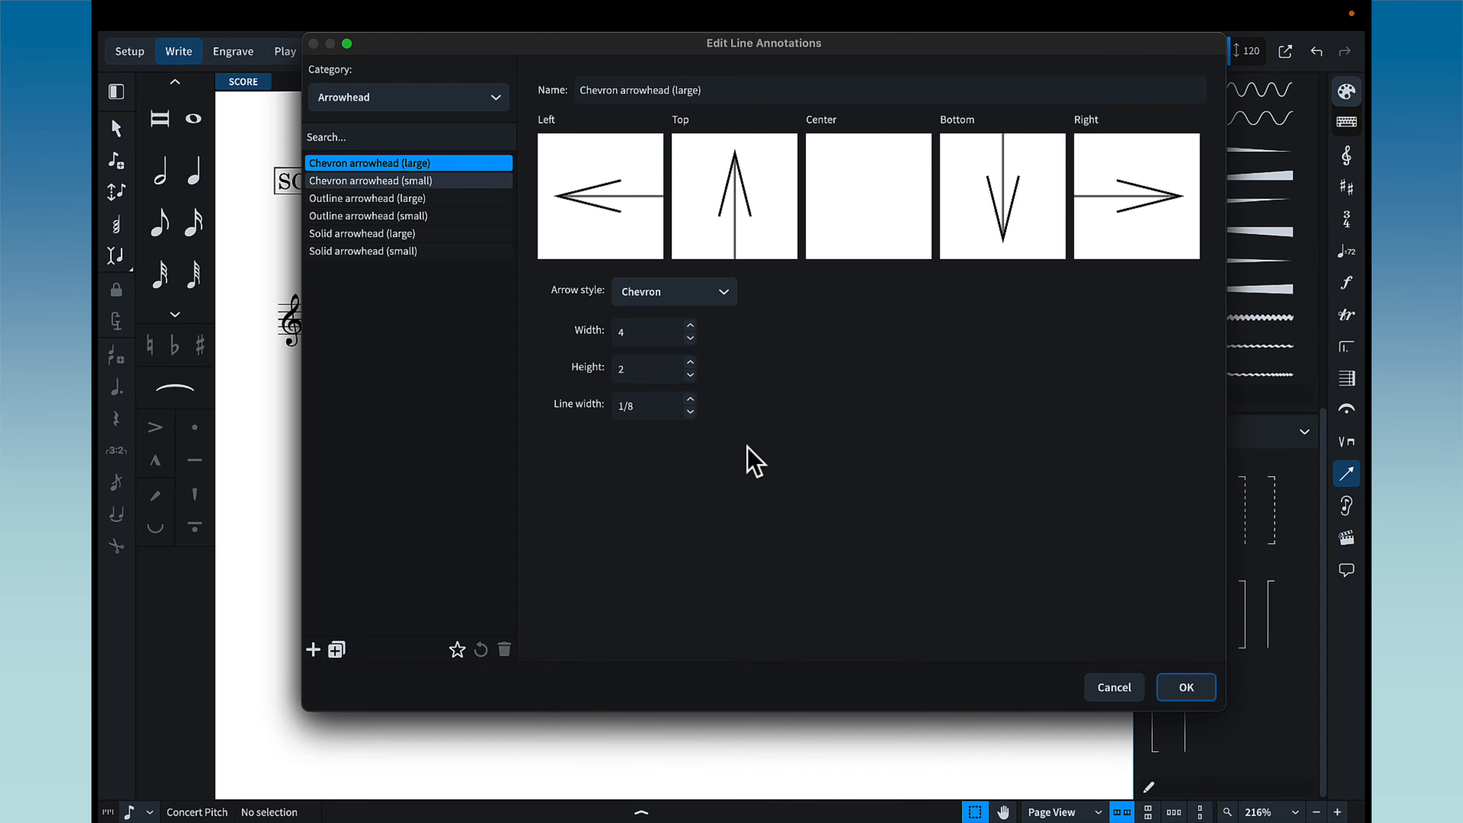
pyautogui.click(478, 102)
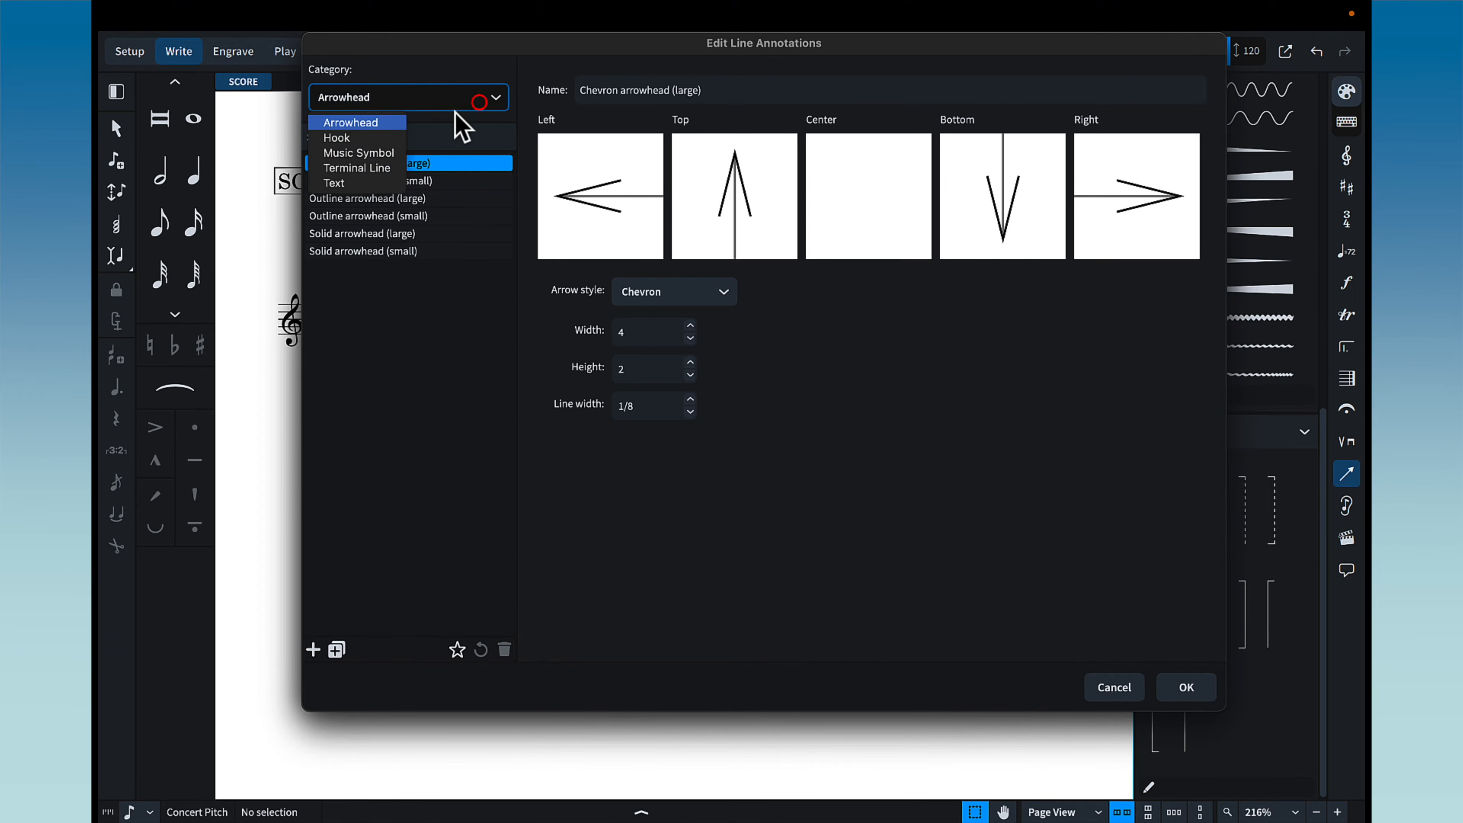
pyautogui.click(391, 138)
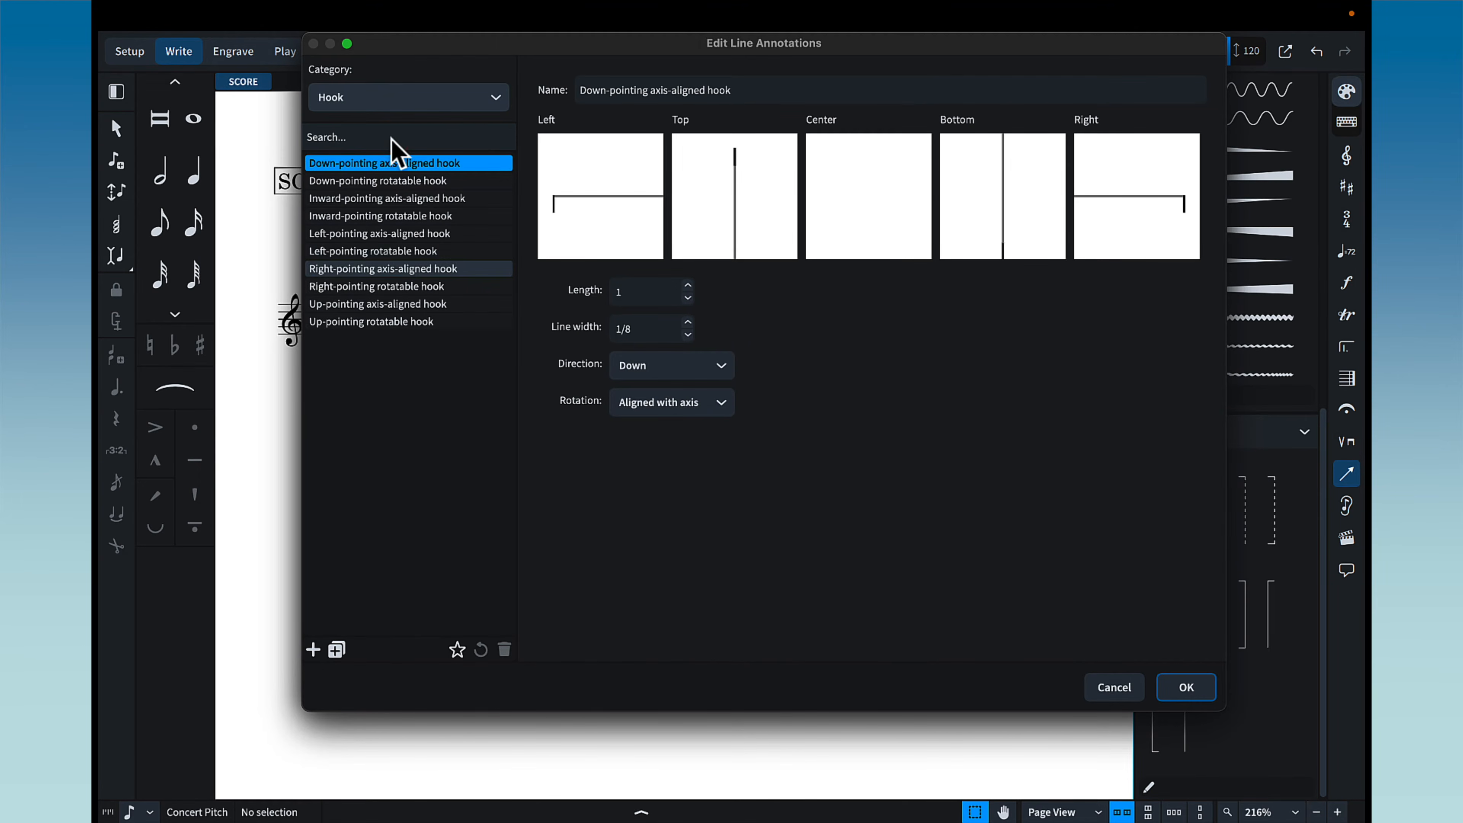
pyautogui.click(313, 649)
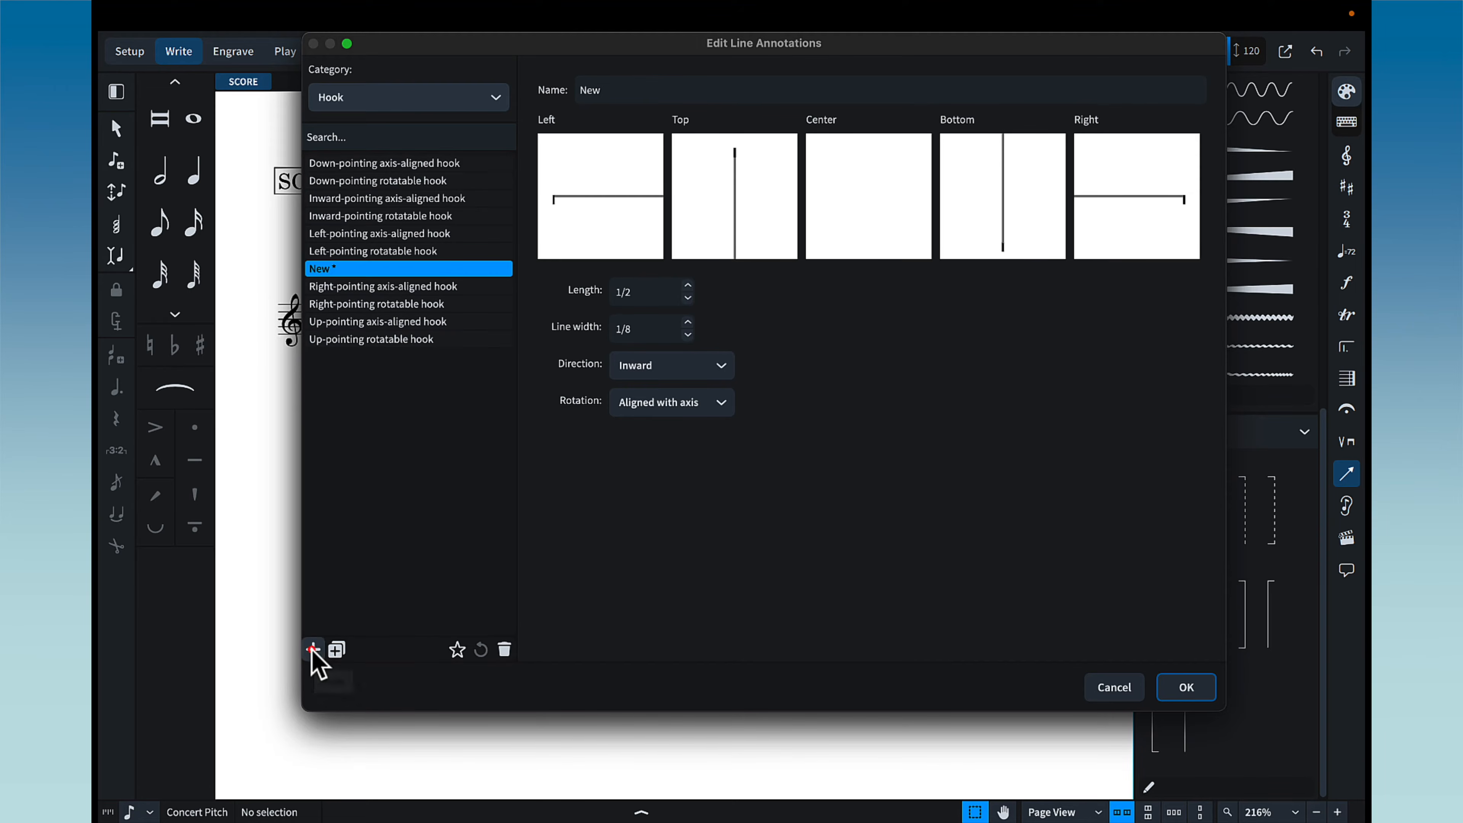
pyautogui.click(645, 92)
pyautogui.doubleClick(645, 92)
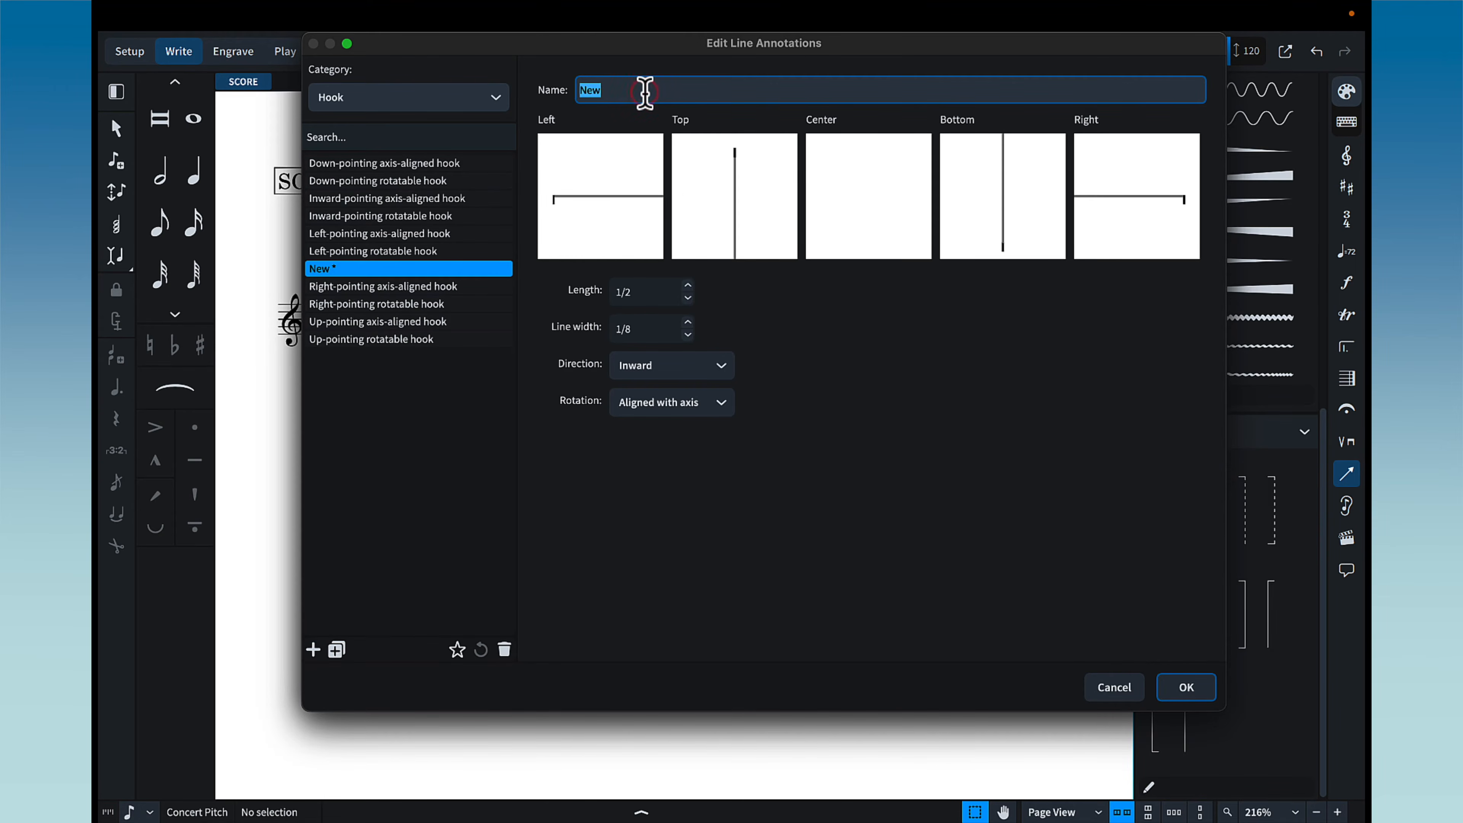
pyautogui.write('ALEATORIC BOX')
# Set the ALEATORIC BOX hook's length to 14 and its line width to 1/4, and save it
pyautogui.doubleClick(649, 291)
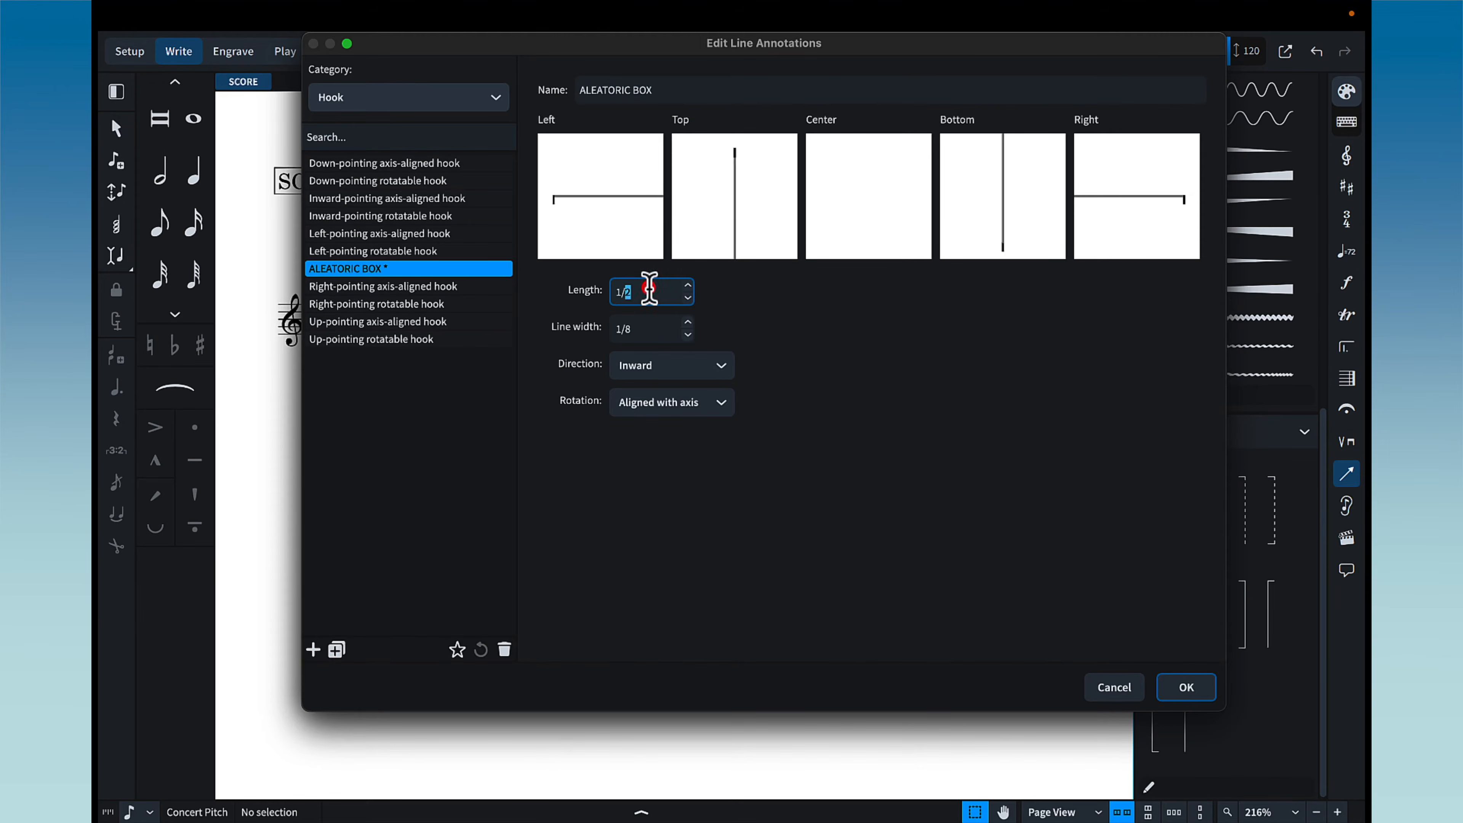
pyautogui.write('4')
pyautogui.click(688, 322)
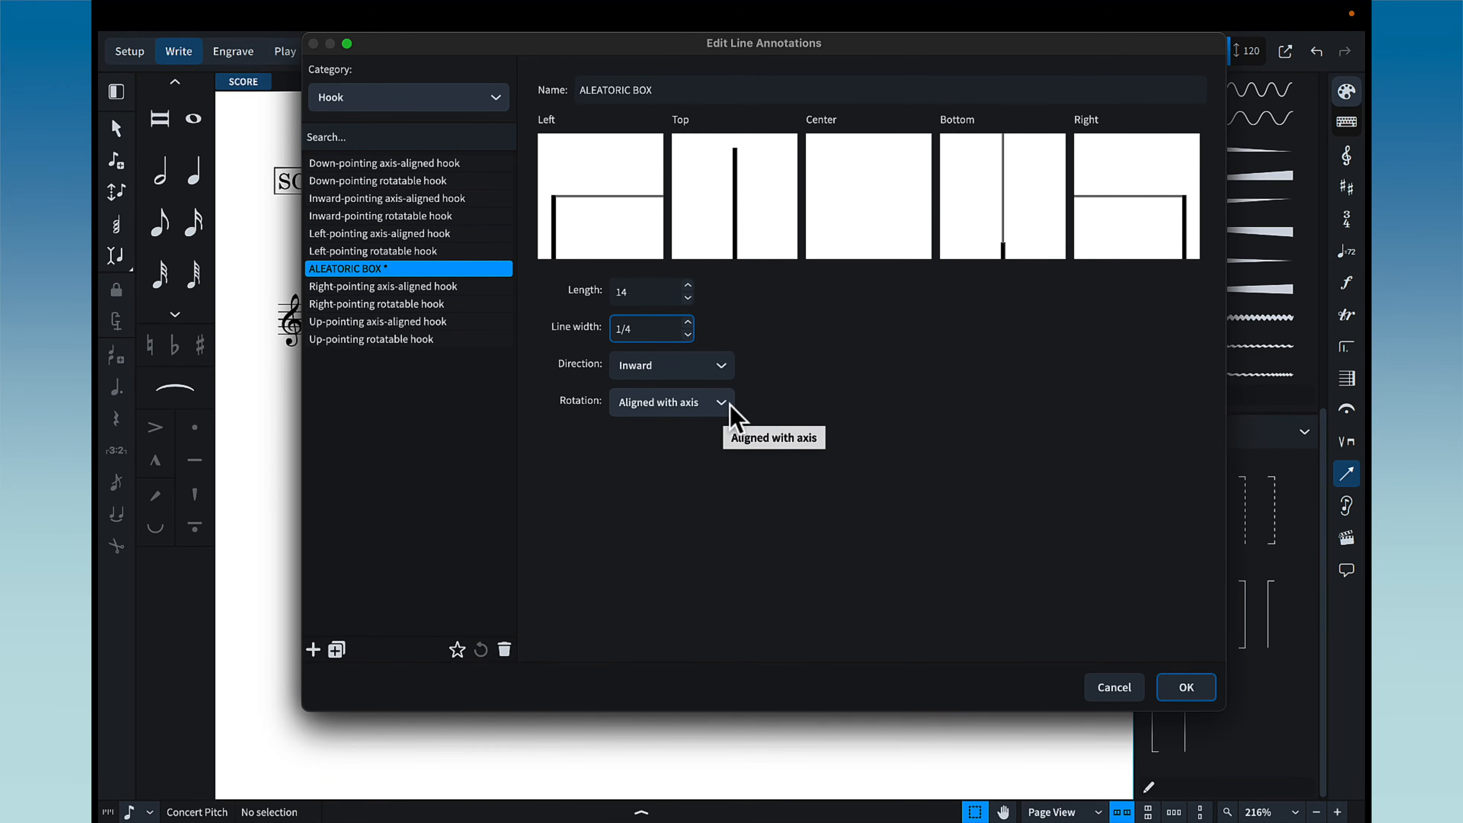
pyautogui.click(1184, 689)
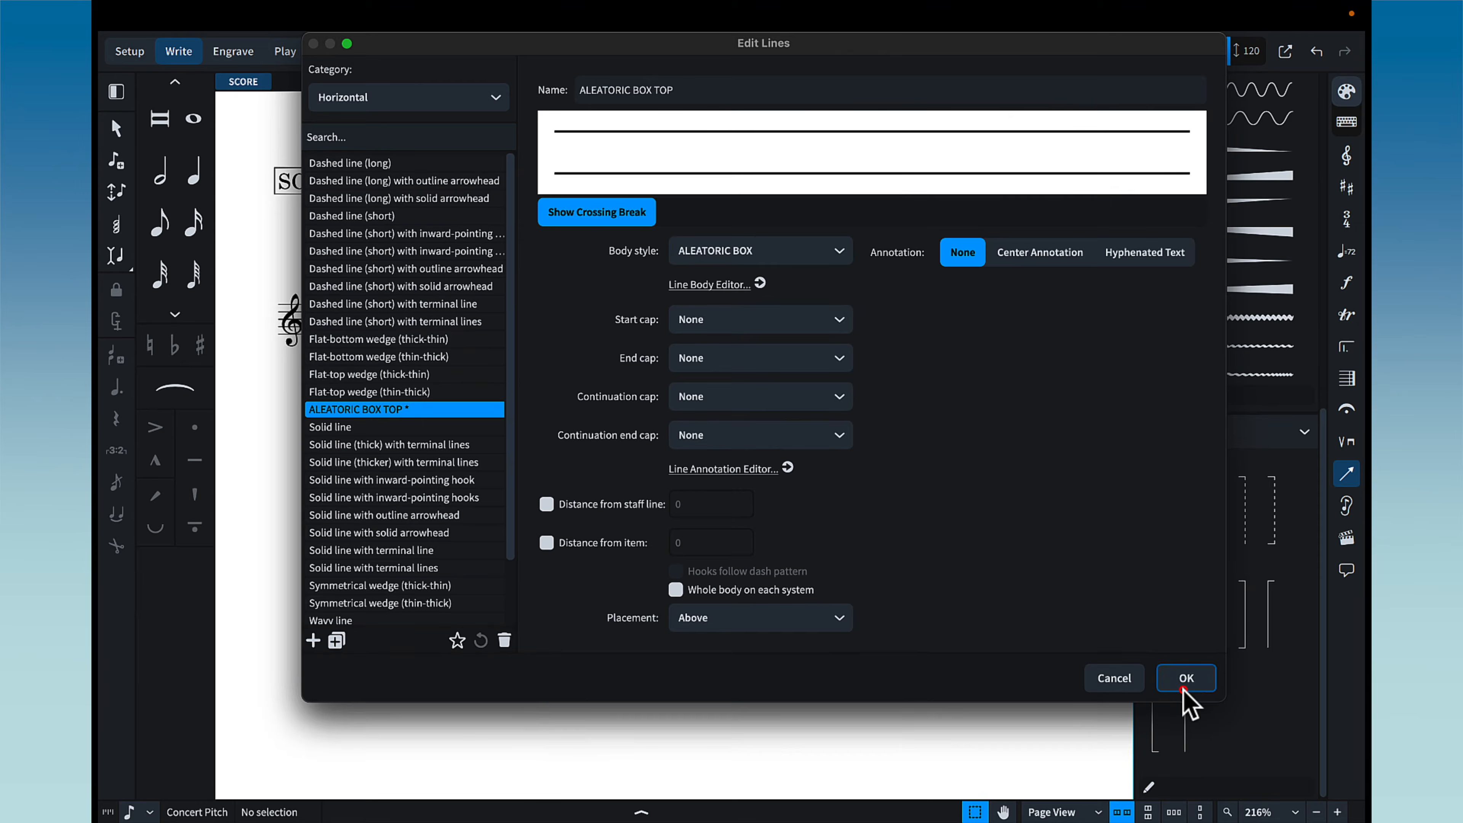
# Set both the start cap and end cap of ALEATORIC BOX TOP to the ALEATORIC BOX hook
pyautogui.click(798, 321)
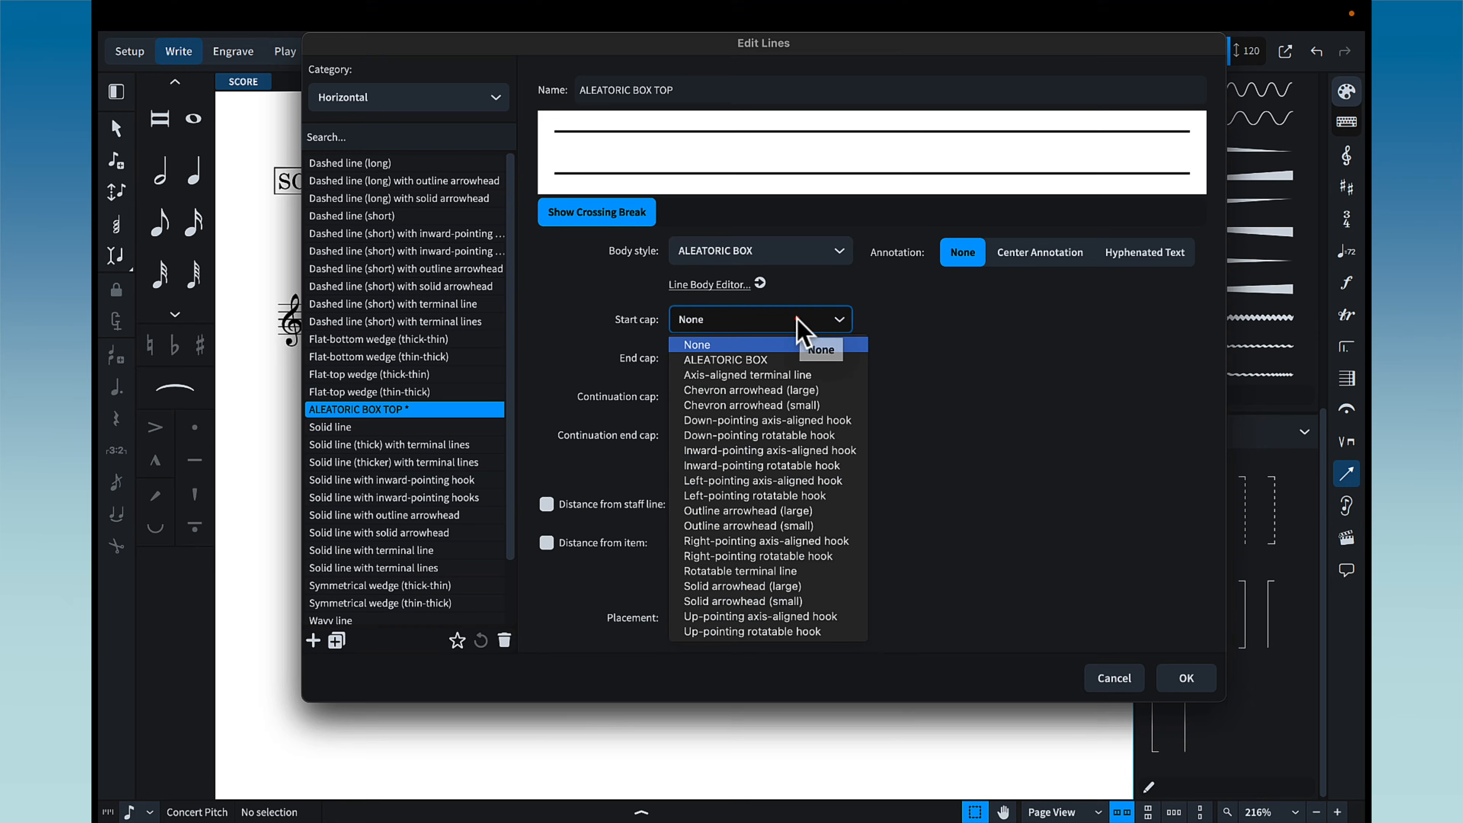
pyautogui.click(784, 360)
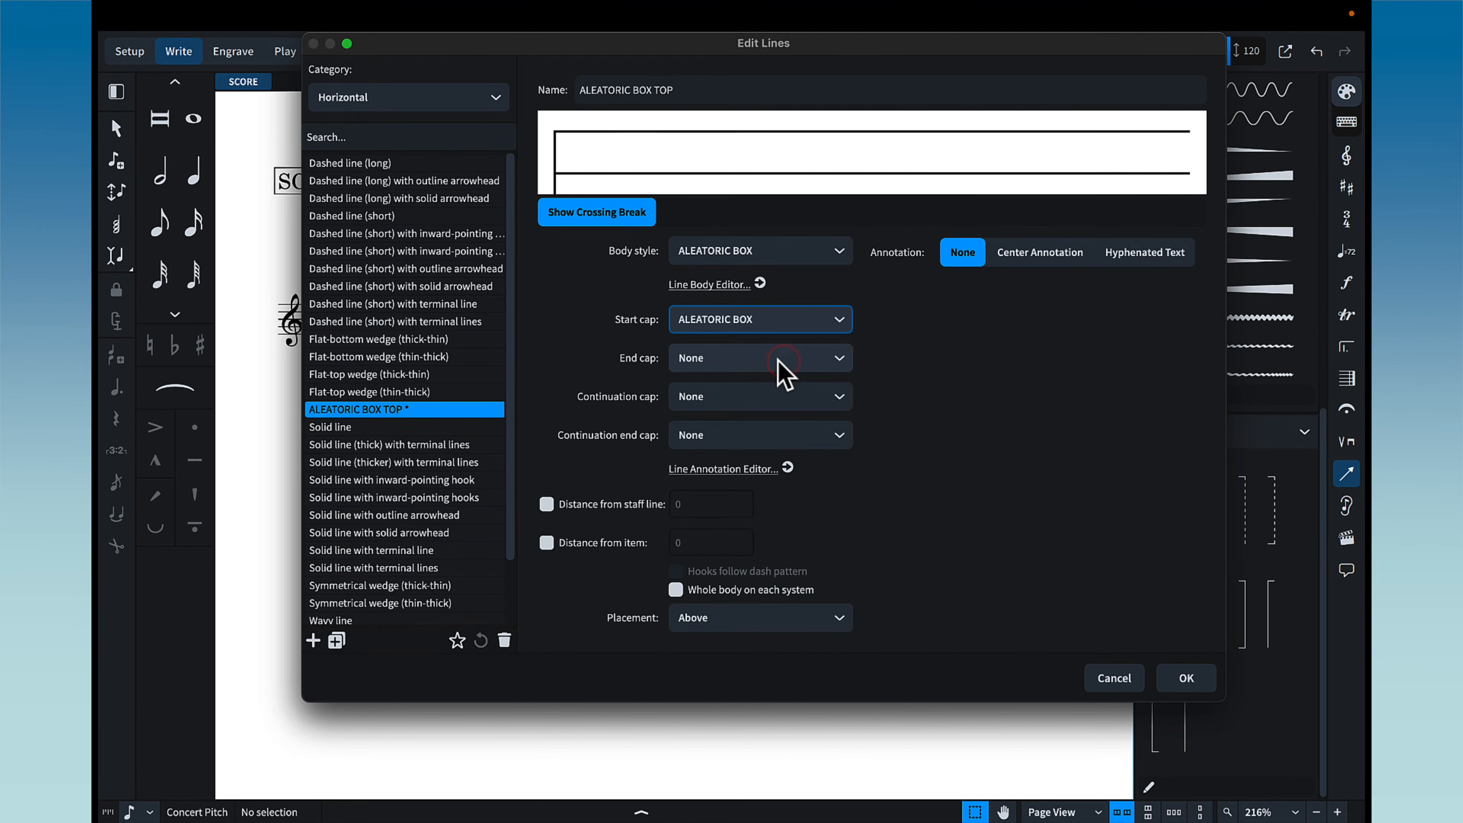
pyautogui.click(777, 359)
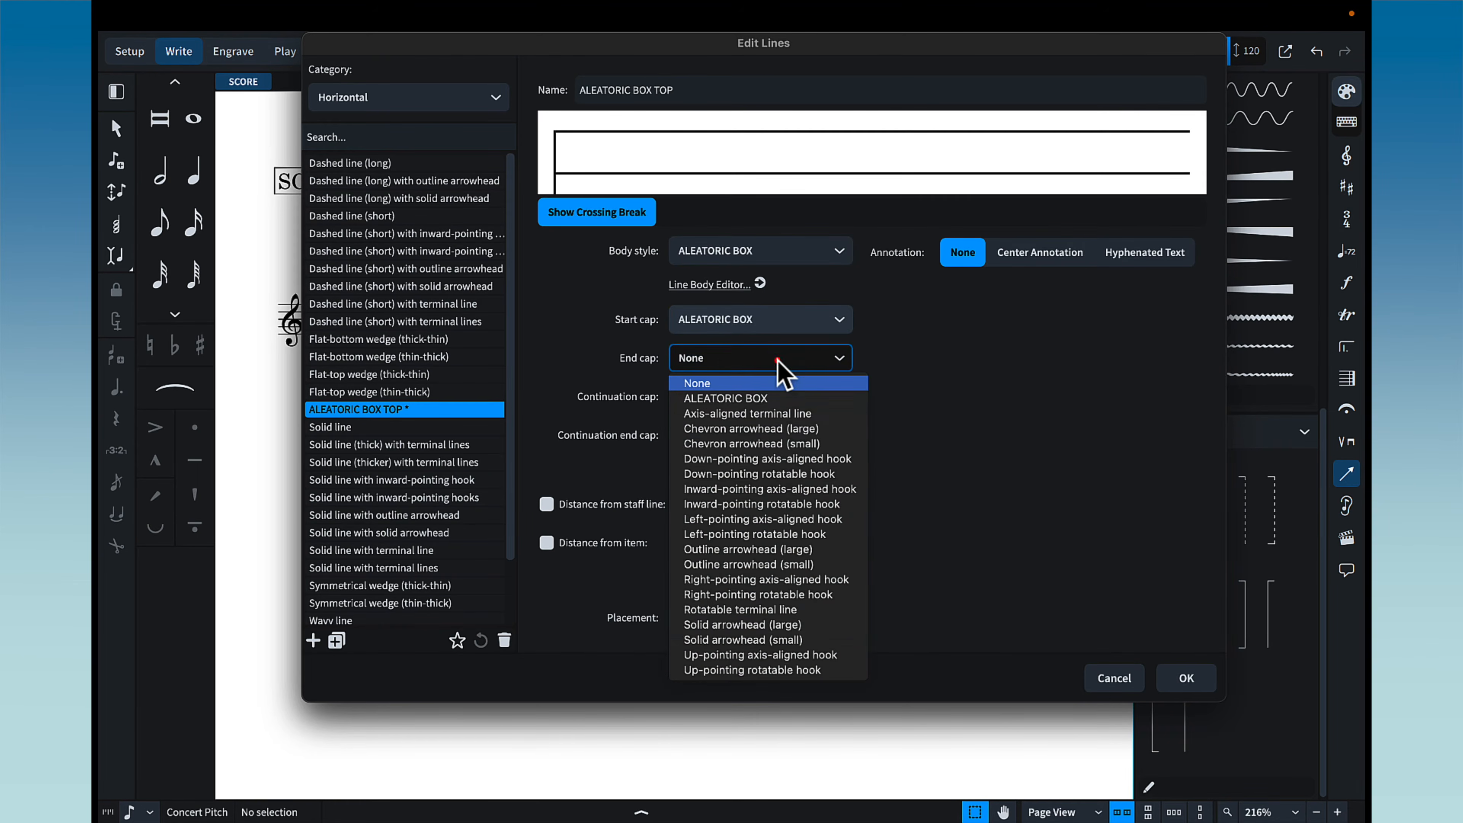
pyautogui.click(784, 397)
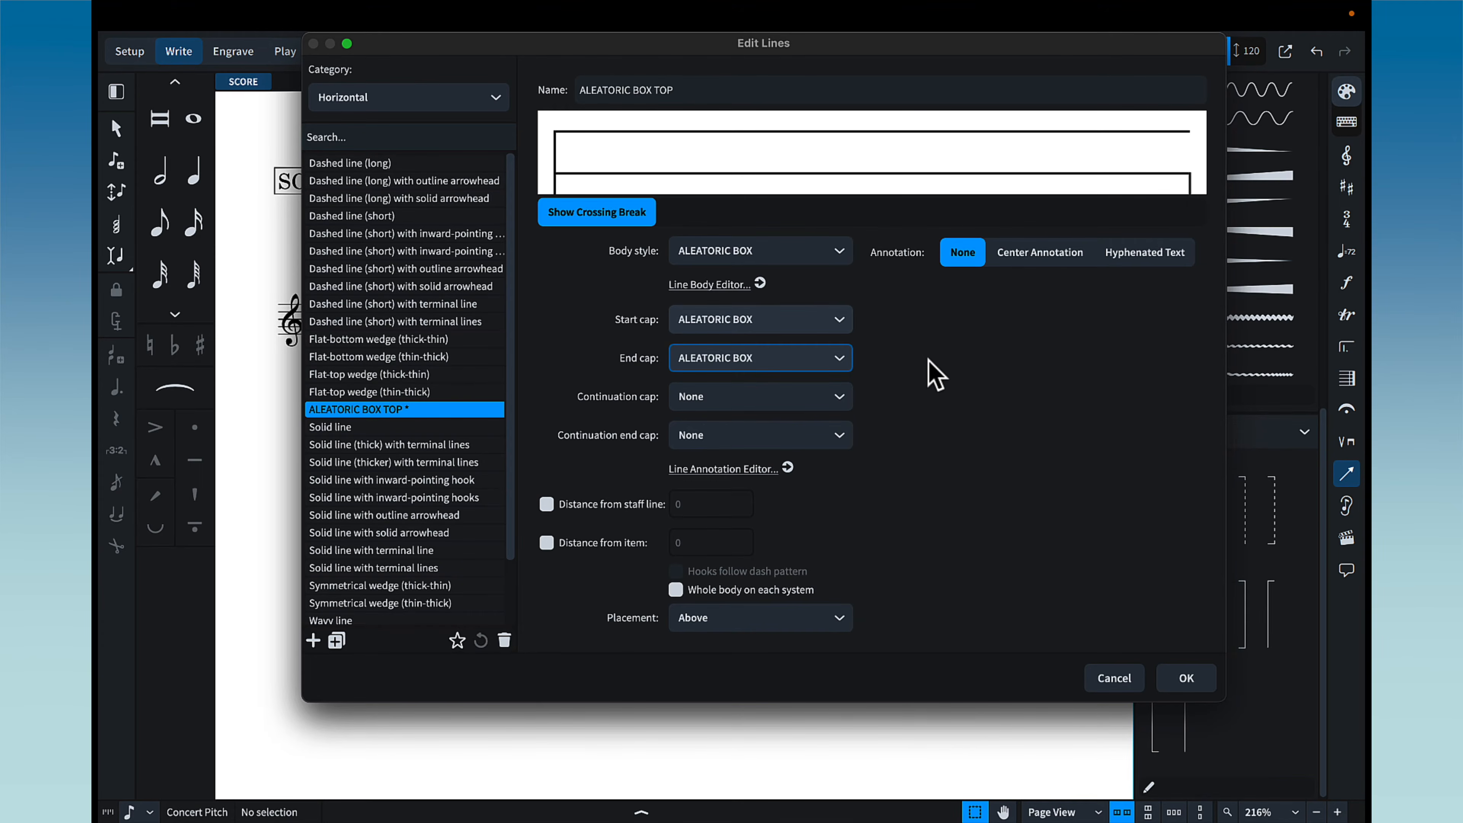
# Enable the distance from staff line for ALEATORIC BOX TOP and set it to -9
pyautogui.click(546, 505)
pyautogui.doubleClick(700, 504)
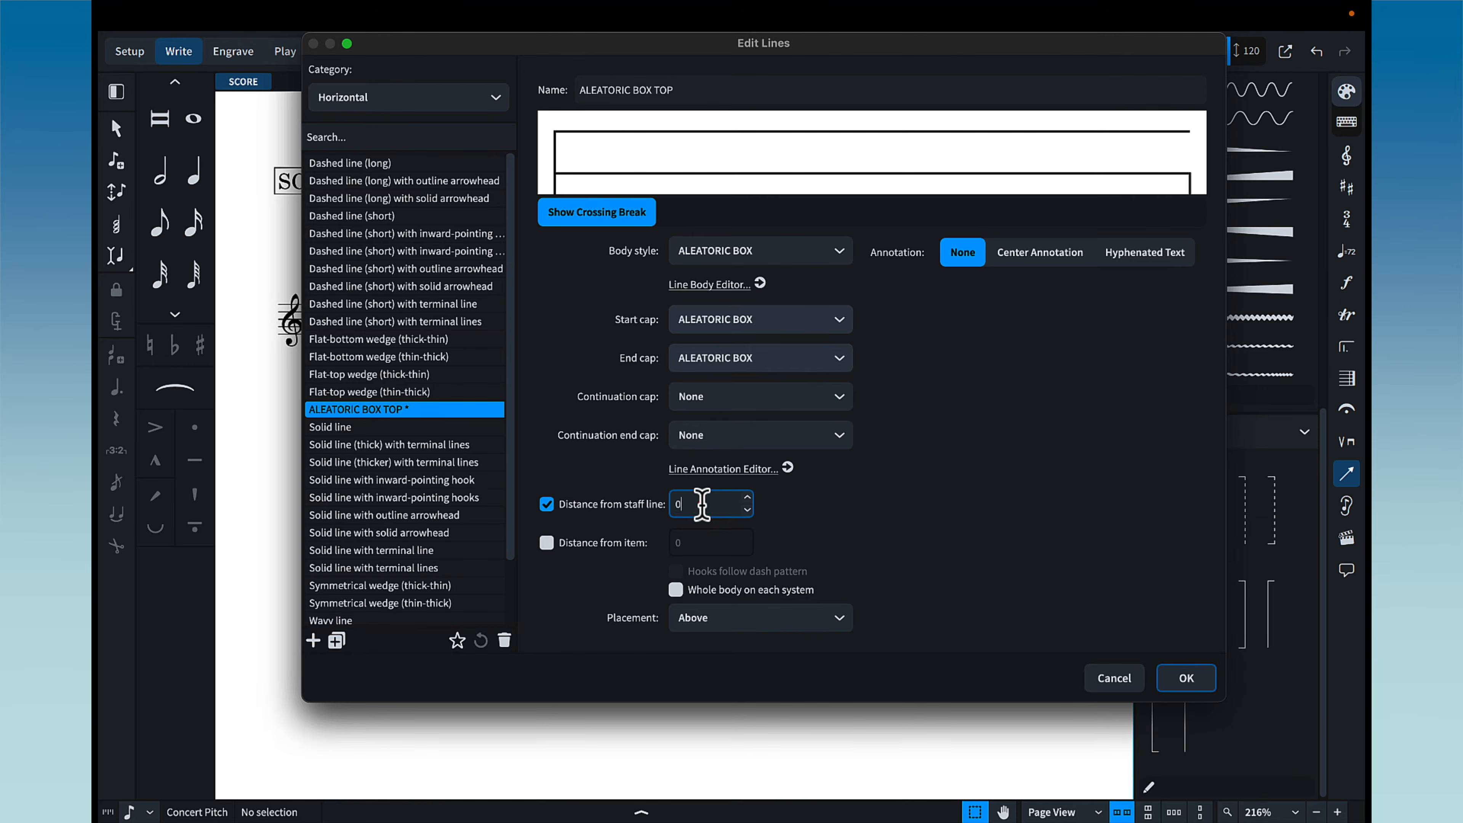
pyautogui.write('-9')
pyautogui.click(824, 511)
# Duplicate the ALEATORIC BOX TOP line and rename the copy ALEATORIC BOX BOTTOM
pyautogui.click(336, 640)
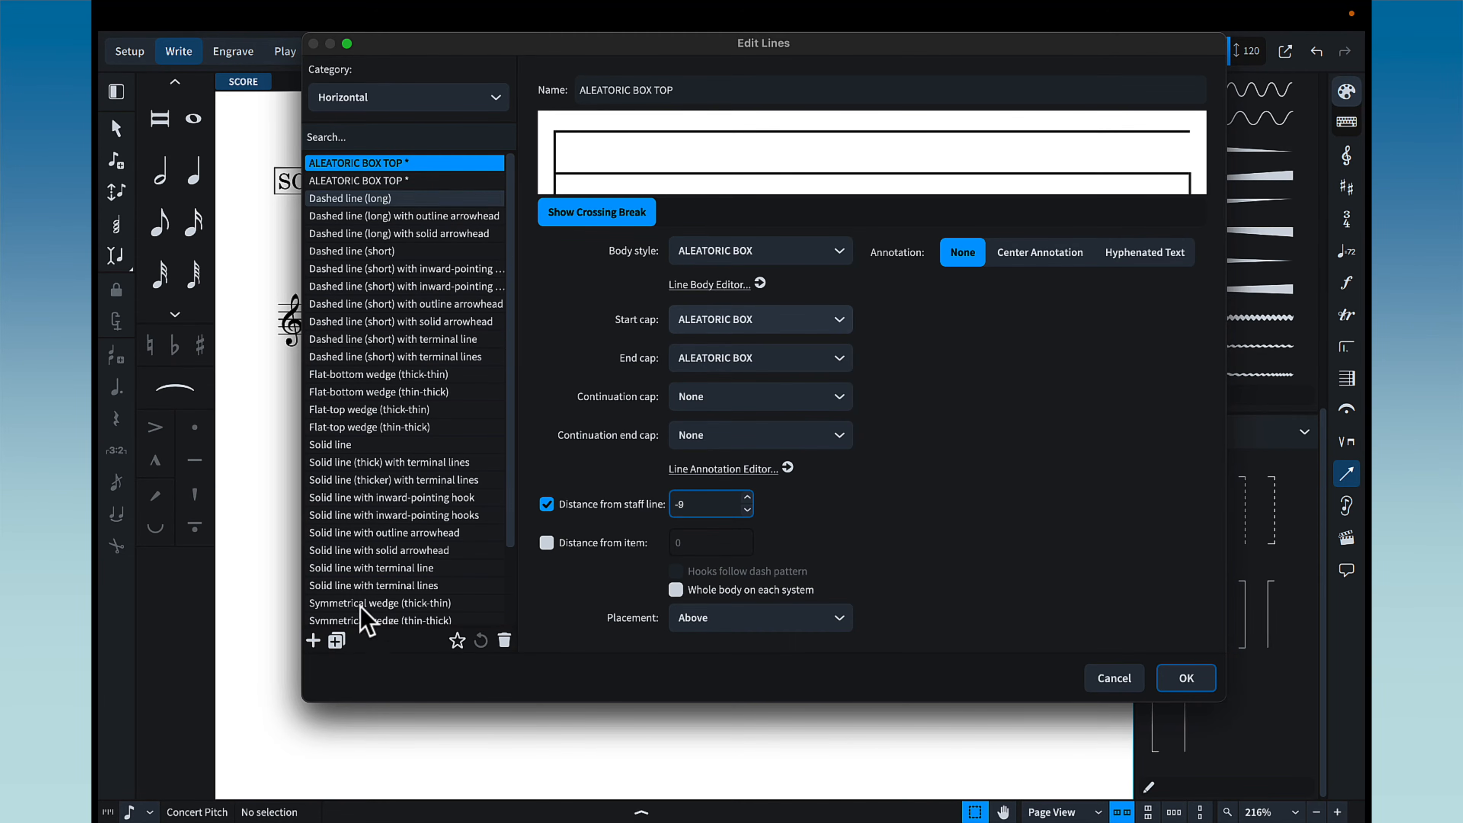
pyautogui.doubleClick(666, 90)
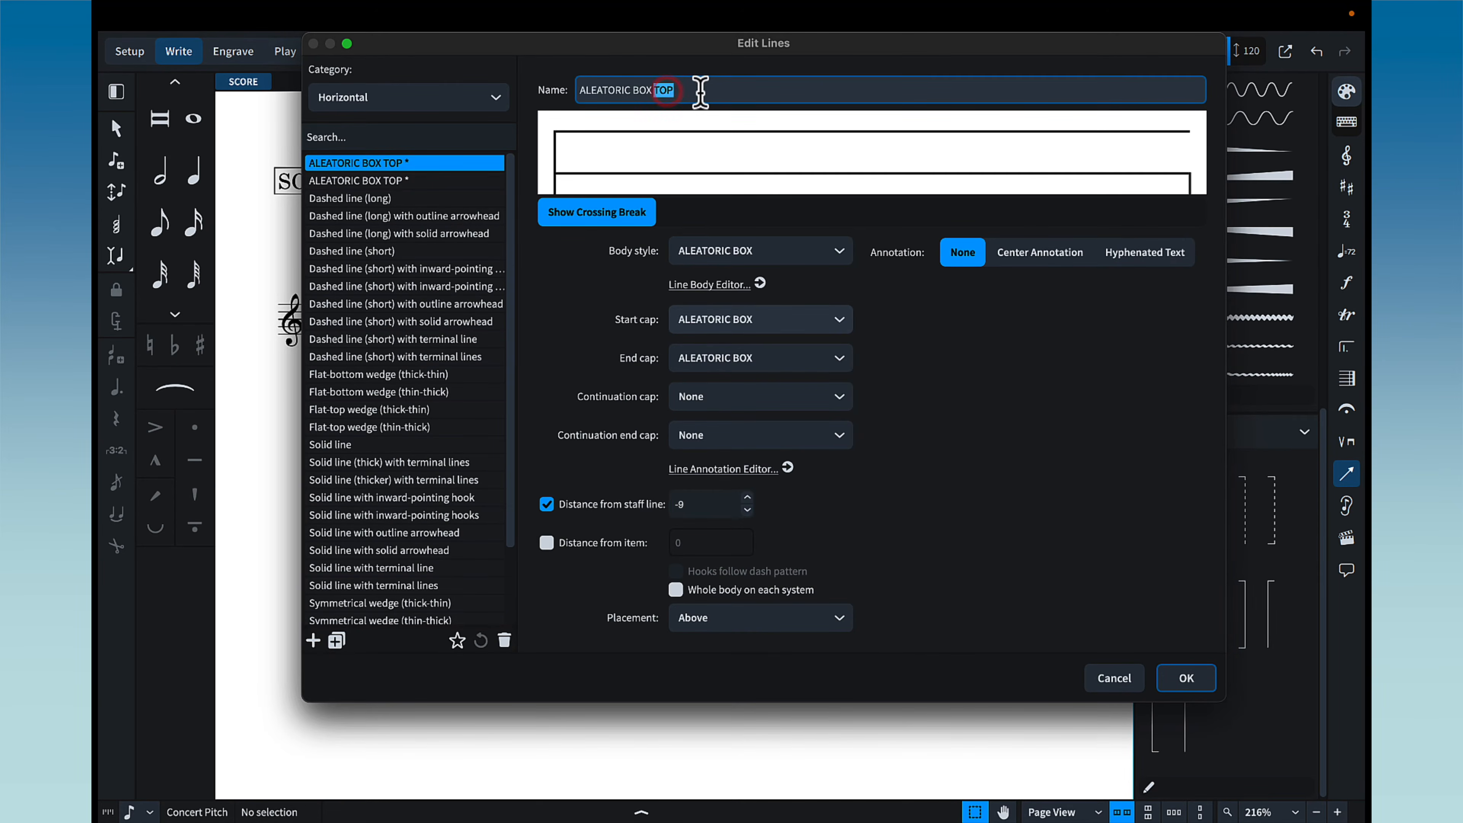
pyautogui.write('BOTTOM')
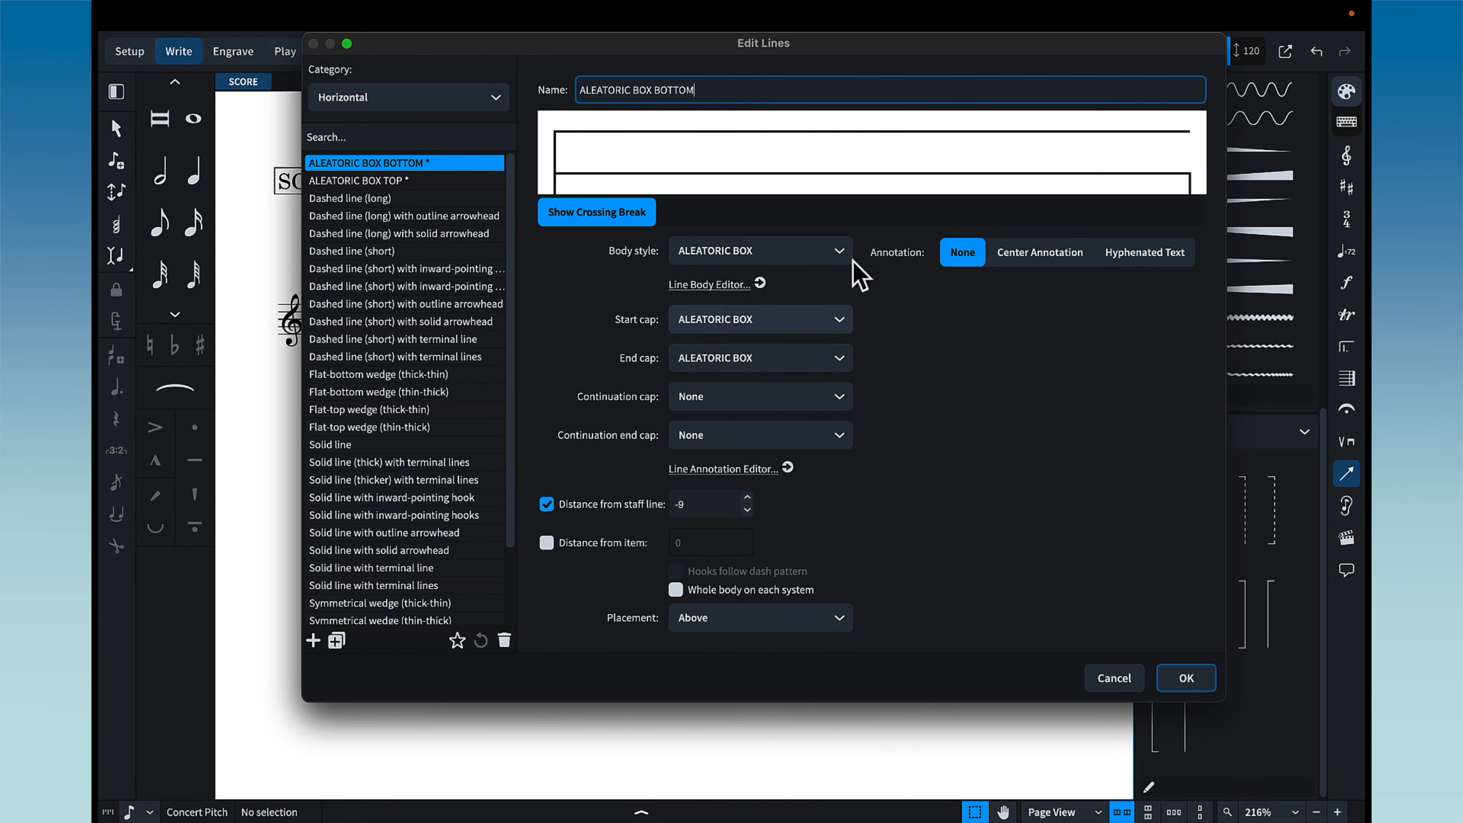
pyautogui.click(925, 341)
# Set the placement of ALEATORIC BOX BOTTOM to Below and save the line definitions
pyautogui.click(732, 618)
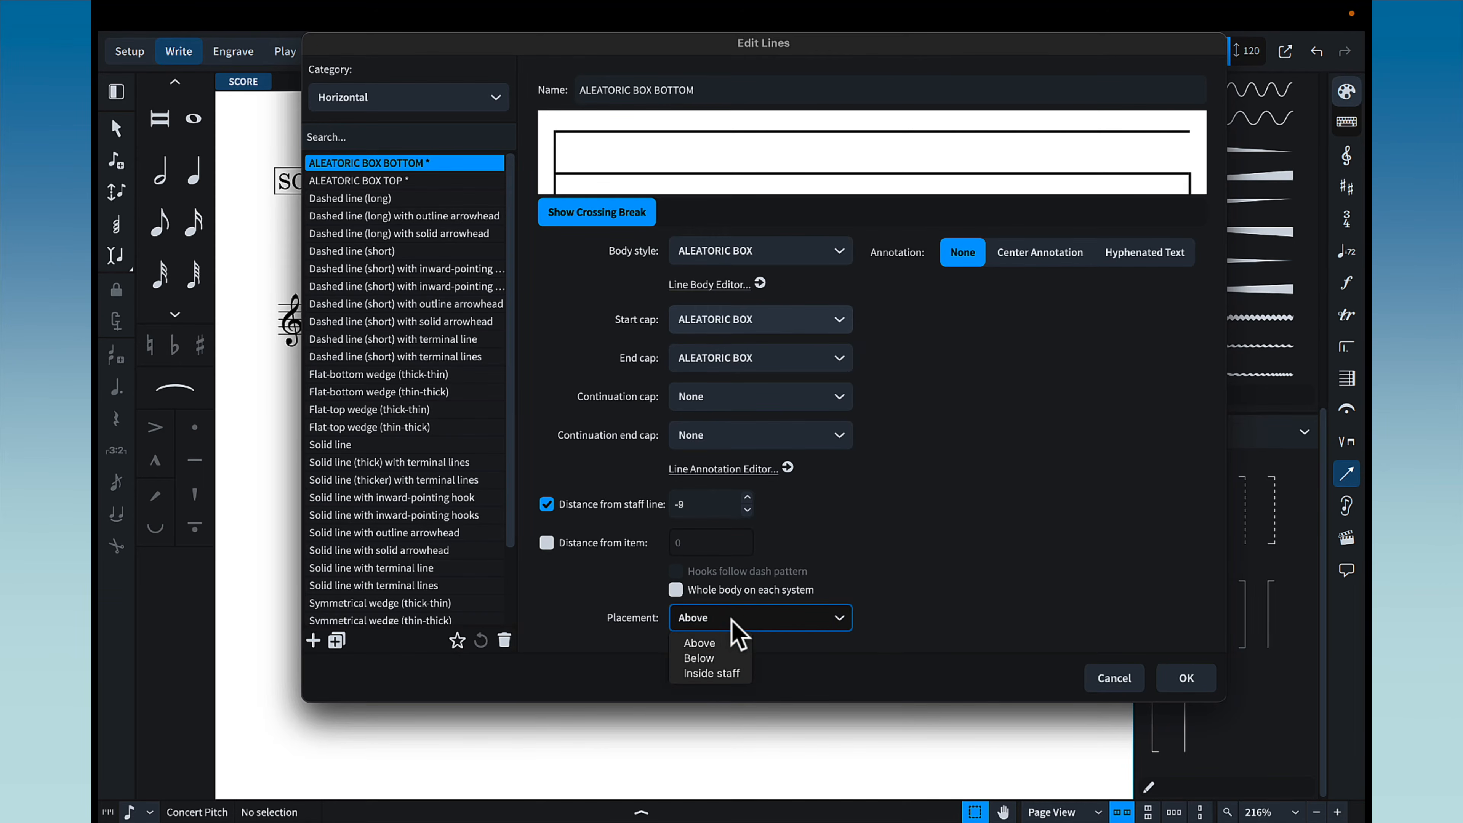
pyautogui.click(724, 658)
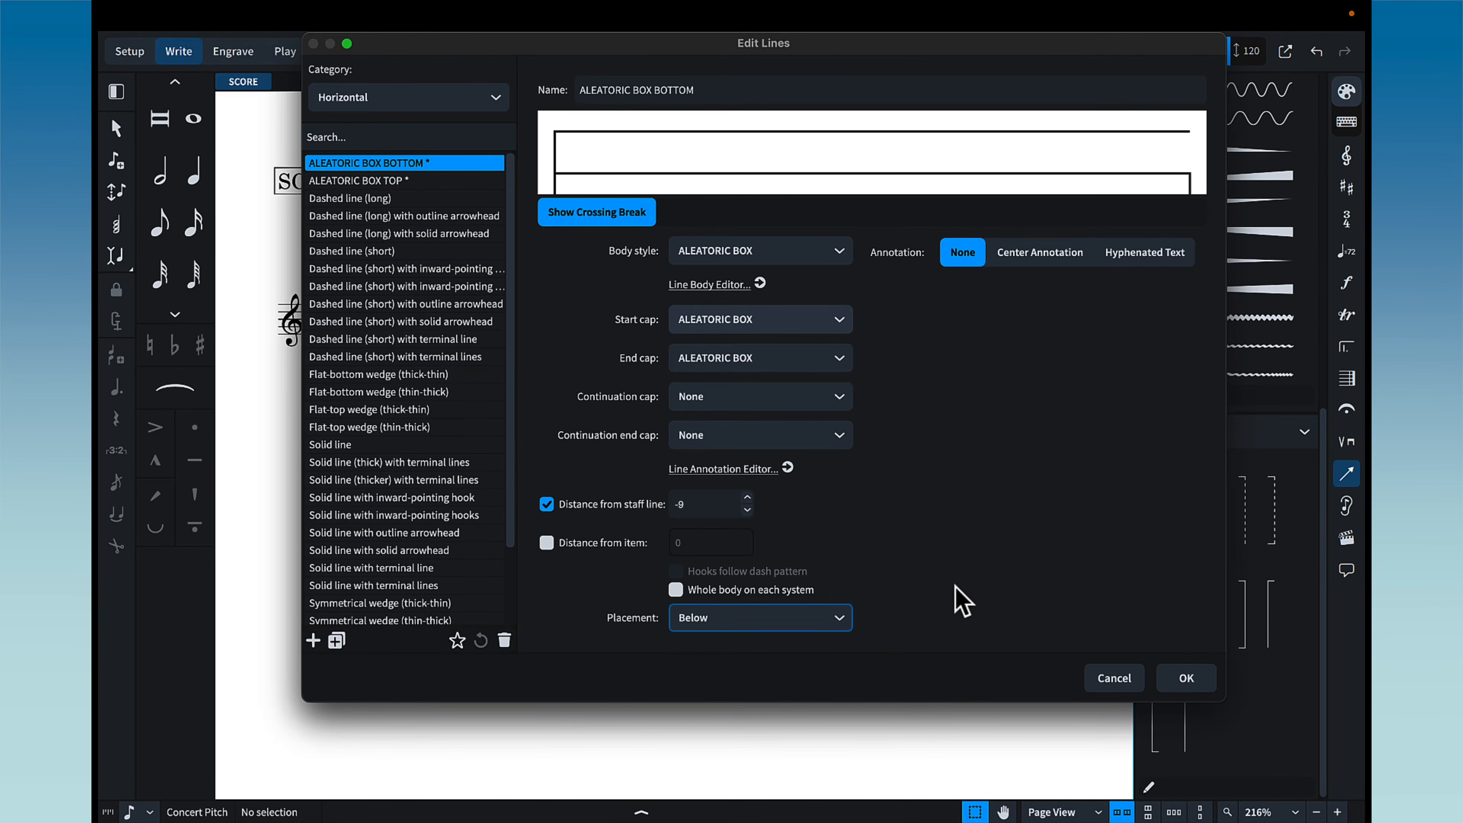
pyautogui.click(1185, 679)
# Add an ALEATORIC BOX TOP line above bar 1, using the bar's rest as the anchor
pyautogui.scroll(2, 1229, 366)
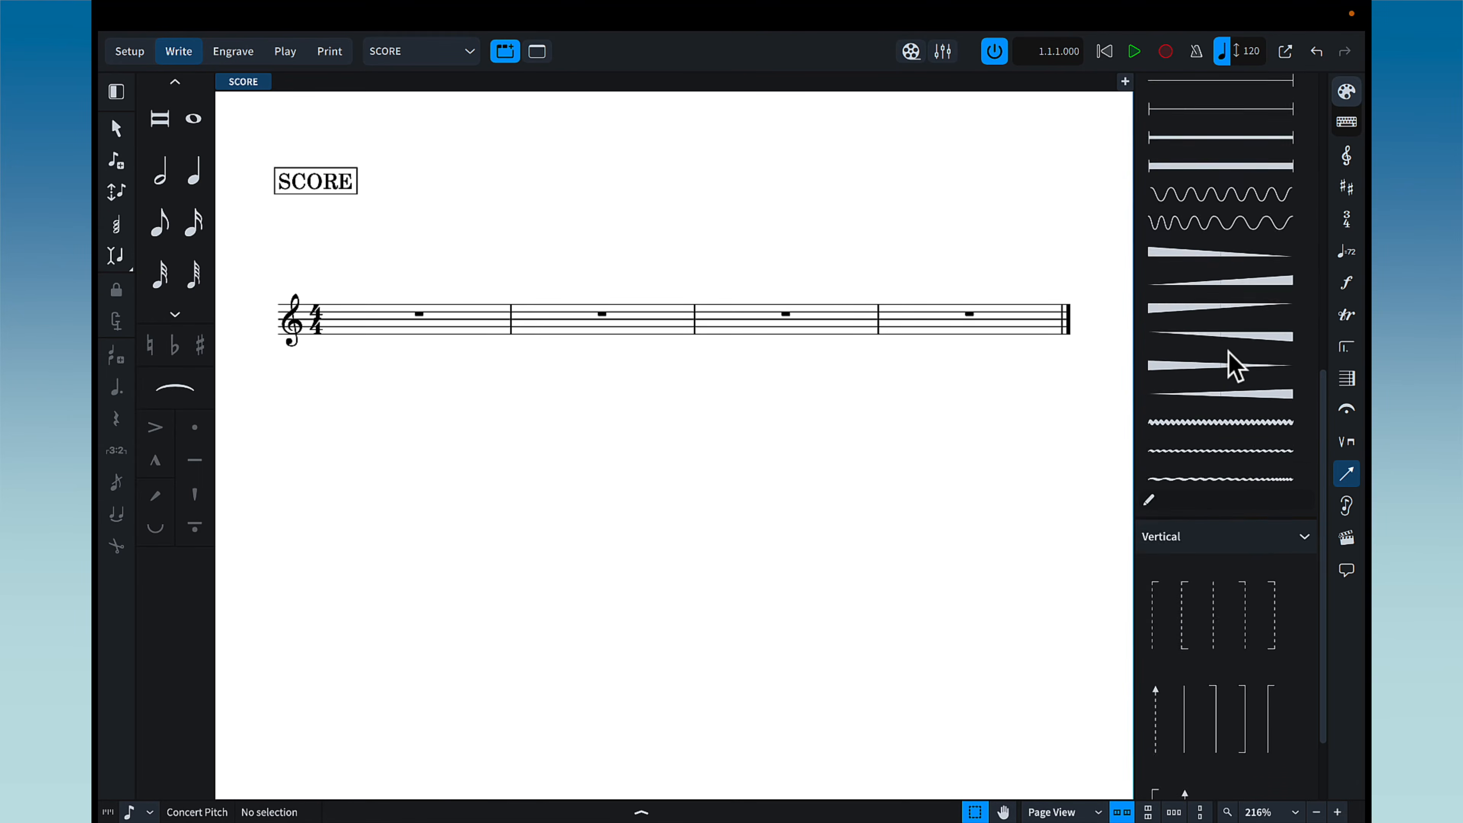
pyautogui.scroll(10, 1229, 366)
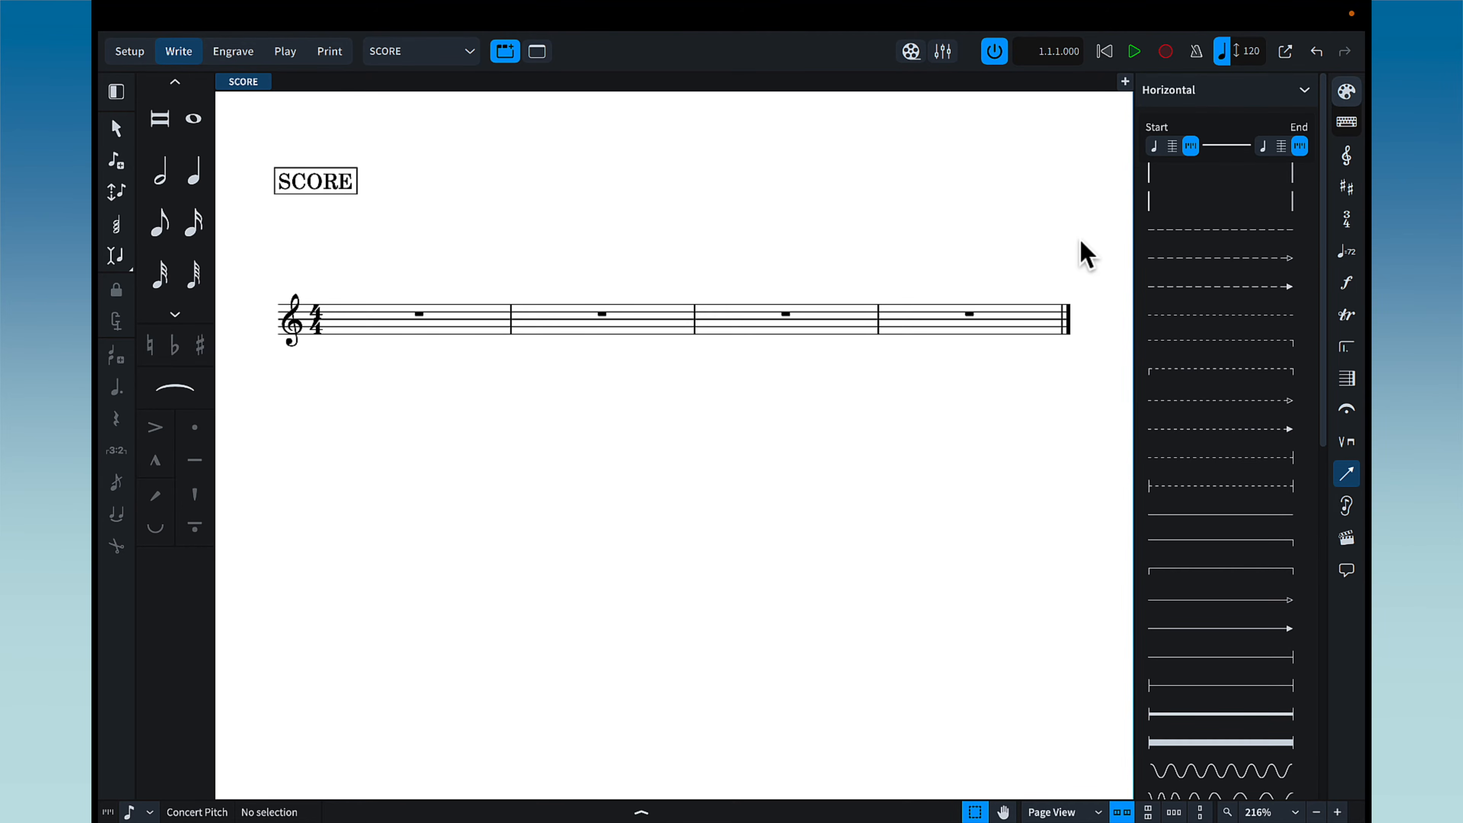
pyautogui.click(448, 321)
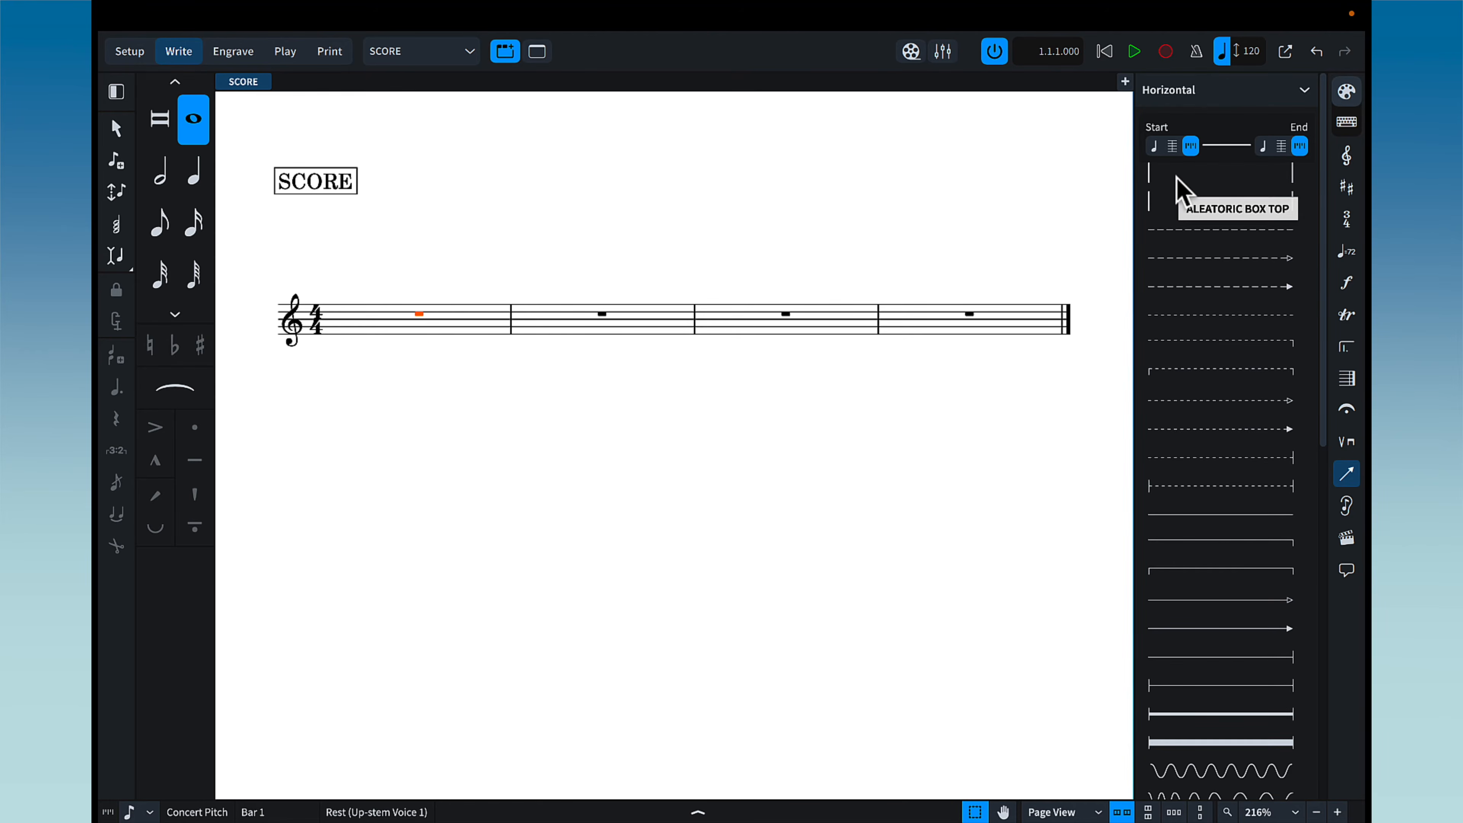
pyautogui.click(1181, 190)
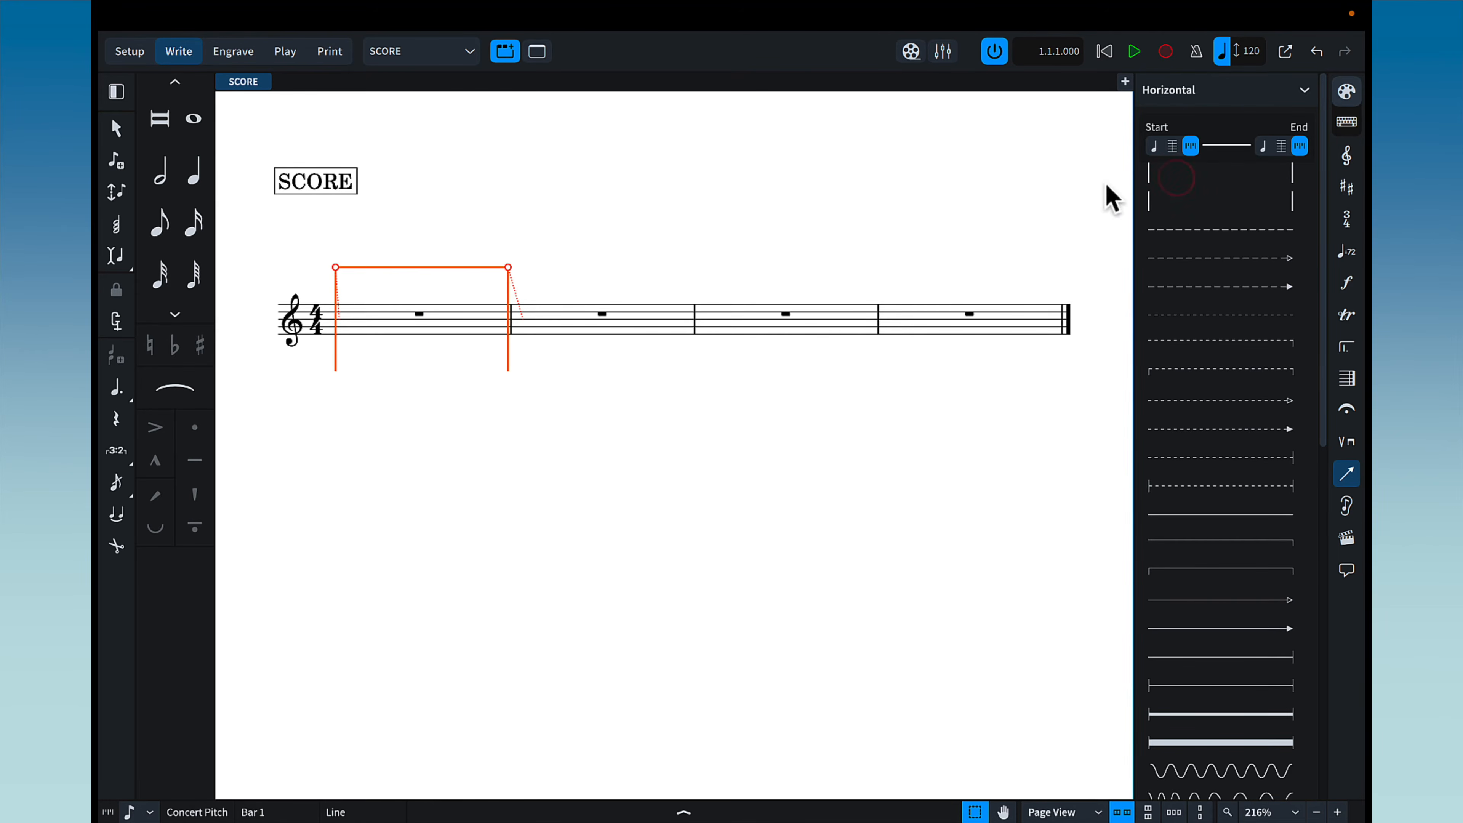
pyautogui.click(703, 219)
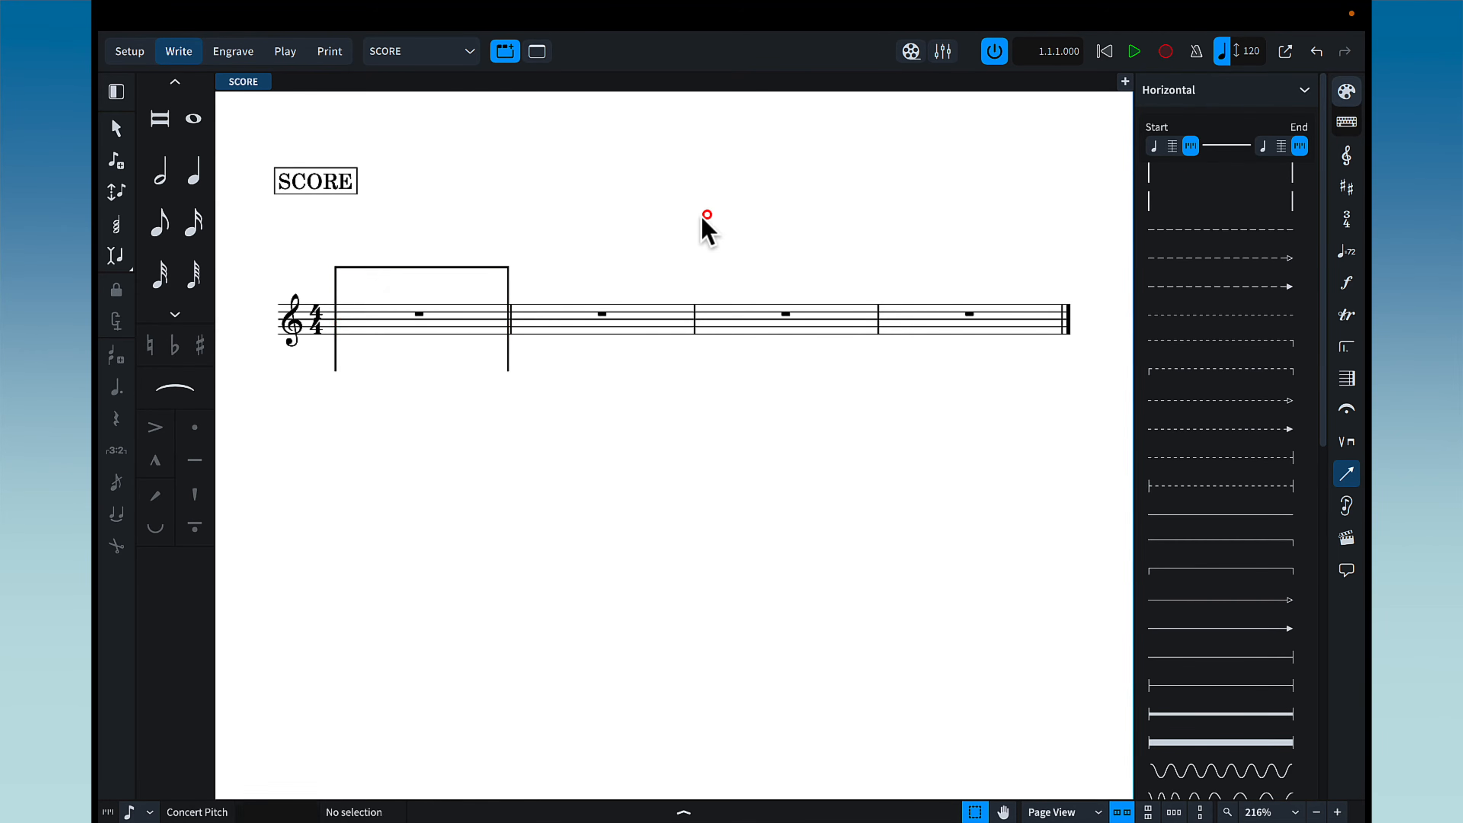
# Add an ALEATORIC BOX BOTTOM line to the same rest in bar 1 to close the box
pyautogui.click(419, 314)
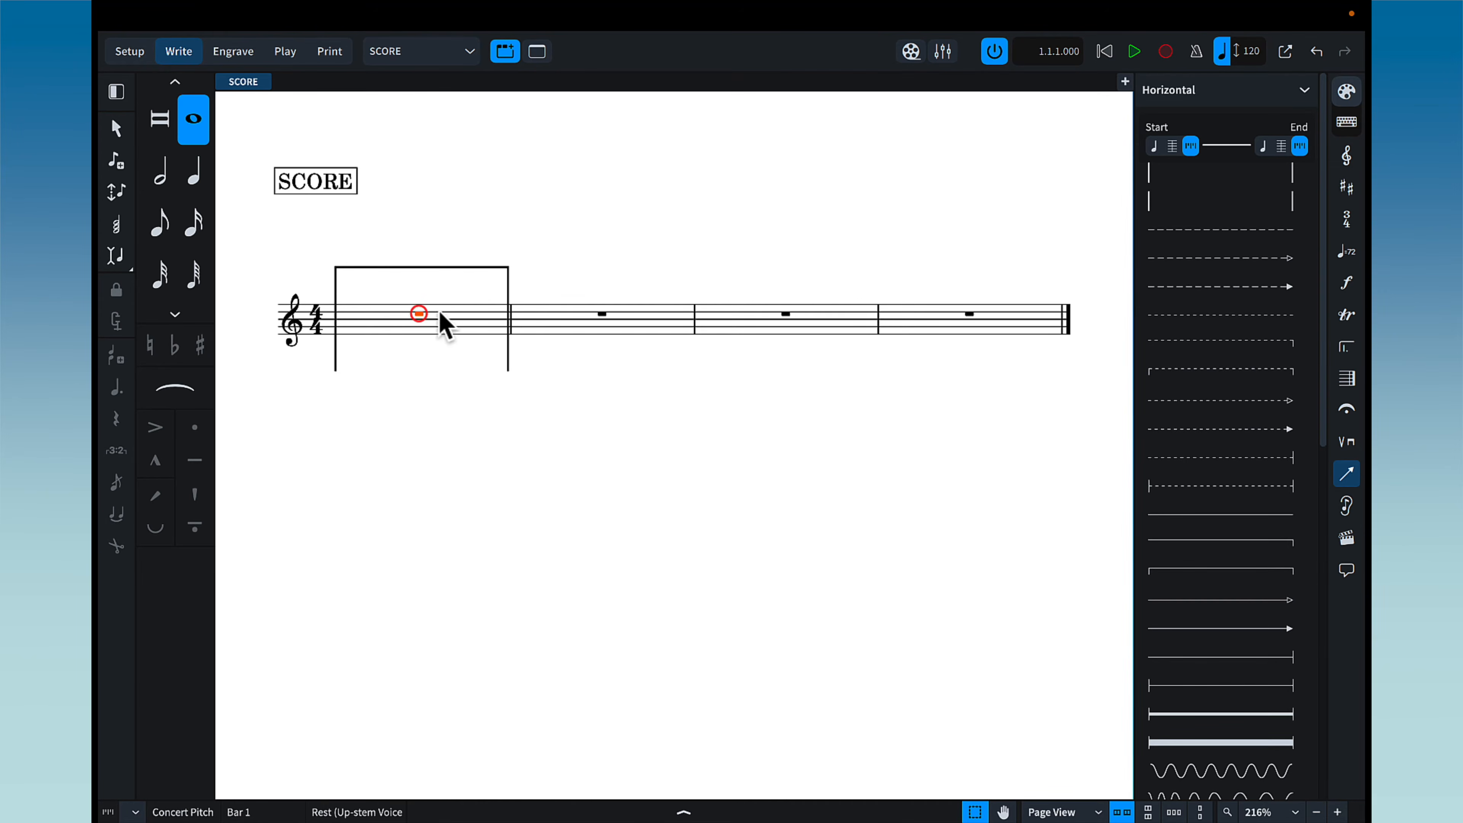
pyautogui.click(1210, 201)
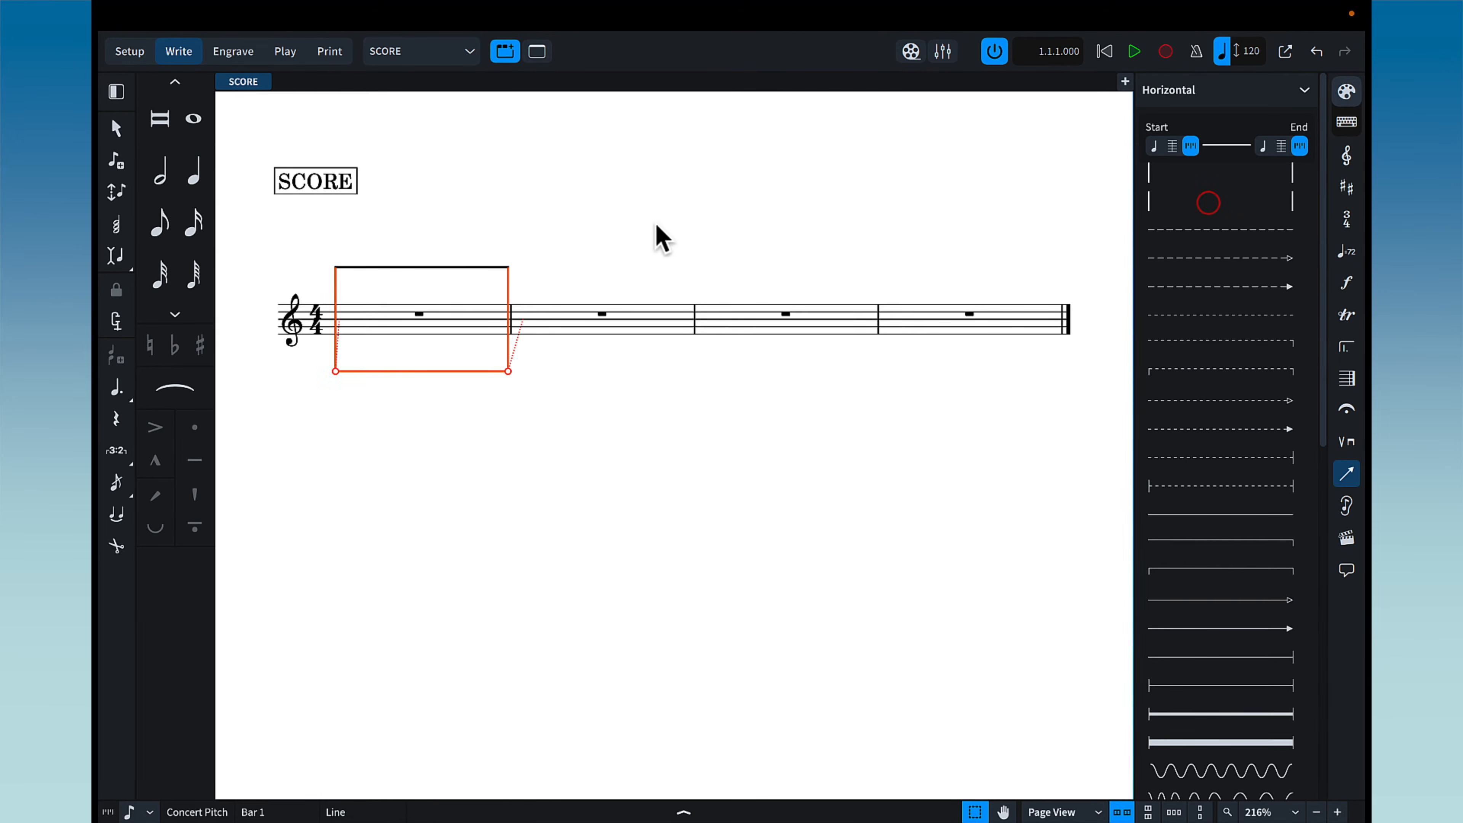
pyautogui.click(622, 224)
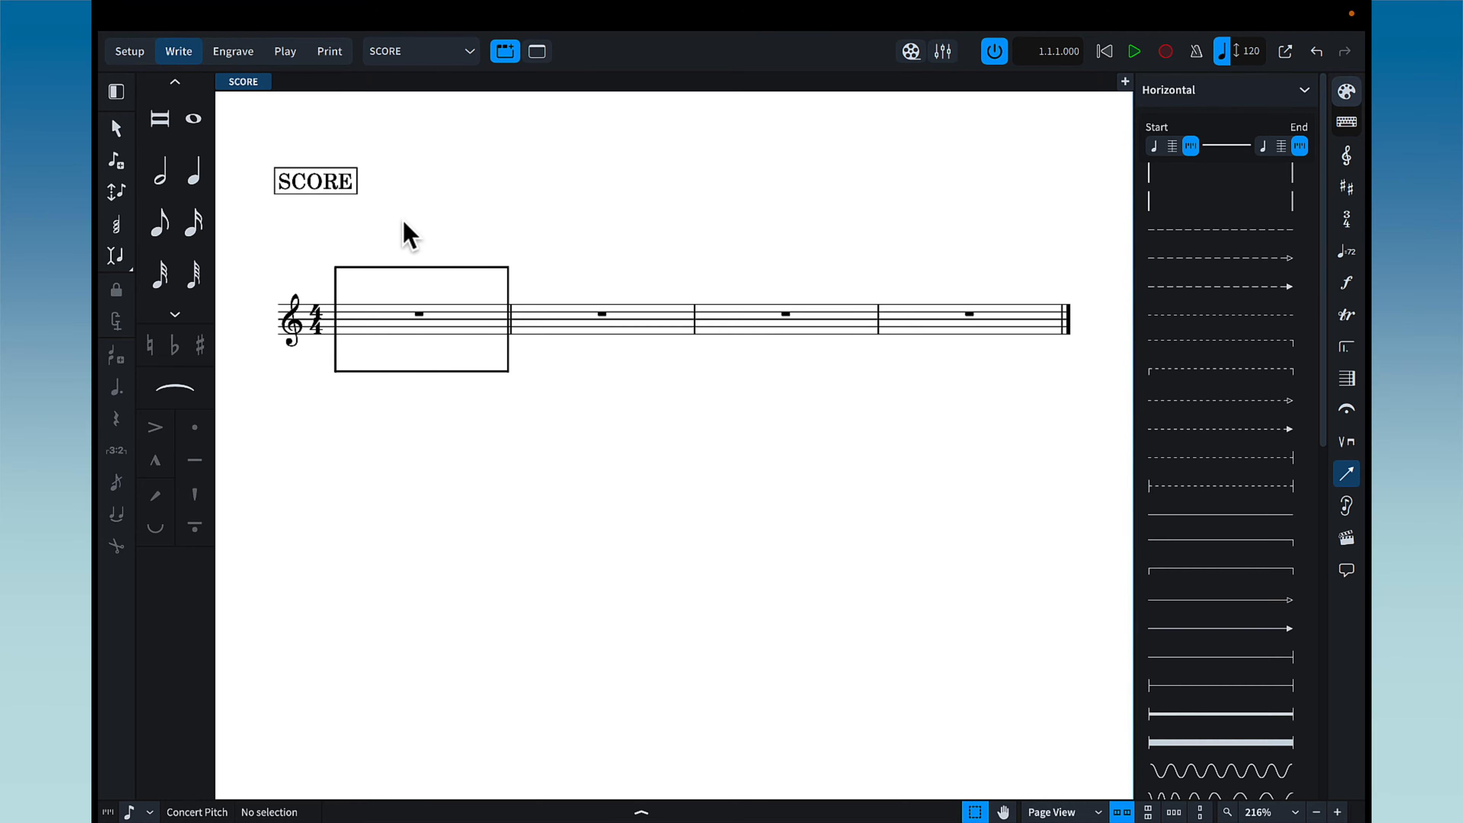
# Examine closely how the hooks of the two lines overlap and meet at the corners of the box around bar 1
pyautogui.click(432, 267)
pyautogui.scroll(8, 431, 266)
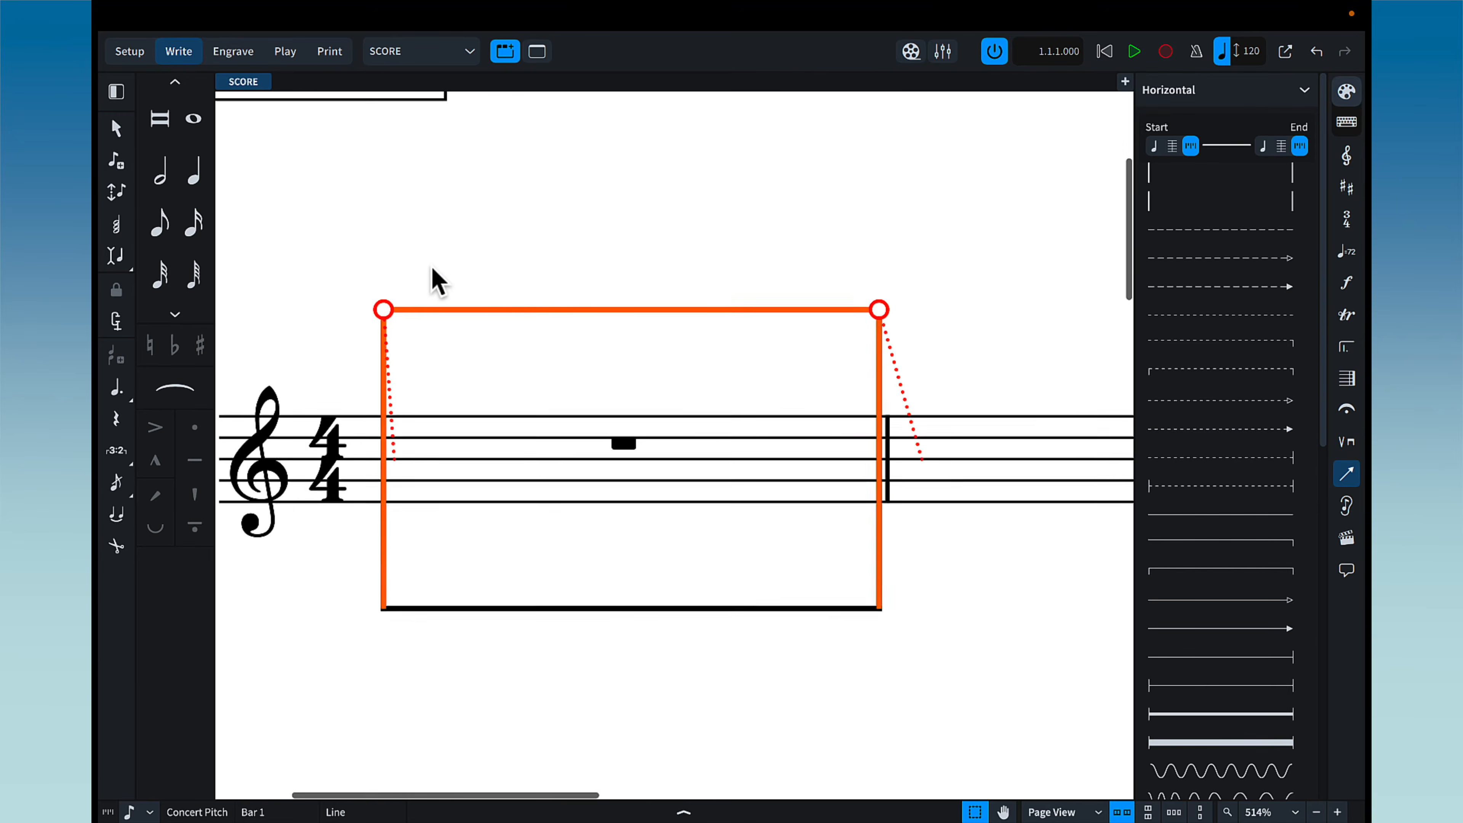
pyautogui.scroll(-2, 437, 282)
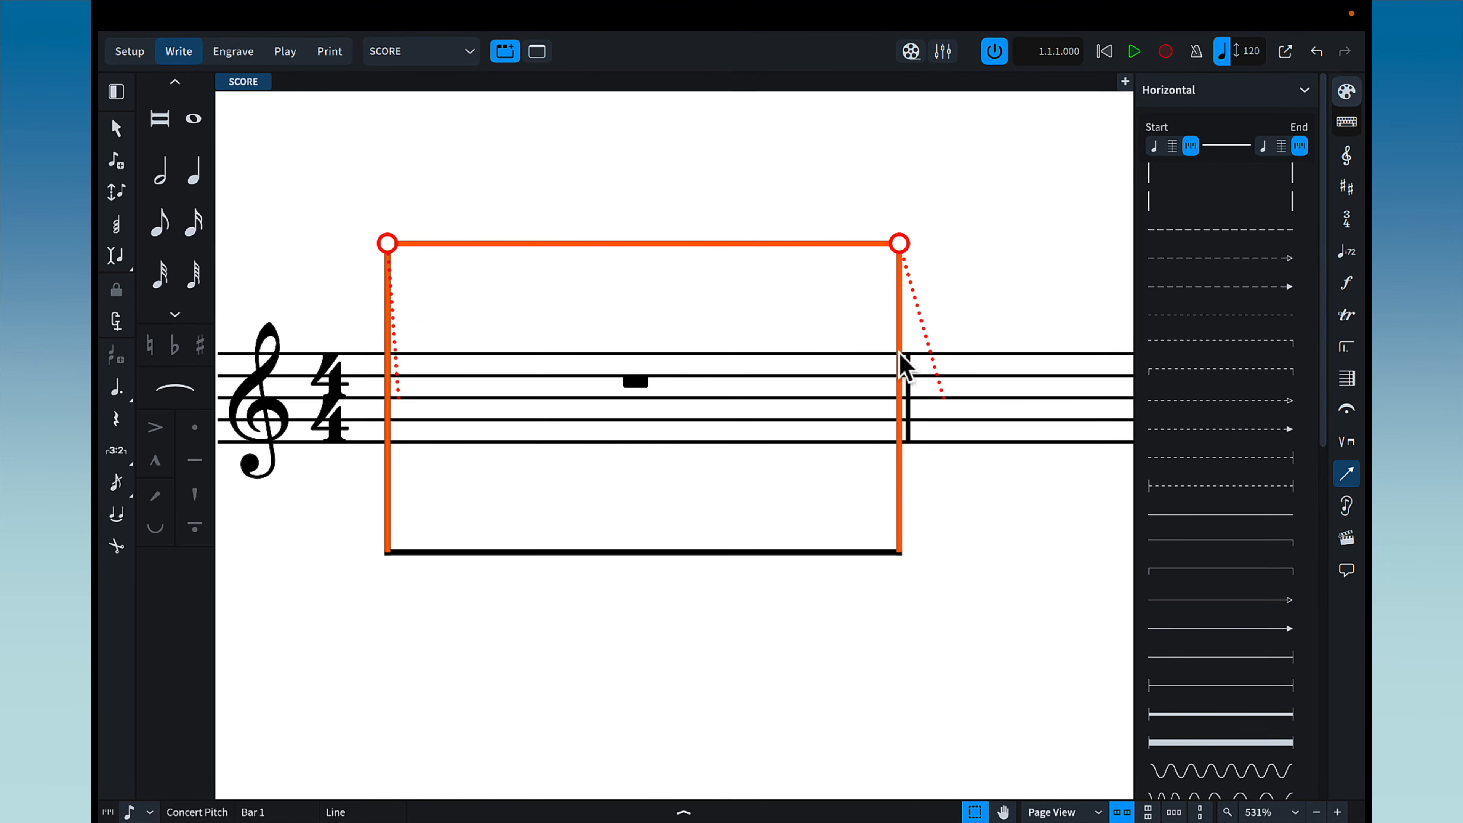
pyautogui.scroll(5, 898, 395)
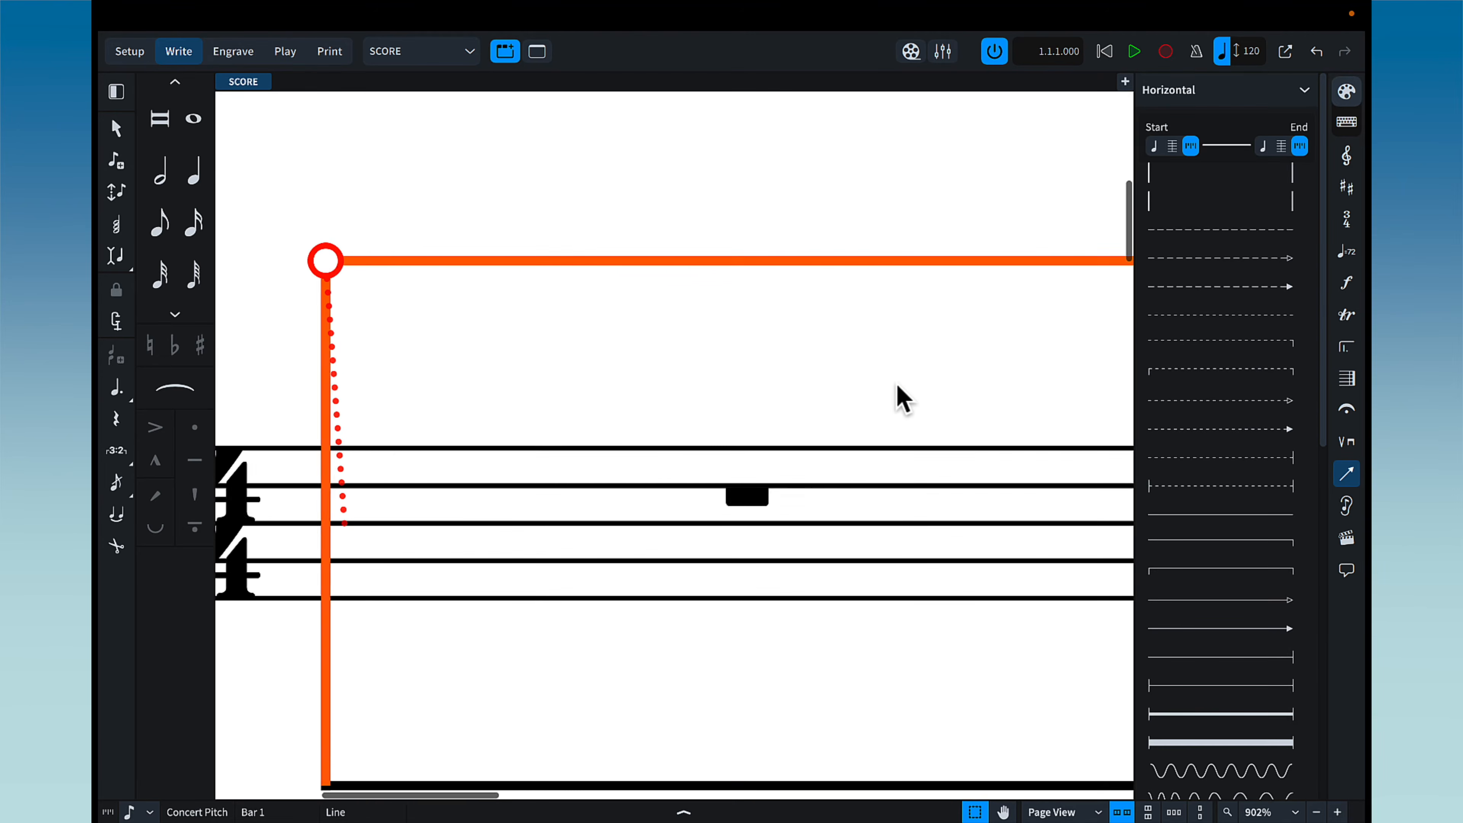
pyautogui.hscroll(5, 897, 386)
pyautogui.scroll(5, 641, 492)
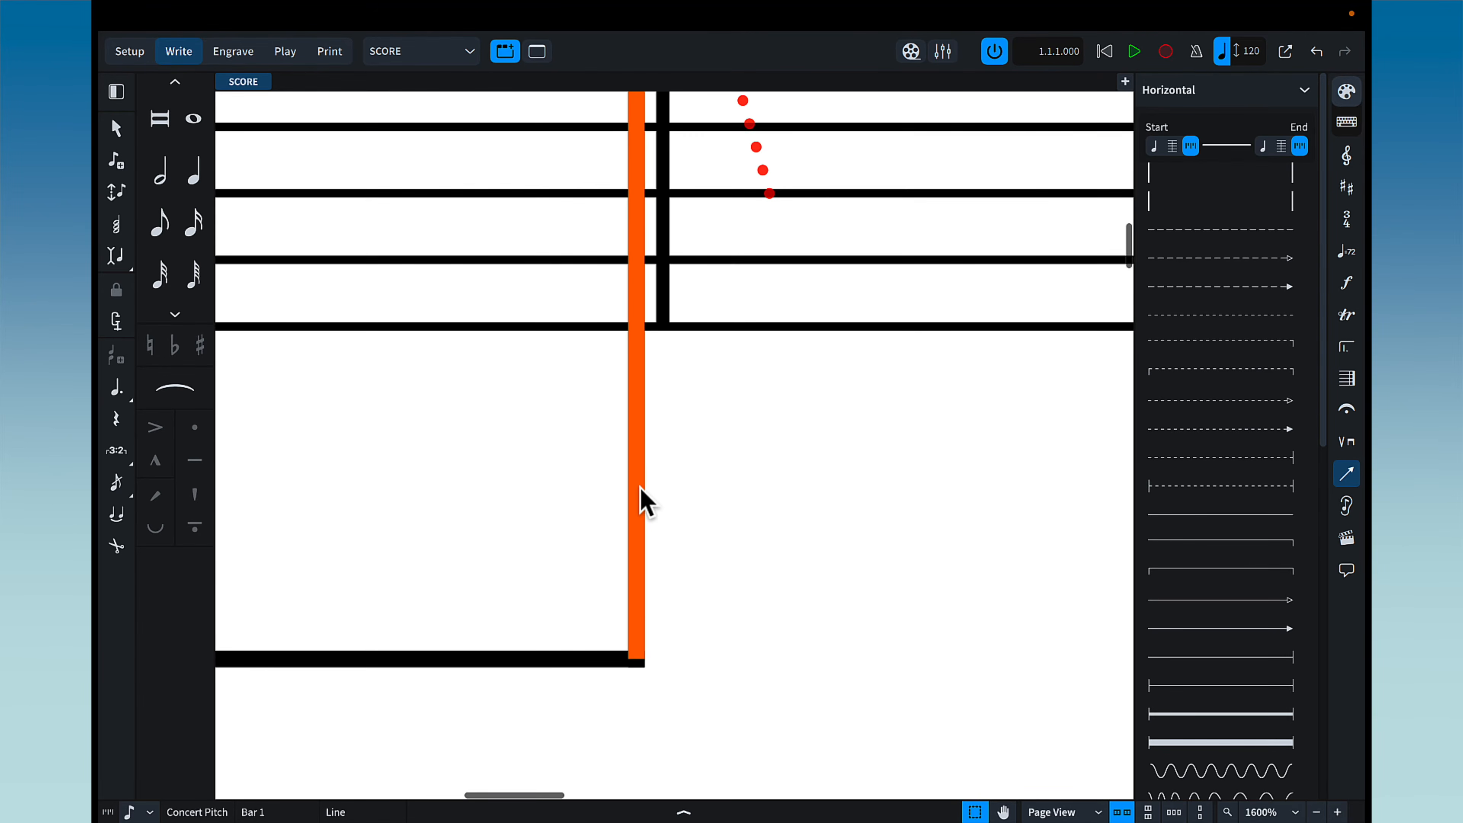
pyautogui.scroll(-2, 643, 501)
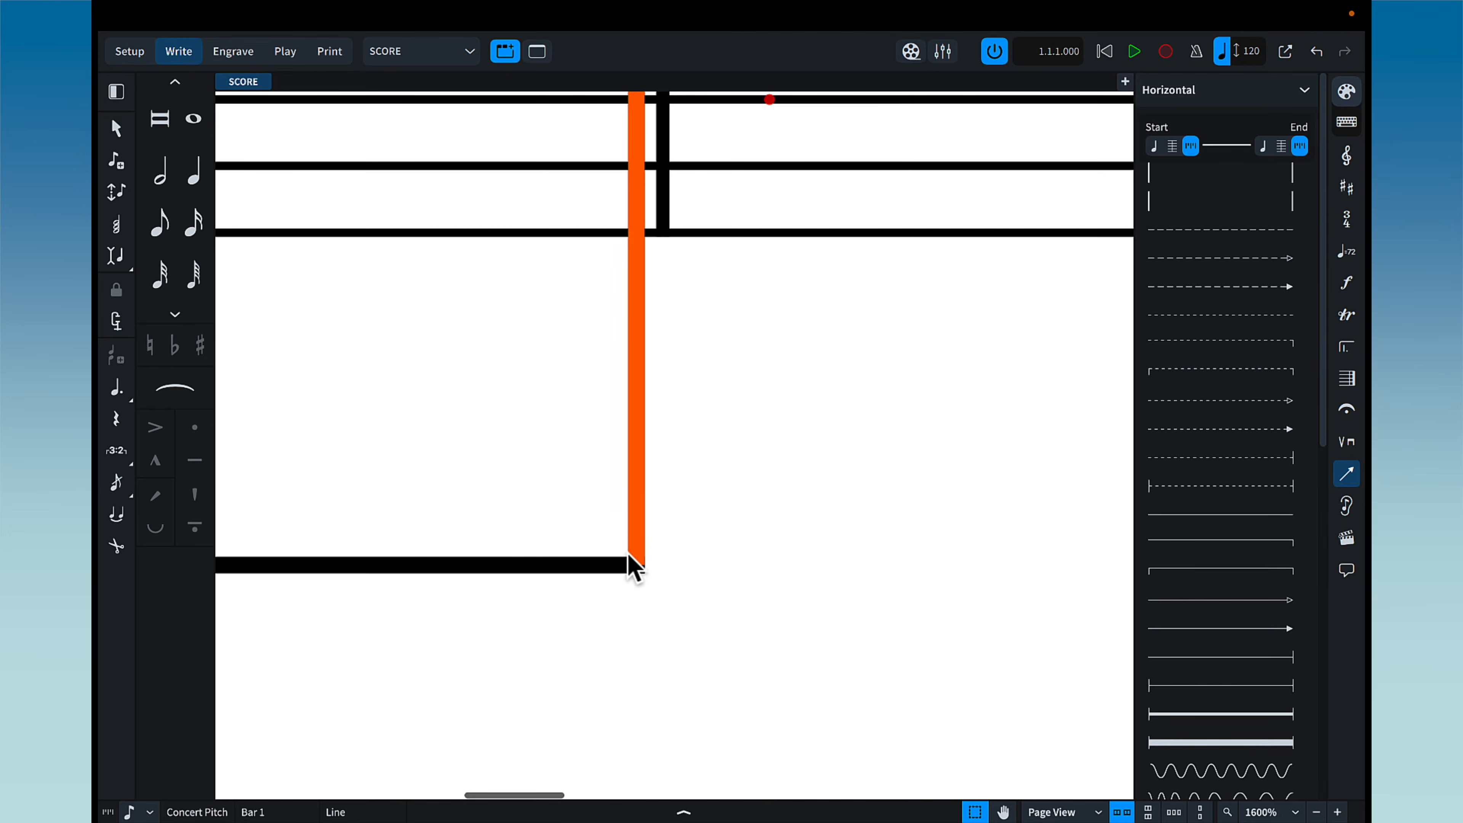
pyautogui.keyDown('super'); pyautogui.click(576, 569); pyautogui.keyUp('super')
pyautogui.scroll(12, 576, 570)
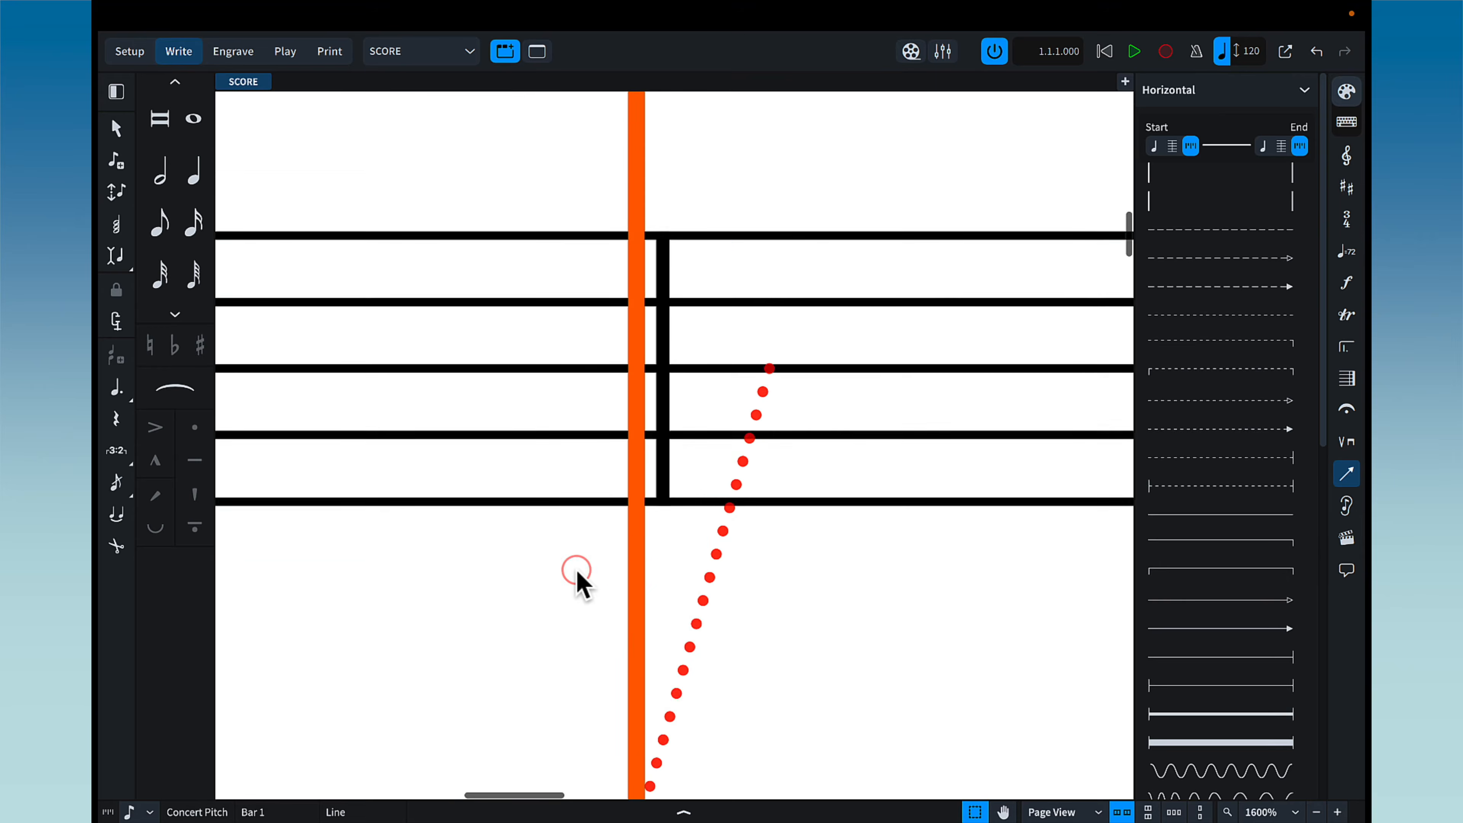
pyautogui.hscroll(-1, 826, 386)
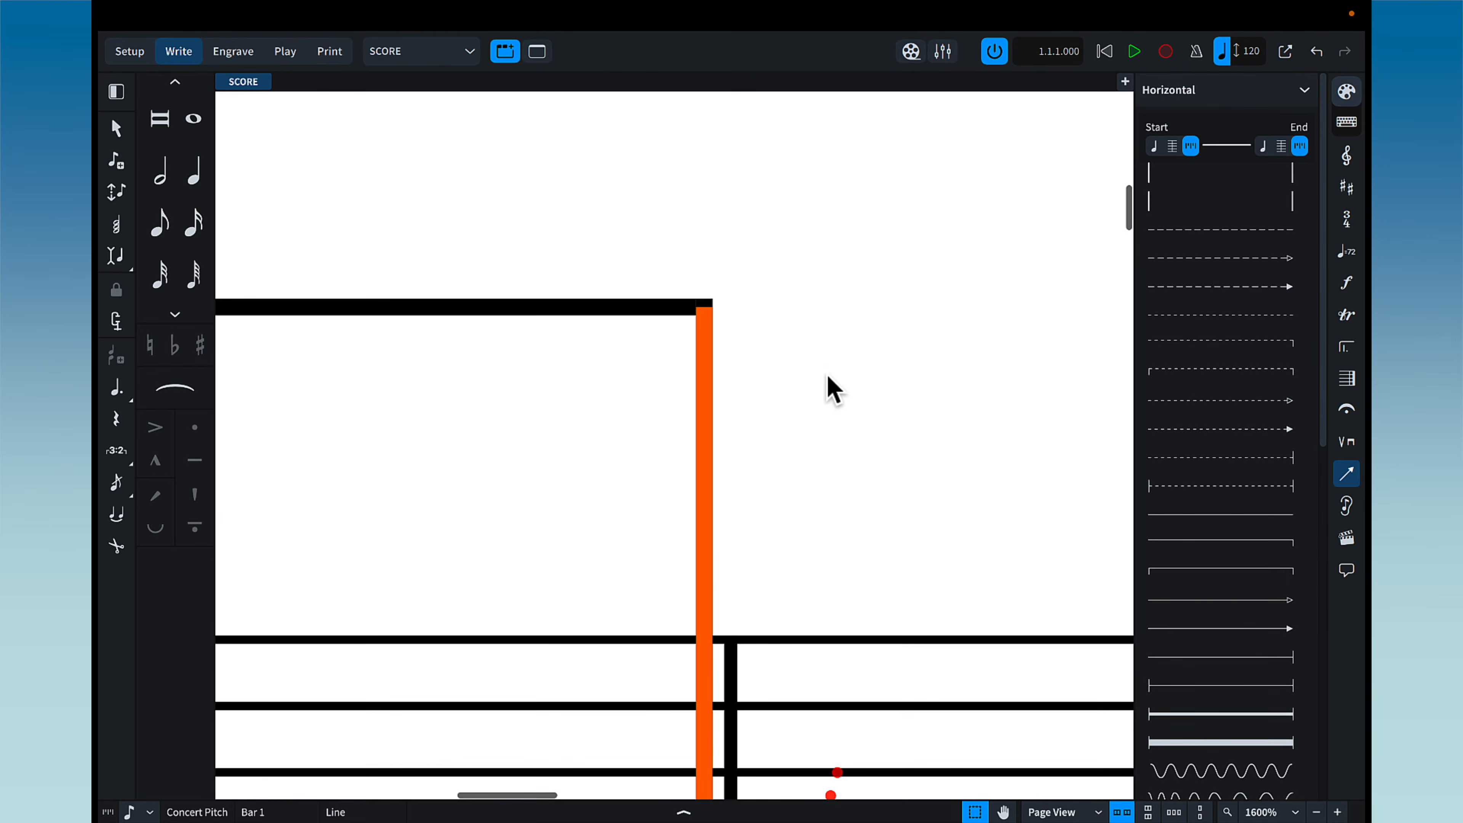
pyautogui.click(826, 374)
pyautogui.scroll(-2, 827, 408)
pyautogui.scroll(-6, 827, 408)
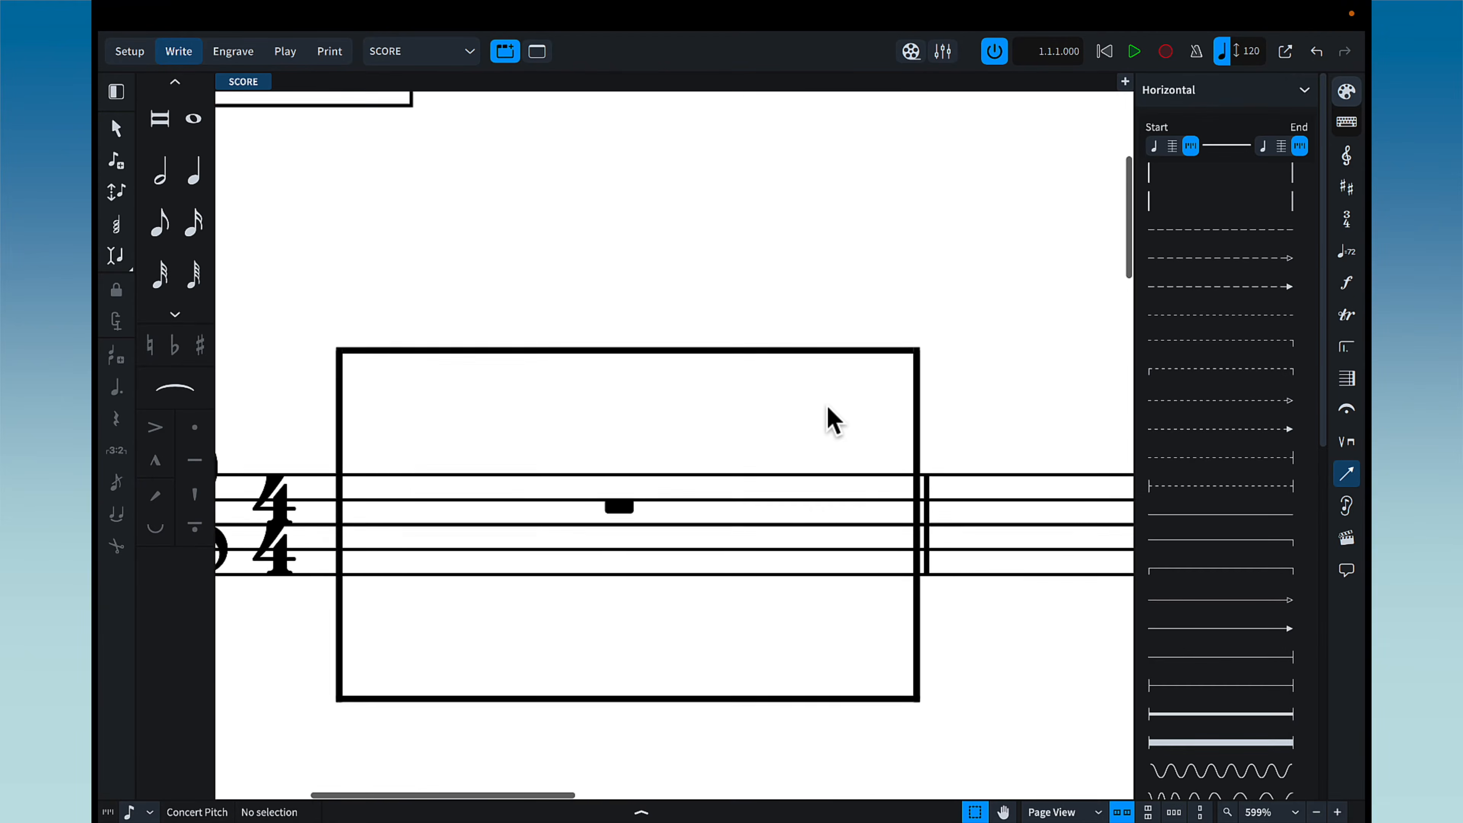
pyautogui.scroll(-2, 826, 406)
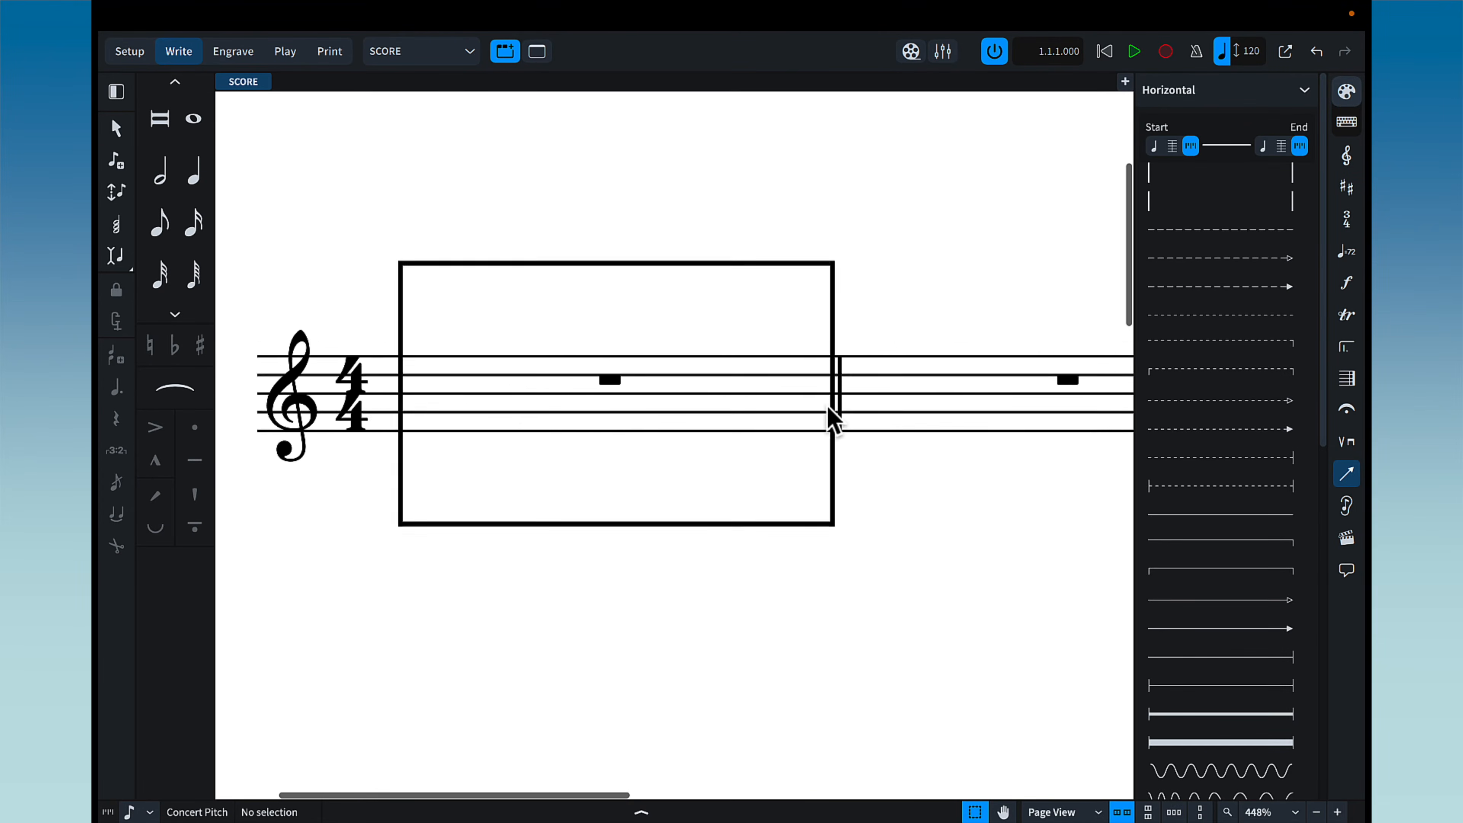
# Try lowering the bottom line of the box in Engrave mode, and return to Write mode
pyautogui.click(579, 516)
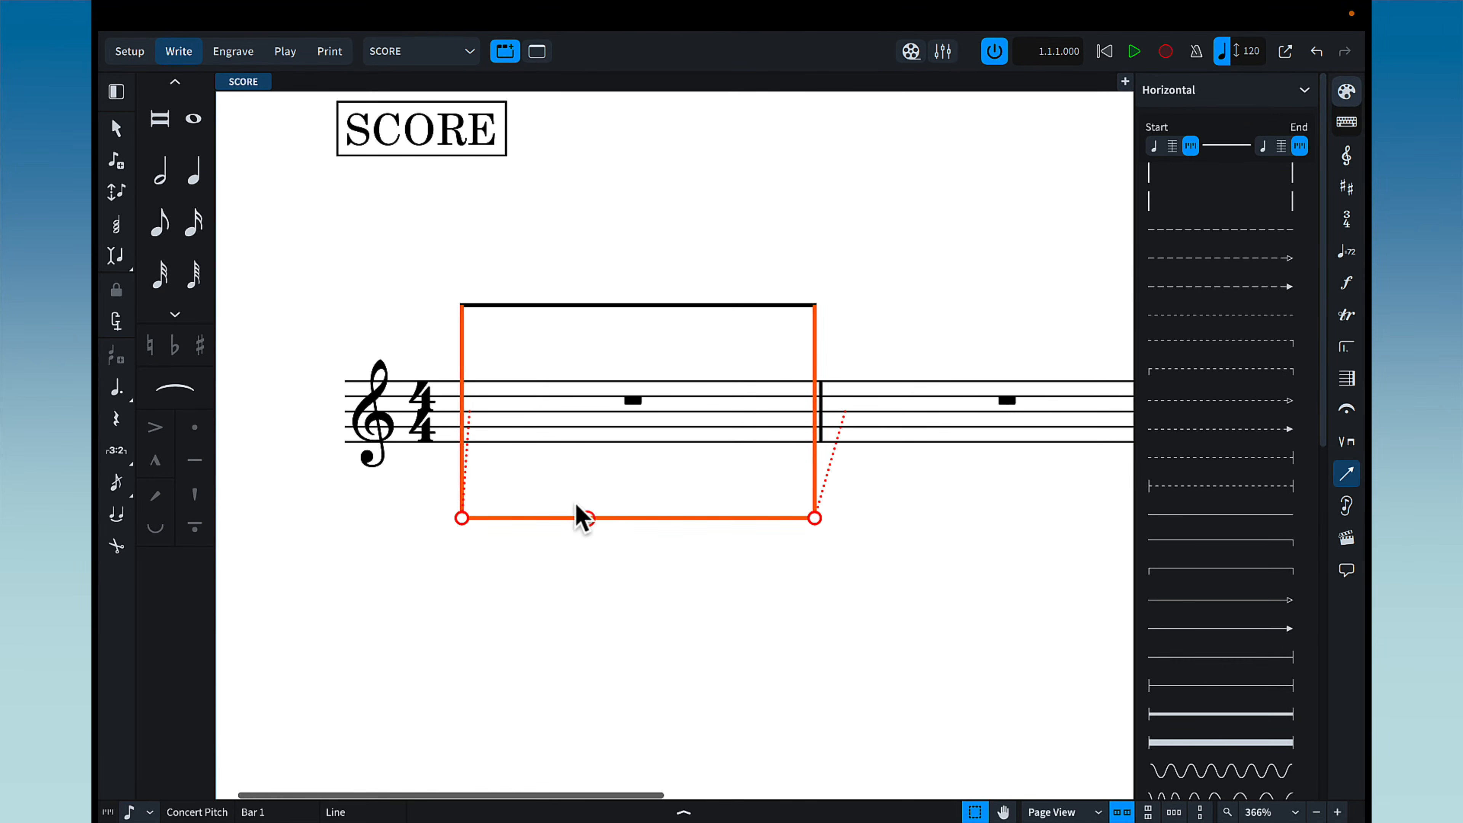
pyautogui.click(233, 51)
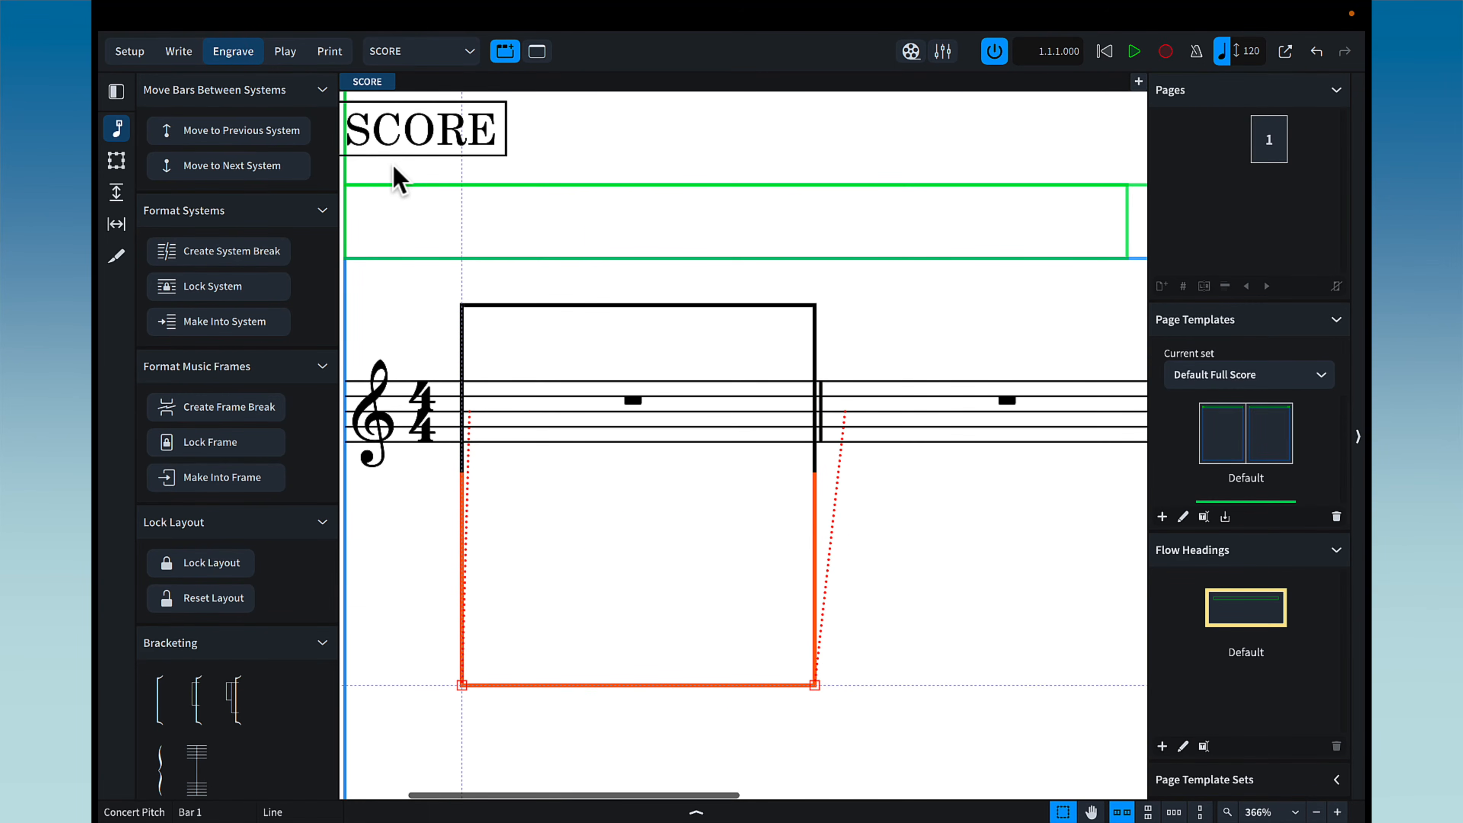
pyautogui.click(868, 321)
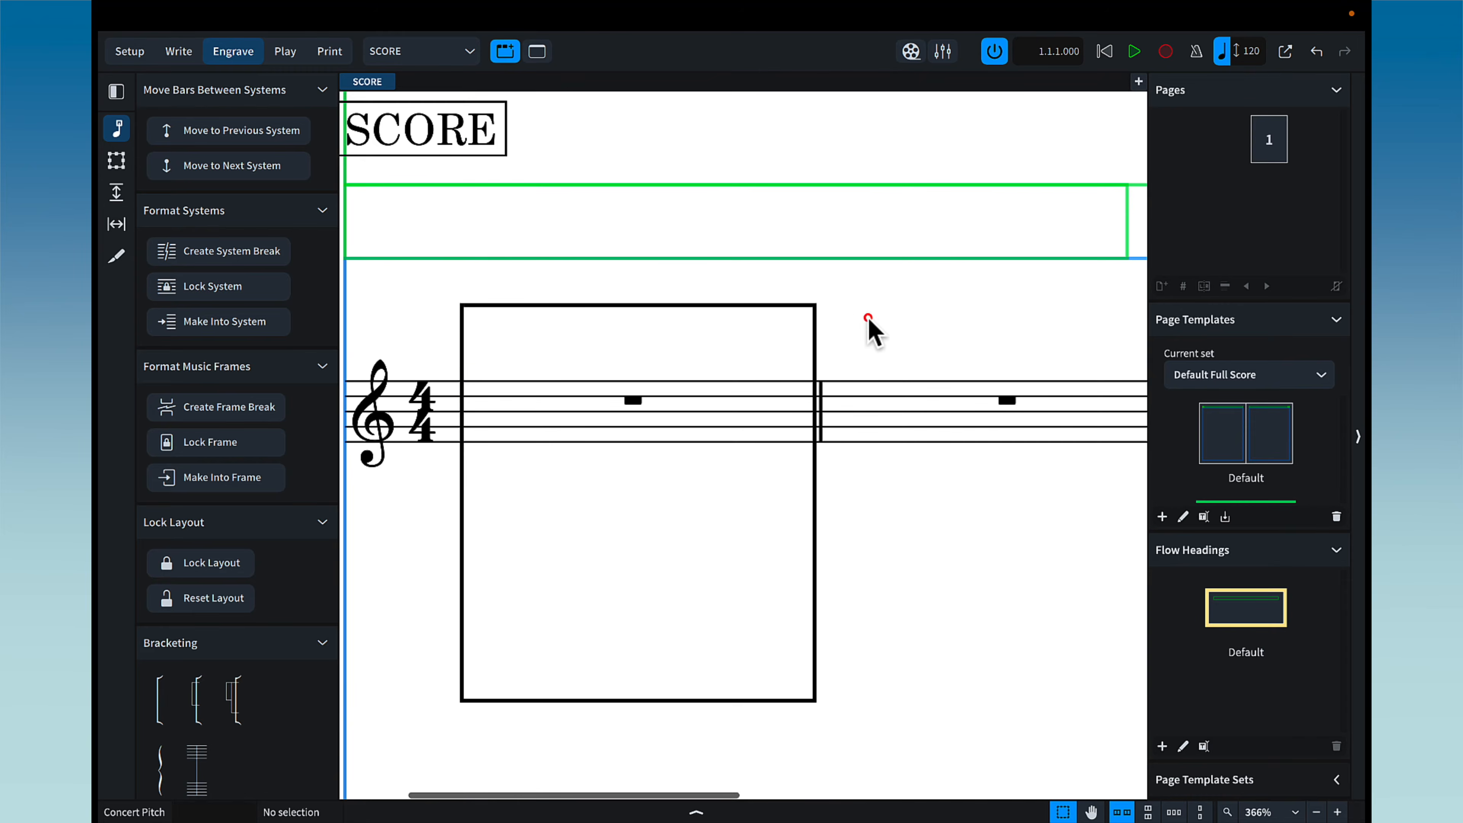
pyautogui.click(654, 701)
pyautogui.hotkey('ctrl', '2')
pyautogui.click(914, 327)
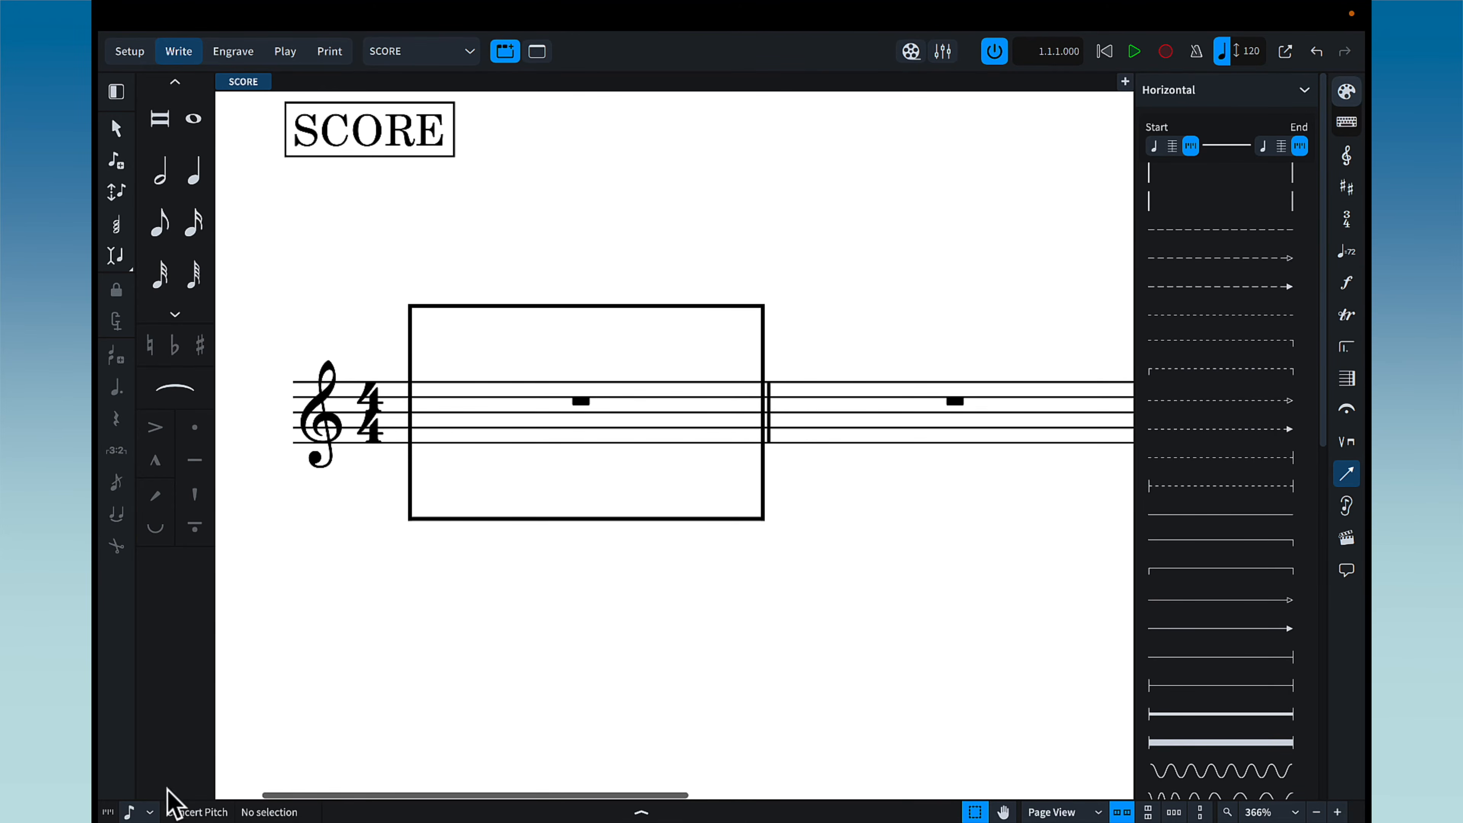
# Set the rhythmic grid resolution to thirty-second notes
pyautogui.click(147, 810)
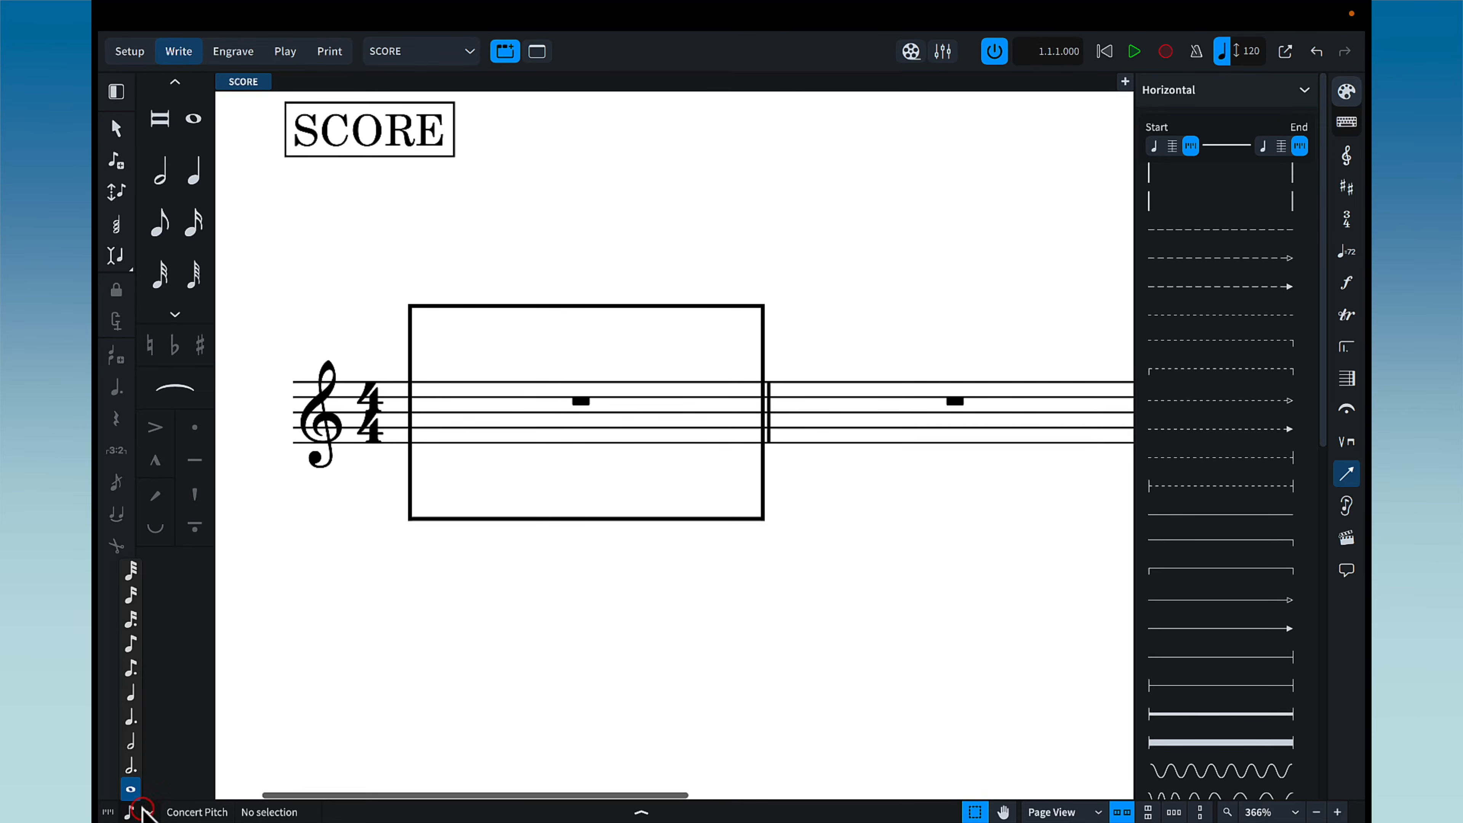
pyautogui.click(131, 570)
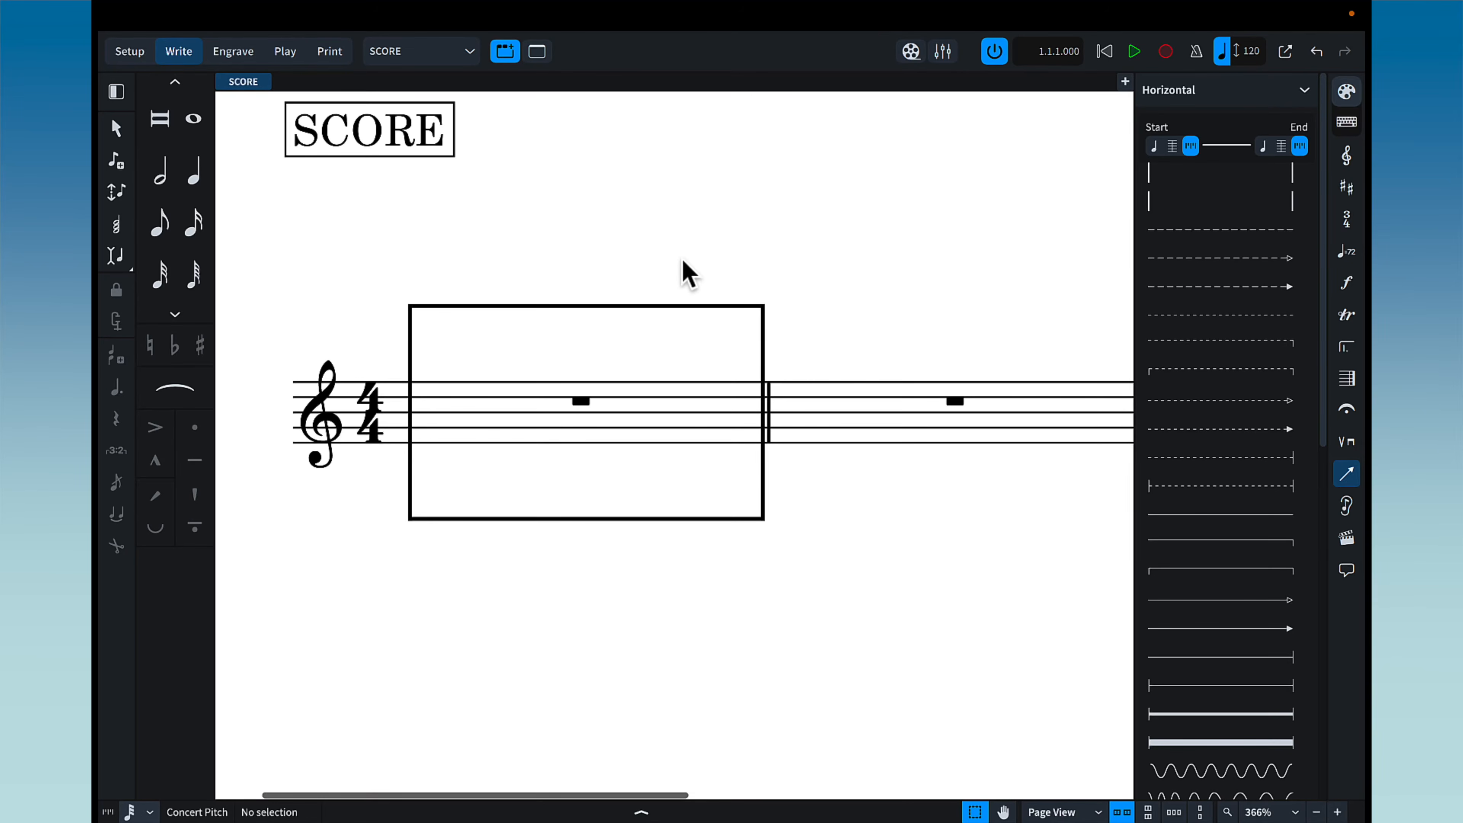
# Select both the upper and lower lines of the box and lengthen them across the barline into bar 2
pyautogui.click(727, 306)
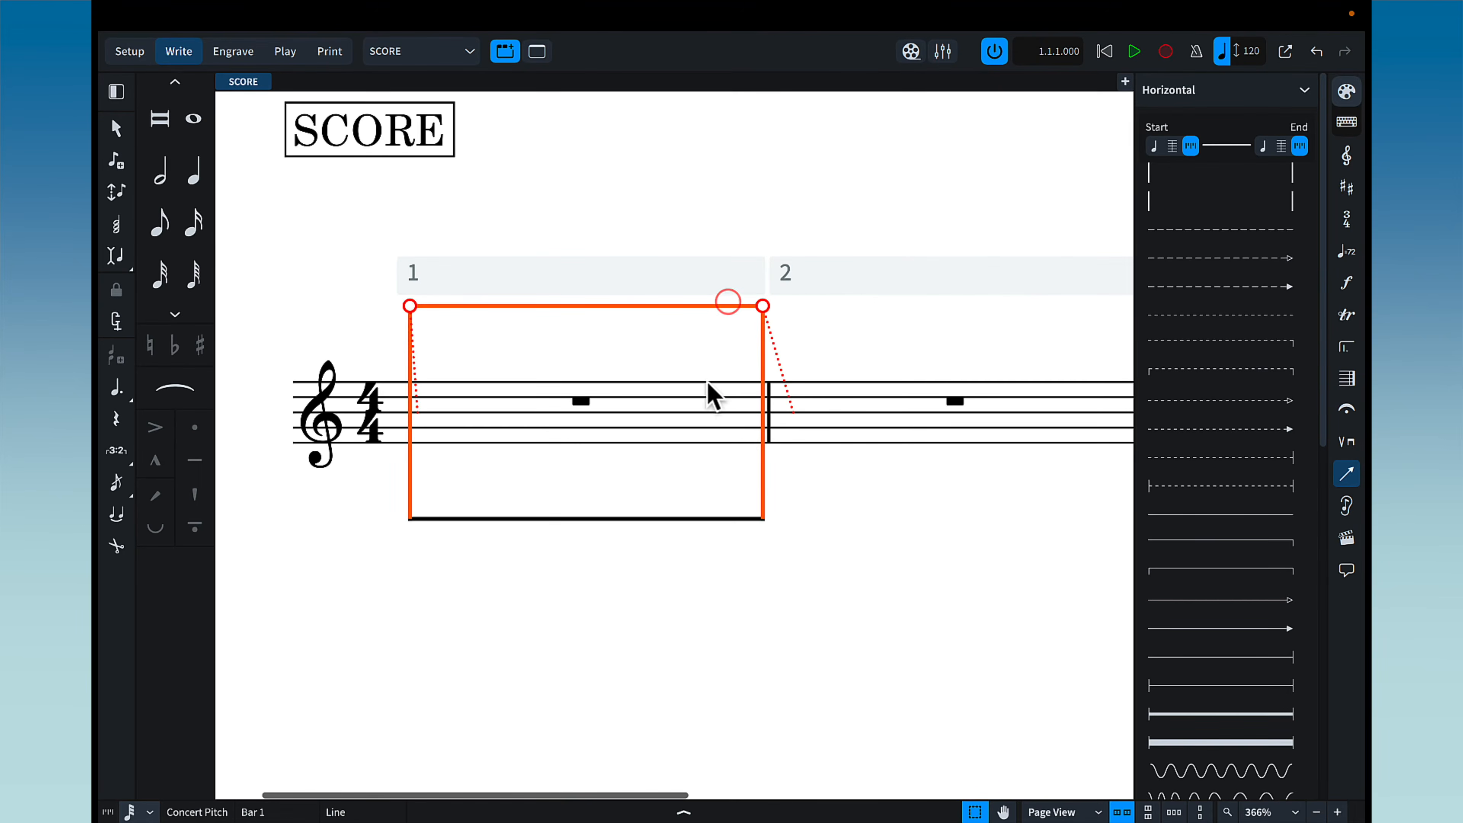
pyautogui.click(671, 518)
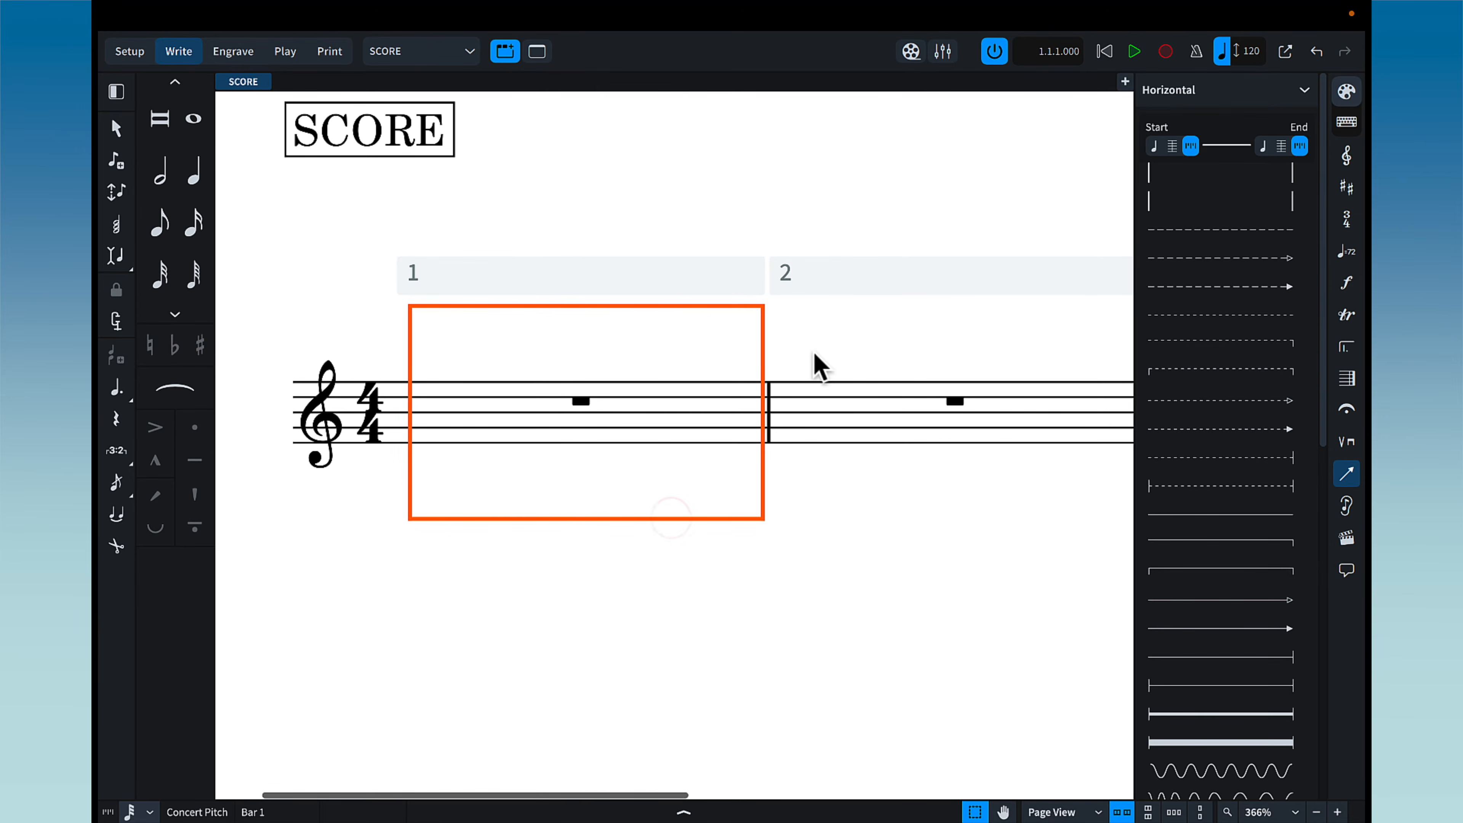
pyautogui.hotkey('shift', 'alt', 'Right')
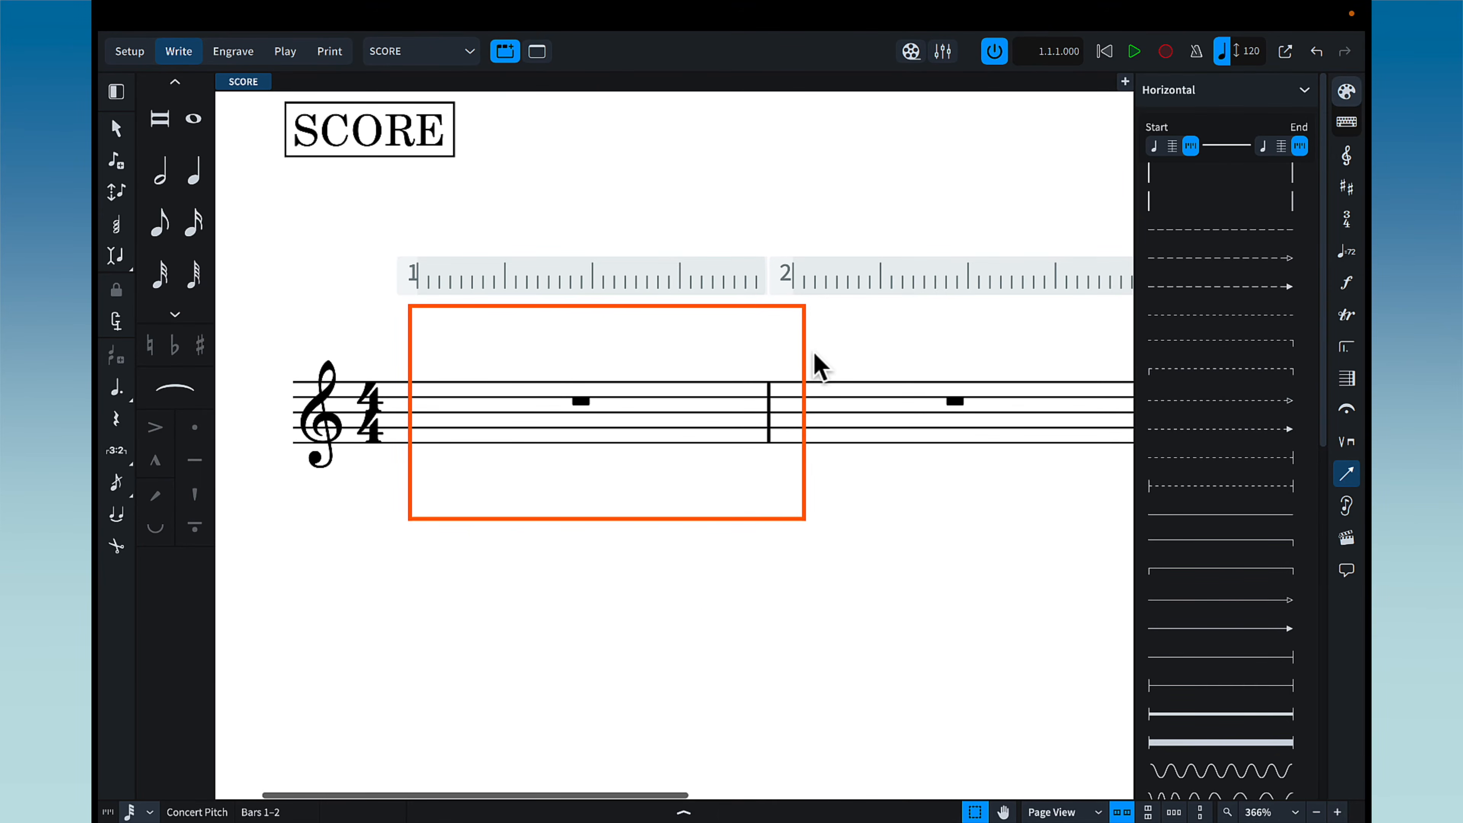
pyautogui.hotkey('shift', 'alt', 'Left')
pyautogui.hotkey('shift', 'alt', 'Right')
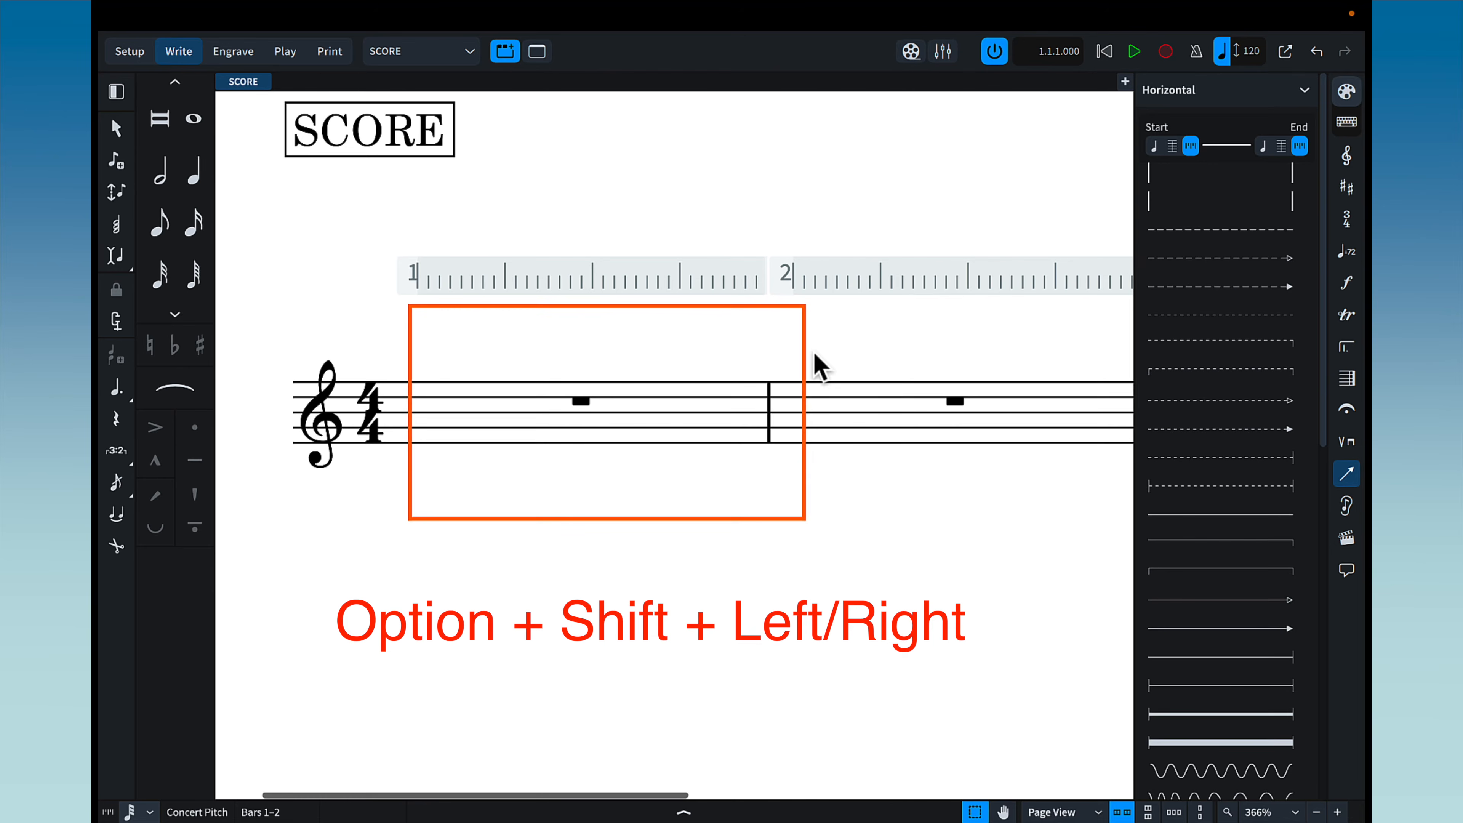
pyautogui.hotkey('shift', 'alt', 'Right')
pyautogui.hotkey('shift', 'alt', 'Right')
pyautogui.hotkey('shift', 'alt', 'Right')
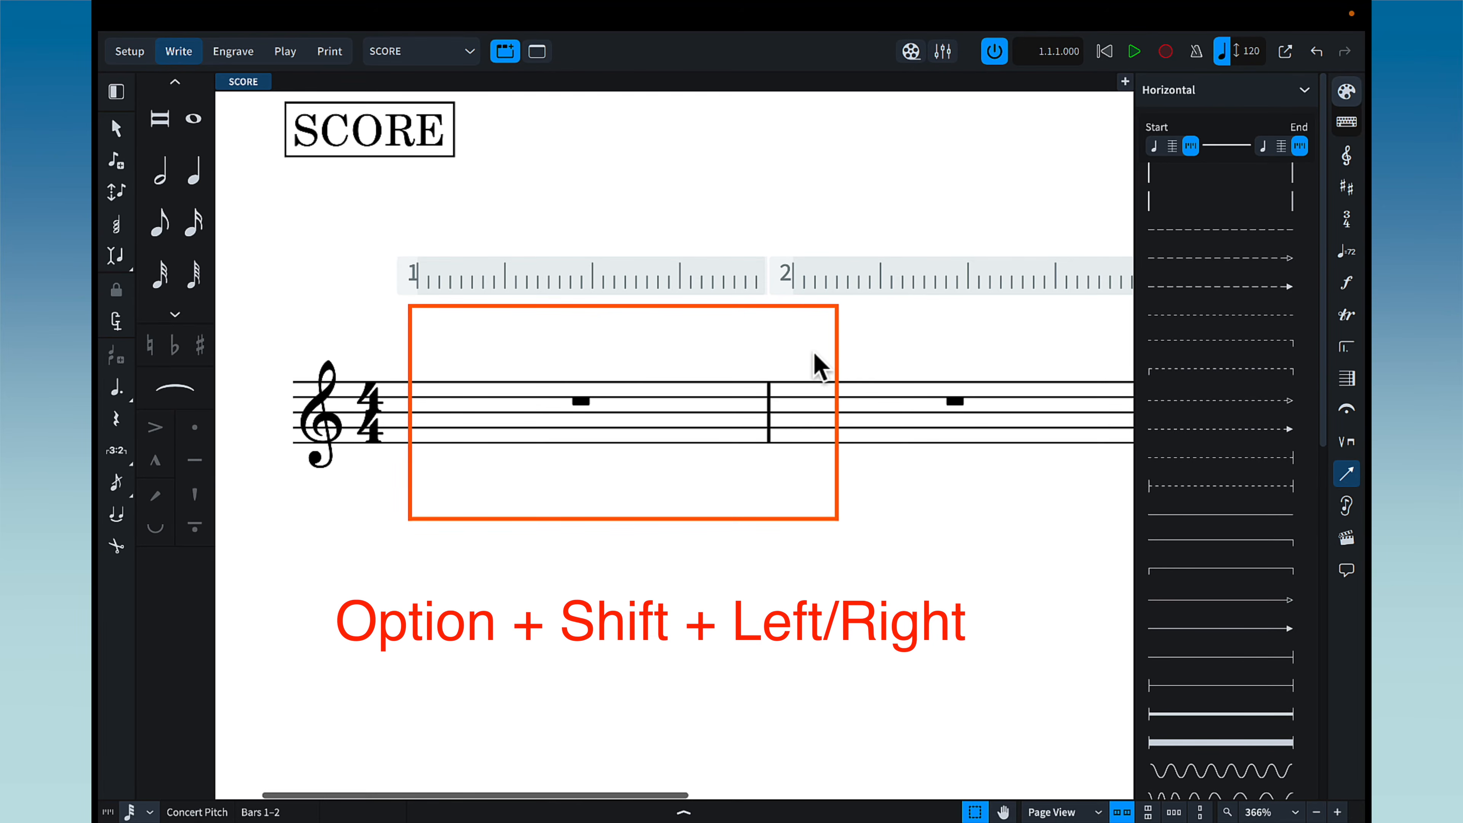
pyautogui.hotkey('shift', 'alt', 'Right')
pyautogui.hotkey('shift', 'alt', 'Right')
pyautogui.hotkey('shift', 'alt', 'Right')
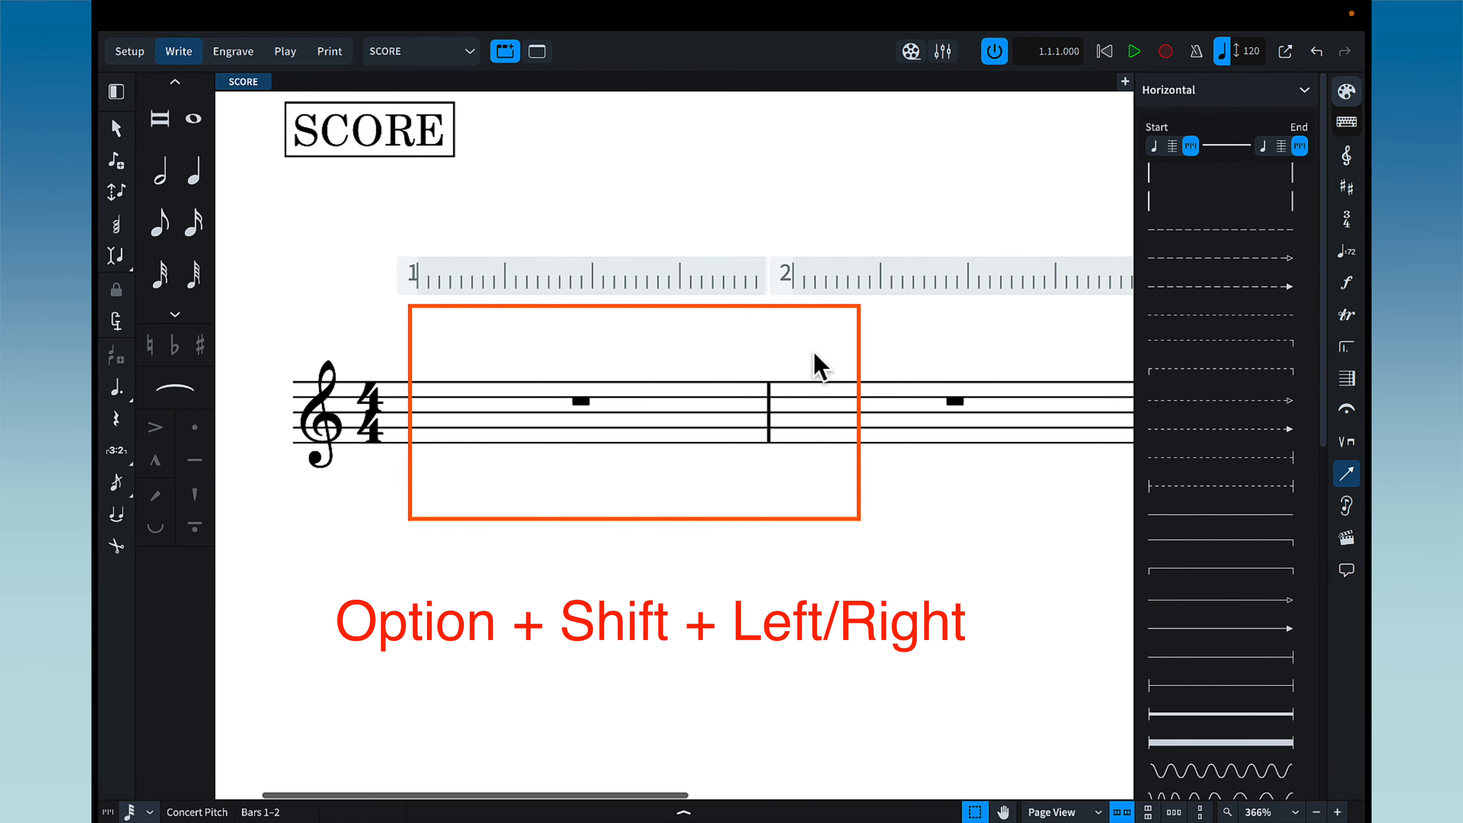
pyautogui.hotkey('shift', 'alt', 'Right')
# Shorten and lengthen the box in thirty-second-note increments, ending on the second beat of bar 2
pyautogui.hotkey('shift', 'alt', 'Left')
pyautogui.hotkey('shift', 'alt', 'Left')
pyautogui.hotkey('shift', 'alt', 'Left')
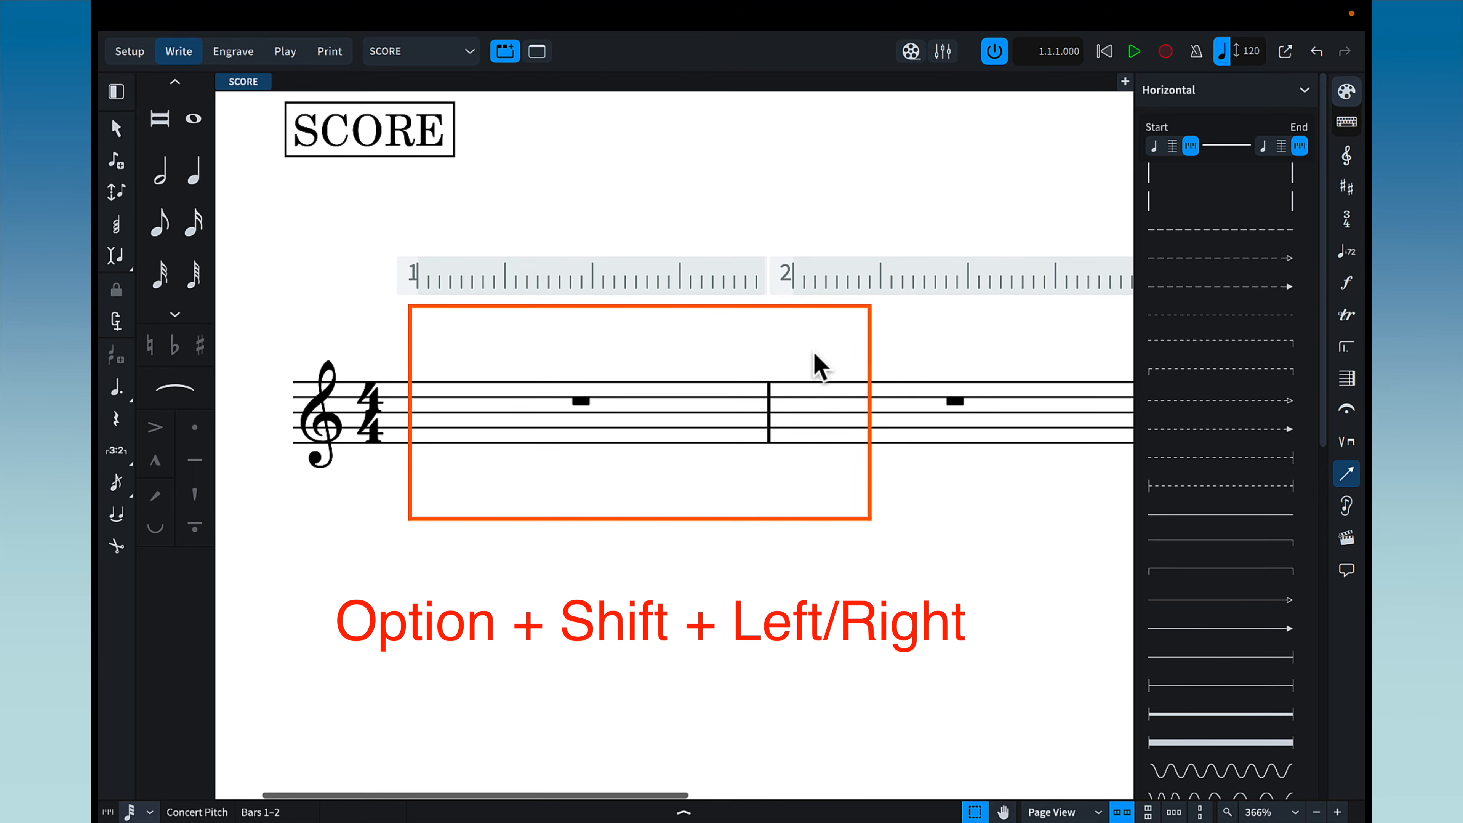
pyautogui.hotkey('shift', 'alt', 'Left')
pyautogui.hotkey('shift', 'alt', 'Left')
pyautogui.hotkey('shift', 'alt', 'Right')
pyautogui.hotkey('shift', 'alt', 'Right')
pyautogui.hotkey('shift', 'alt', 'Right')
pyautogui.hotkey('shift', 'alt', 'Right')
pyautogui.hotkey('shift', 'alt', 'Right')
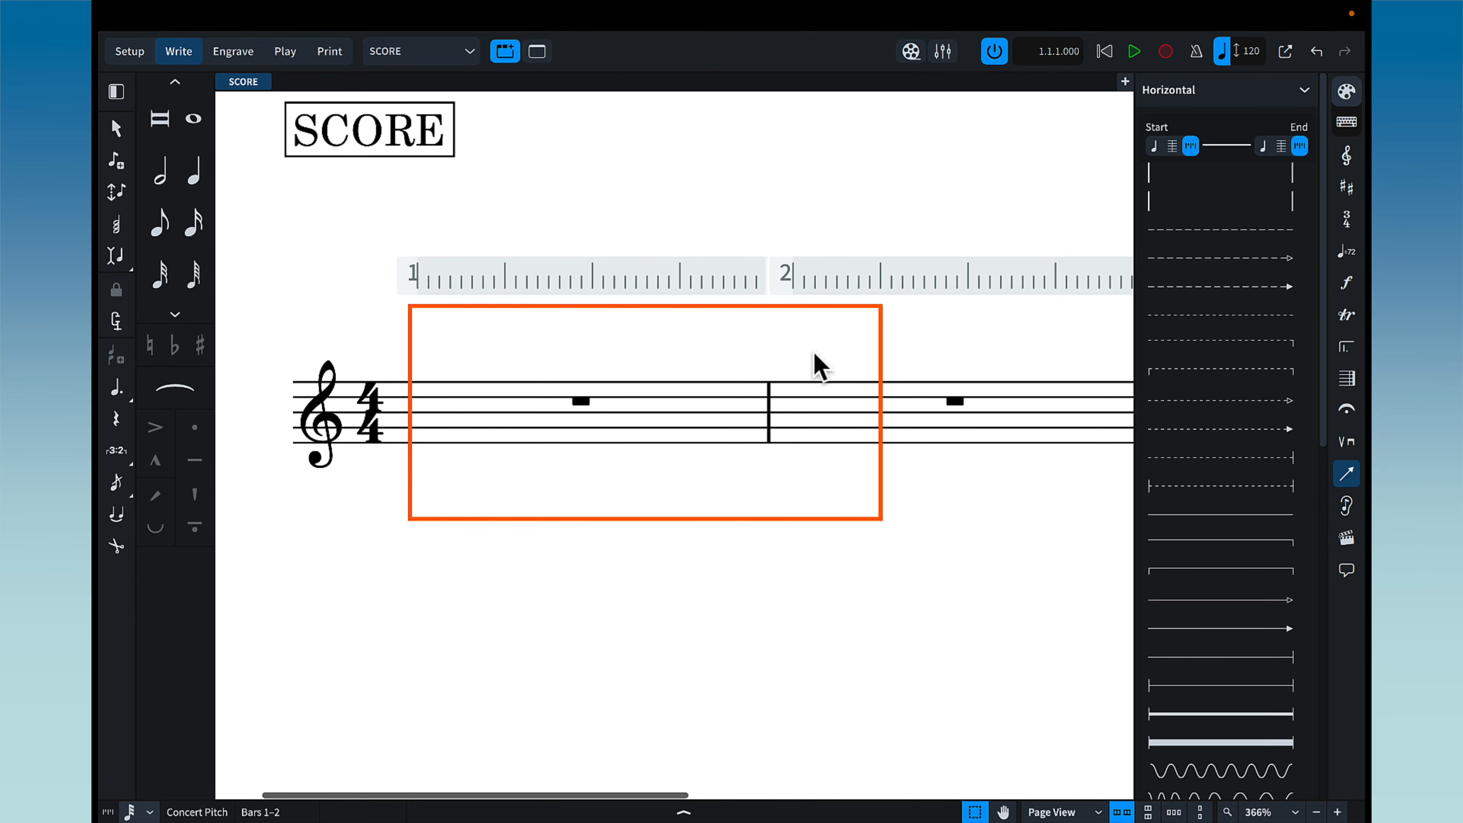
# Shorten the box back to the end of bar 1
pyautogui.hotkey('shift', 'alt', 'Left')
pyautogui.hotkey('shift', 'alt', 'Left')
pyautogui.hotkey('shift', 'alt', 'Left')
pyautogui.hotkey('shift', 'alt', 'Left')
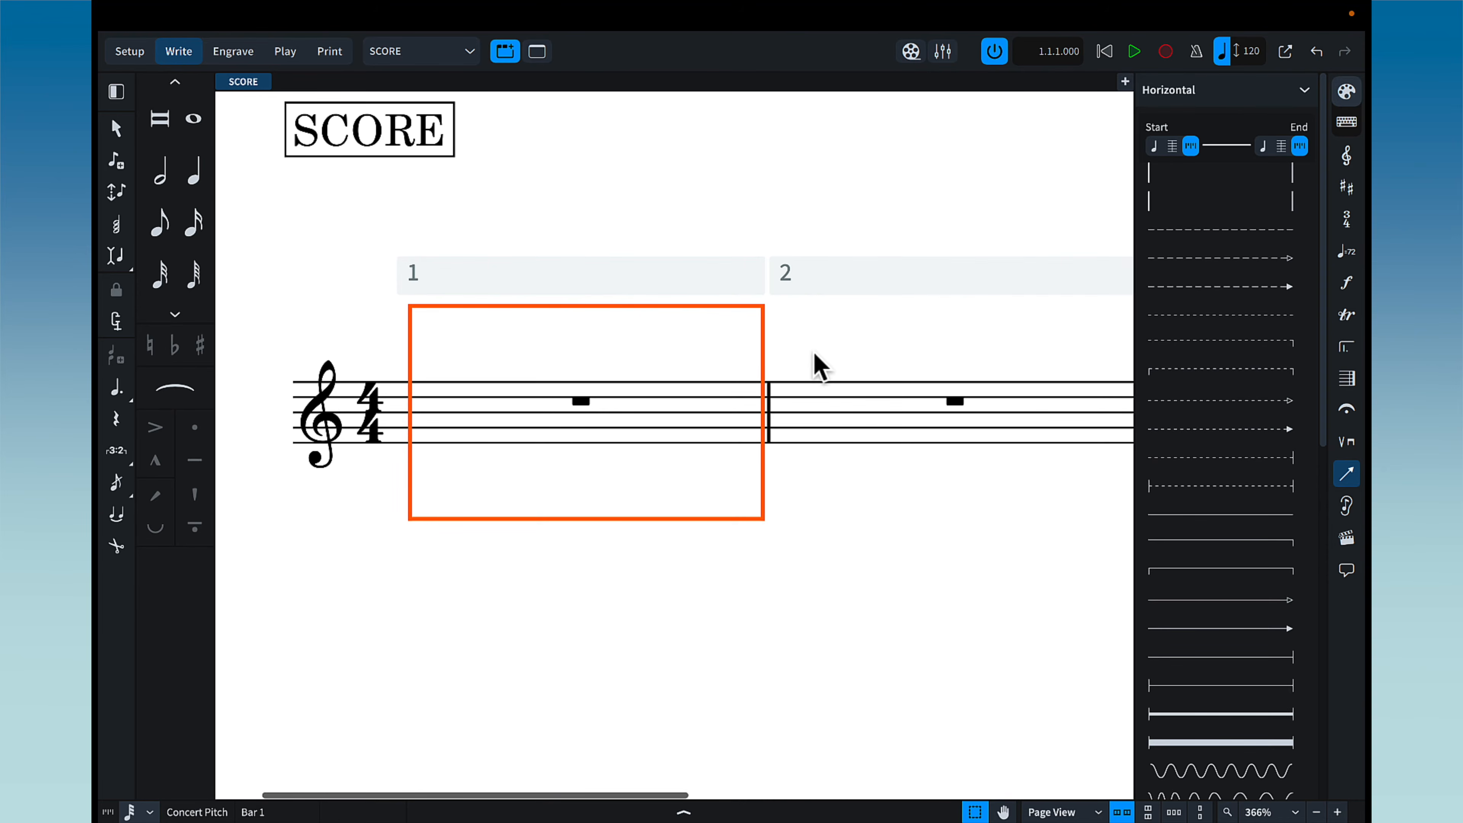
# Check the one-bar box in the PART layout and return to the SCORE layout
pyautogui.click(397, 51)
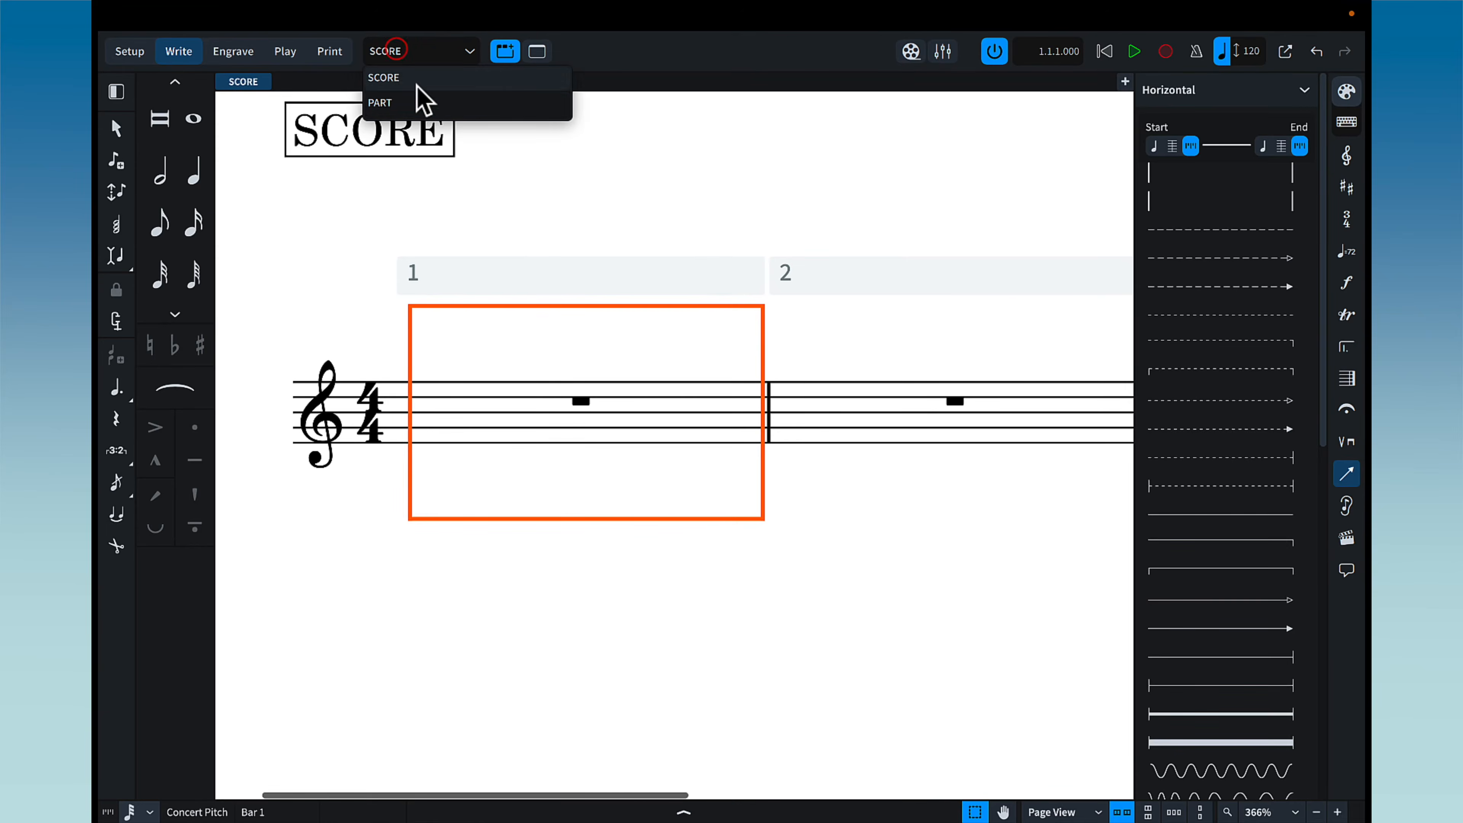
pyautogui.click(430, 113)
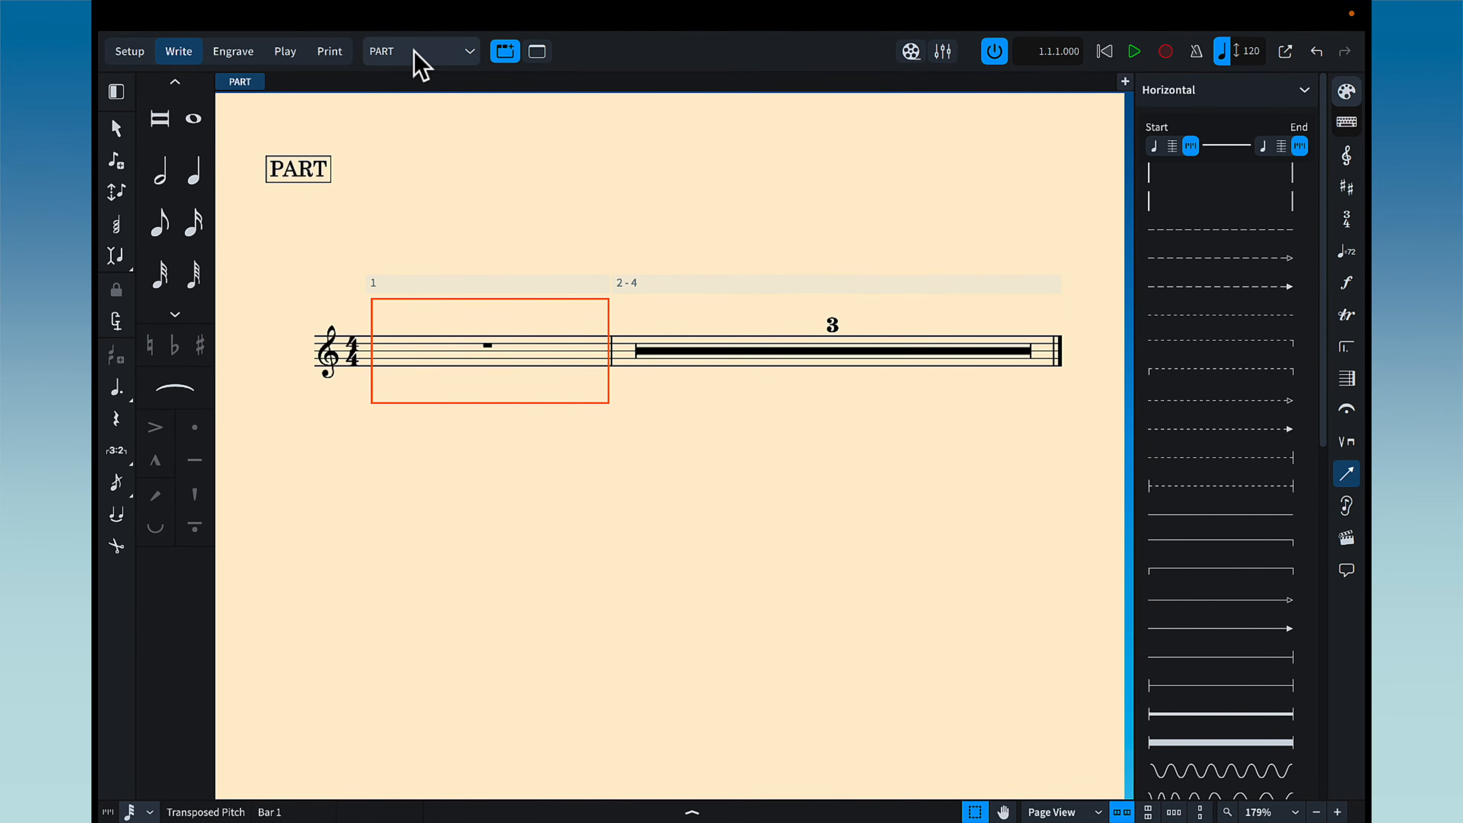
pyautogui.click(421, 63)
pyautogui.click(419, 79)
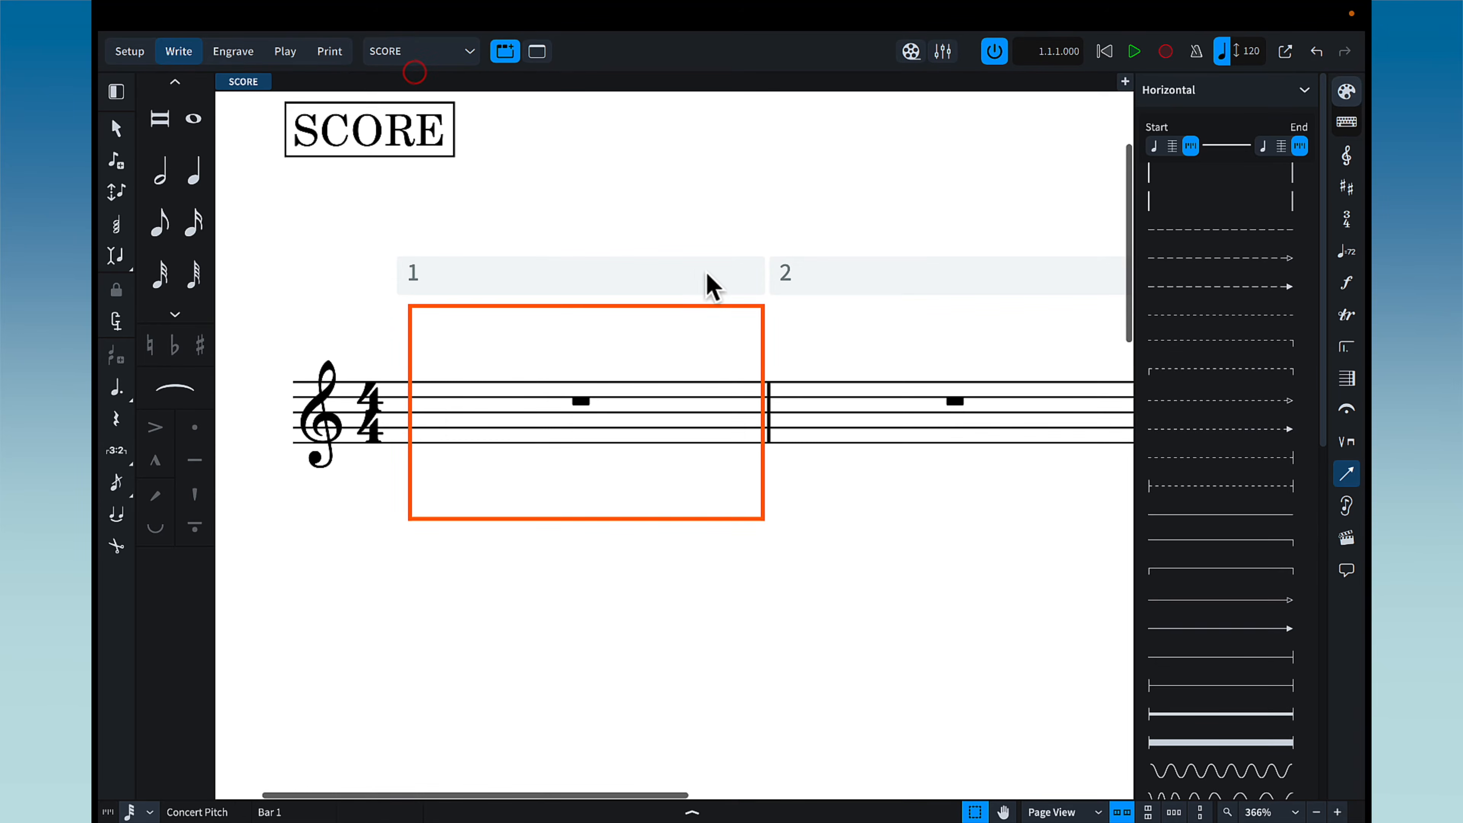
# Lengthen both lines of the box to a thirty-second note past the second beat of bar 2
pyautogui.hotkey('shift', 'Right')
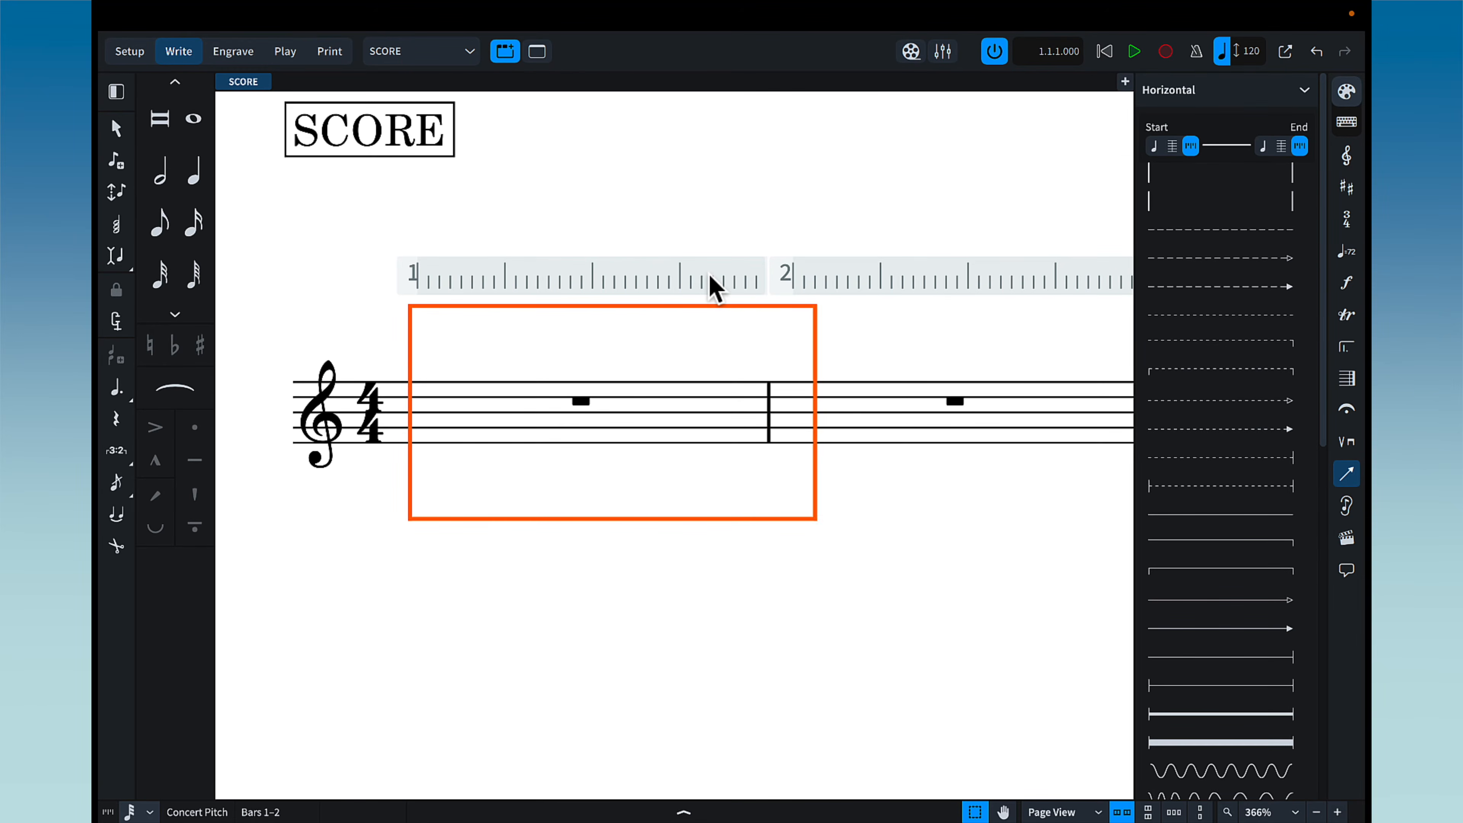
pyautogui.hotkey('shift', 'Right')
pyautogui.hotkey('shift', 'Right')
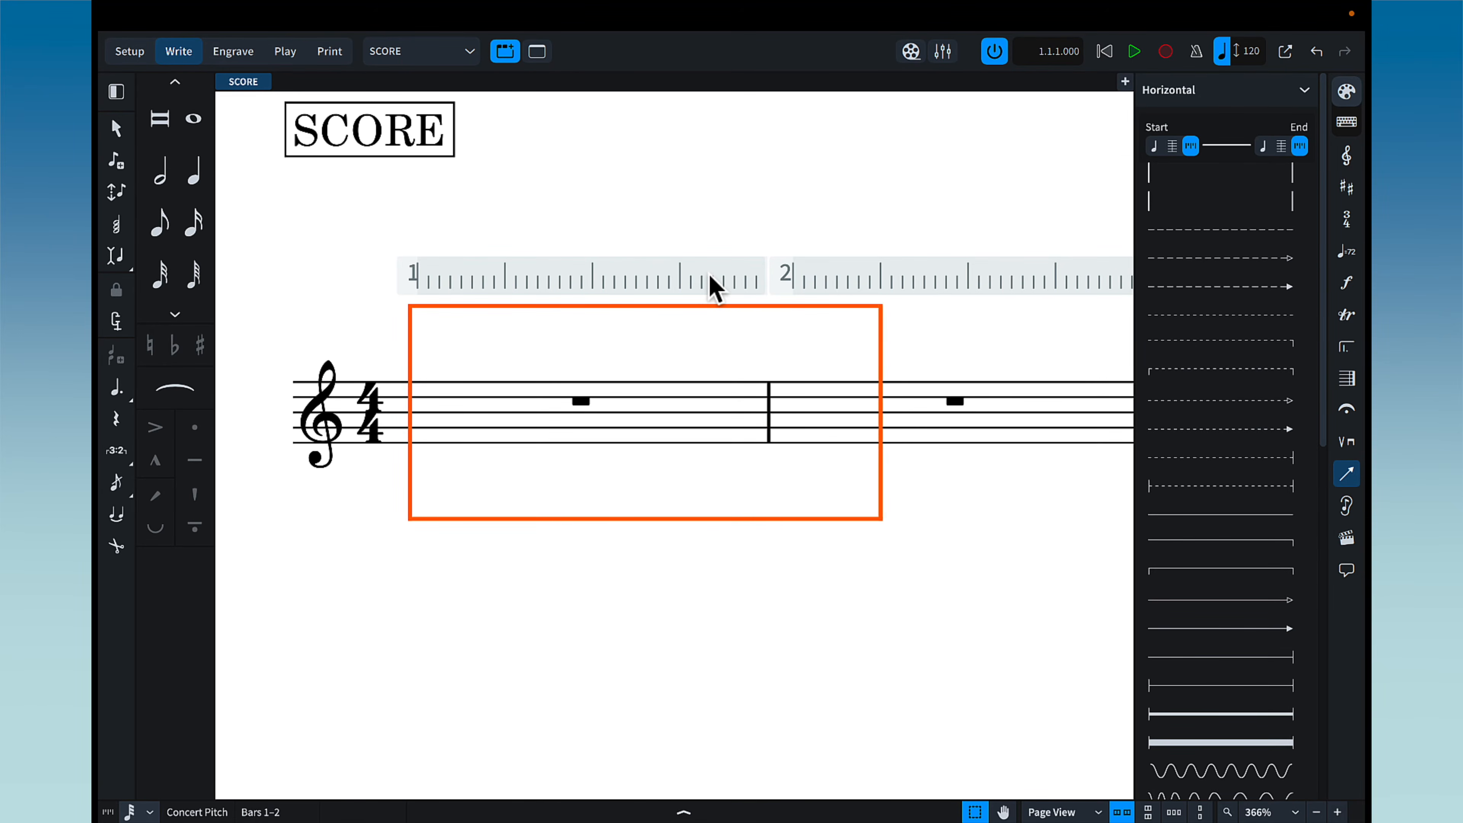
pyautogui.hotkey('shift', 'Left')
pyautogui.hotkey('shift', 'Left')
pyautogui.hotkey('shift', 'Right')
pyautogui.hotkey('shift', 'Right')
pyautogui.hotkey('shift', 'Right')
pyautogui.hotkey('shift', 'Right')
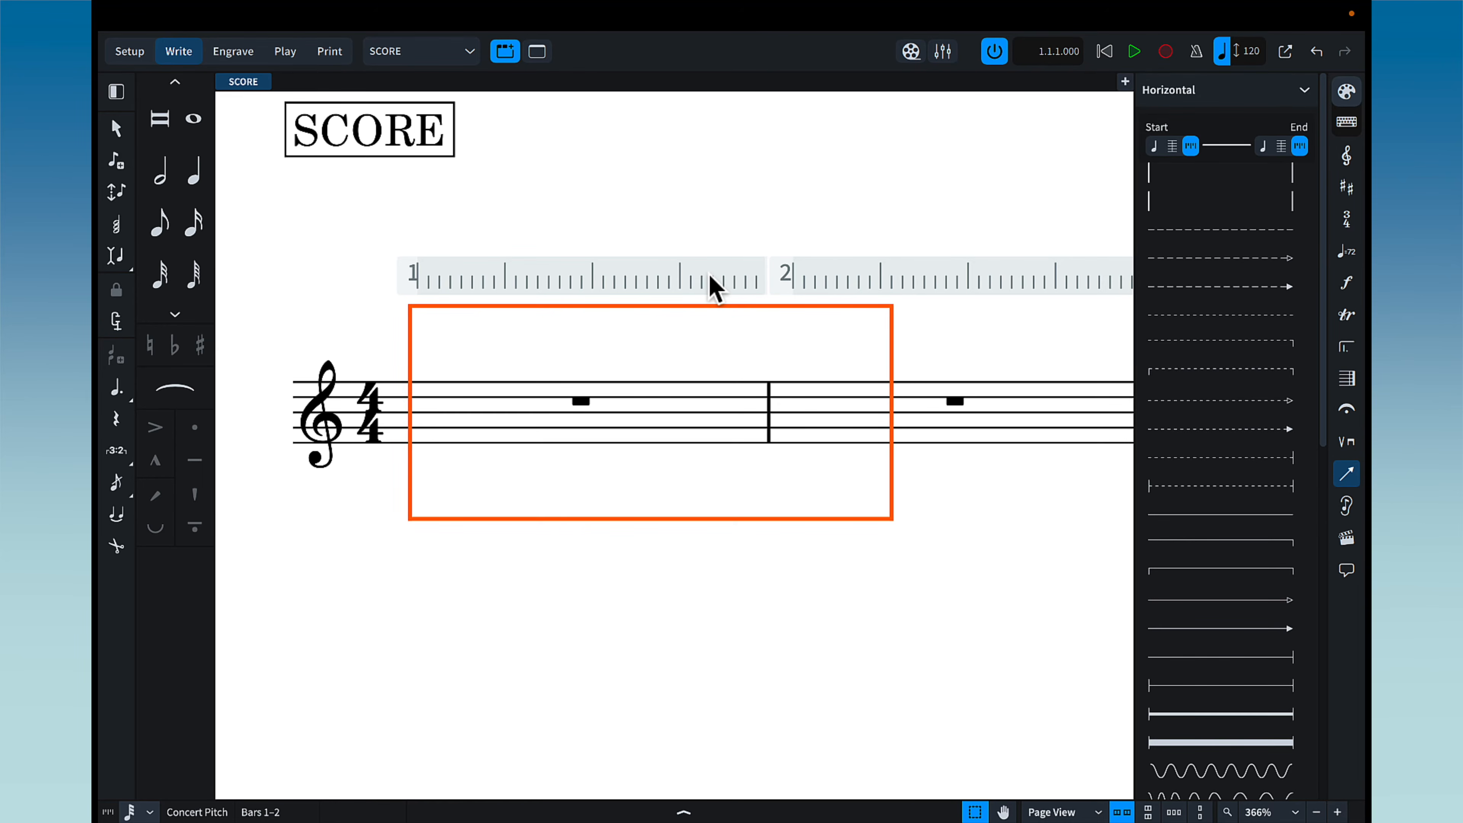
# Check how the box crossing into bar 2 affects the multi-bar rest in the PART layout, and return to SCORE
pyautogui.click(450, 53)
pyautogui.click(404, 103)
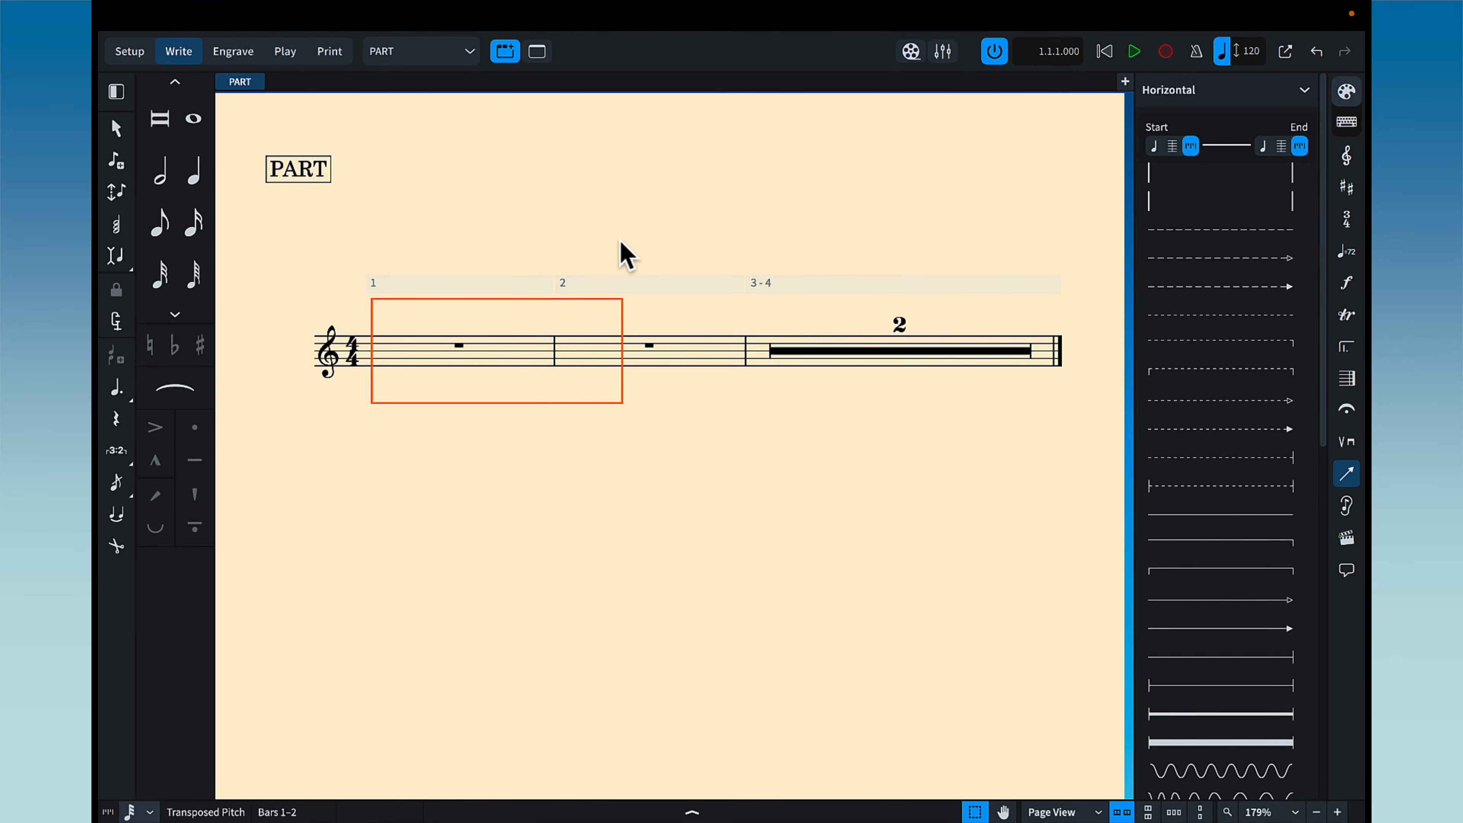
pyautogui.click(452, 52)
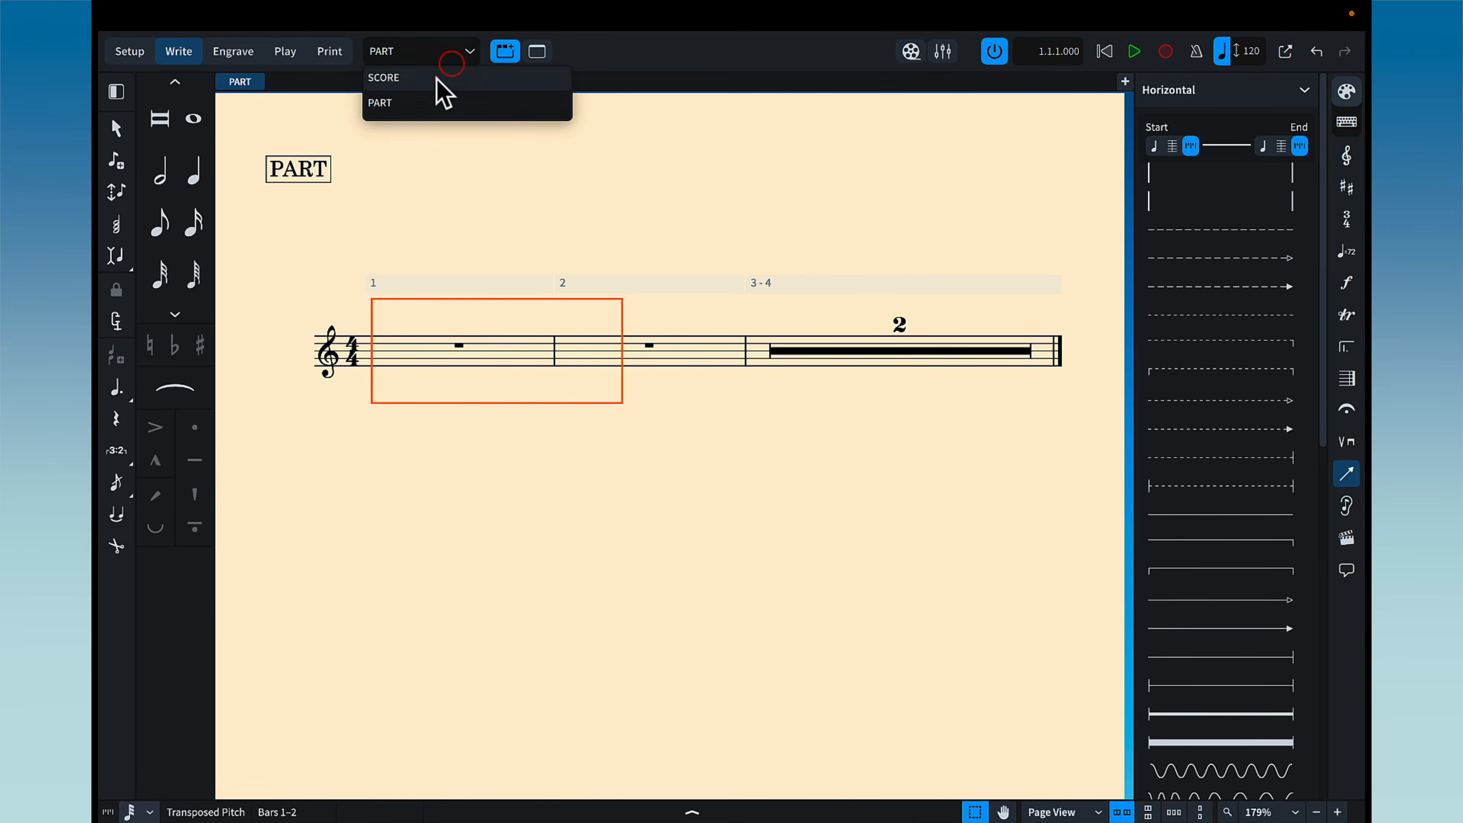
pyautogui.click(435, 79)
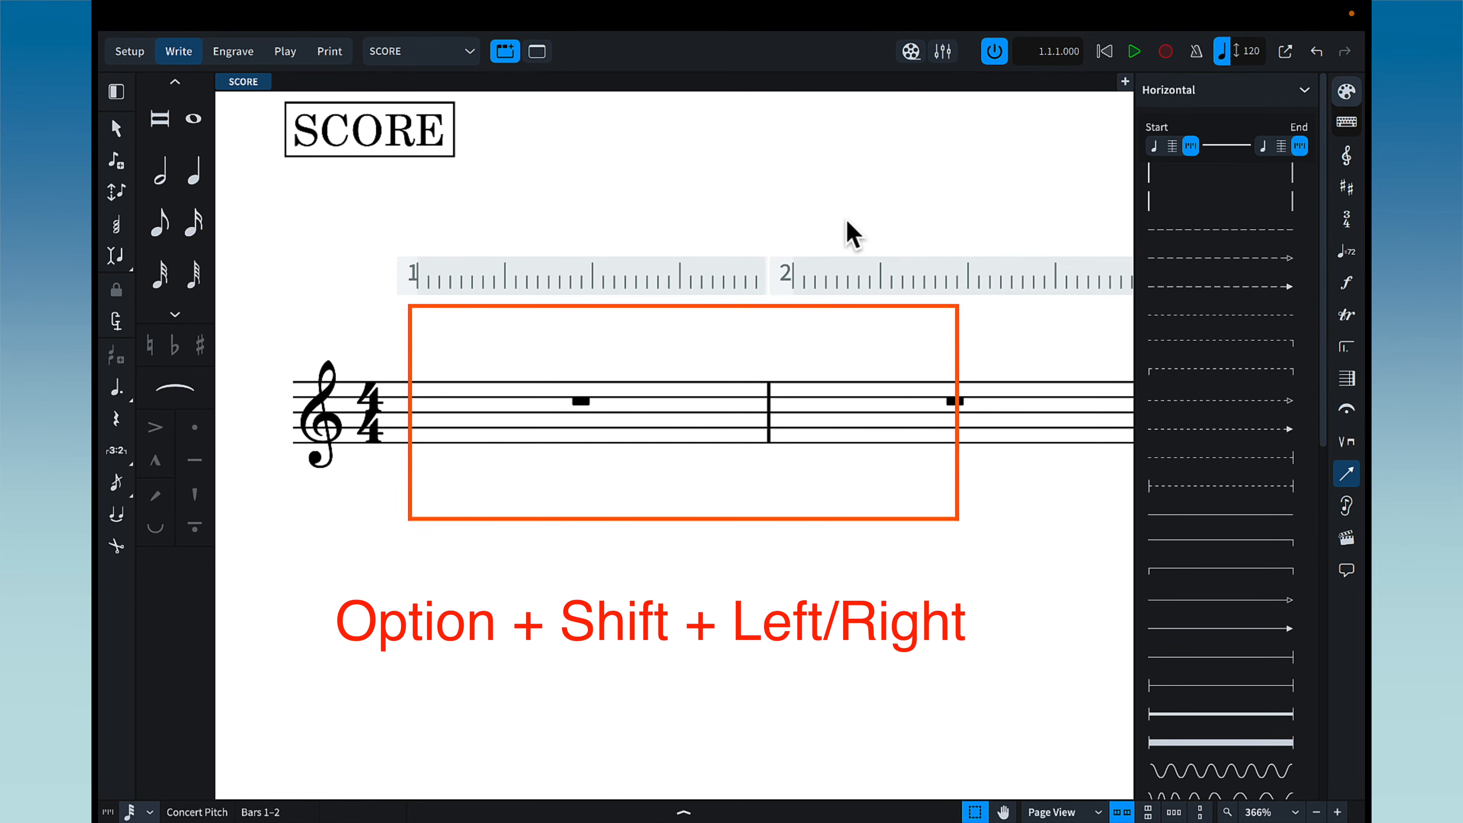
# Review how the box extended to the third beat of bar 2 appears in the PART layout
pyautogui.click(423, 53)
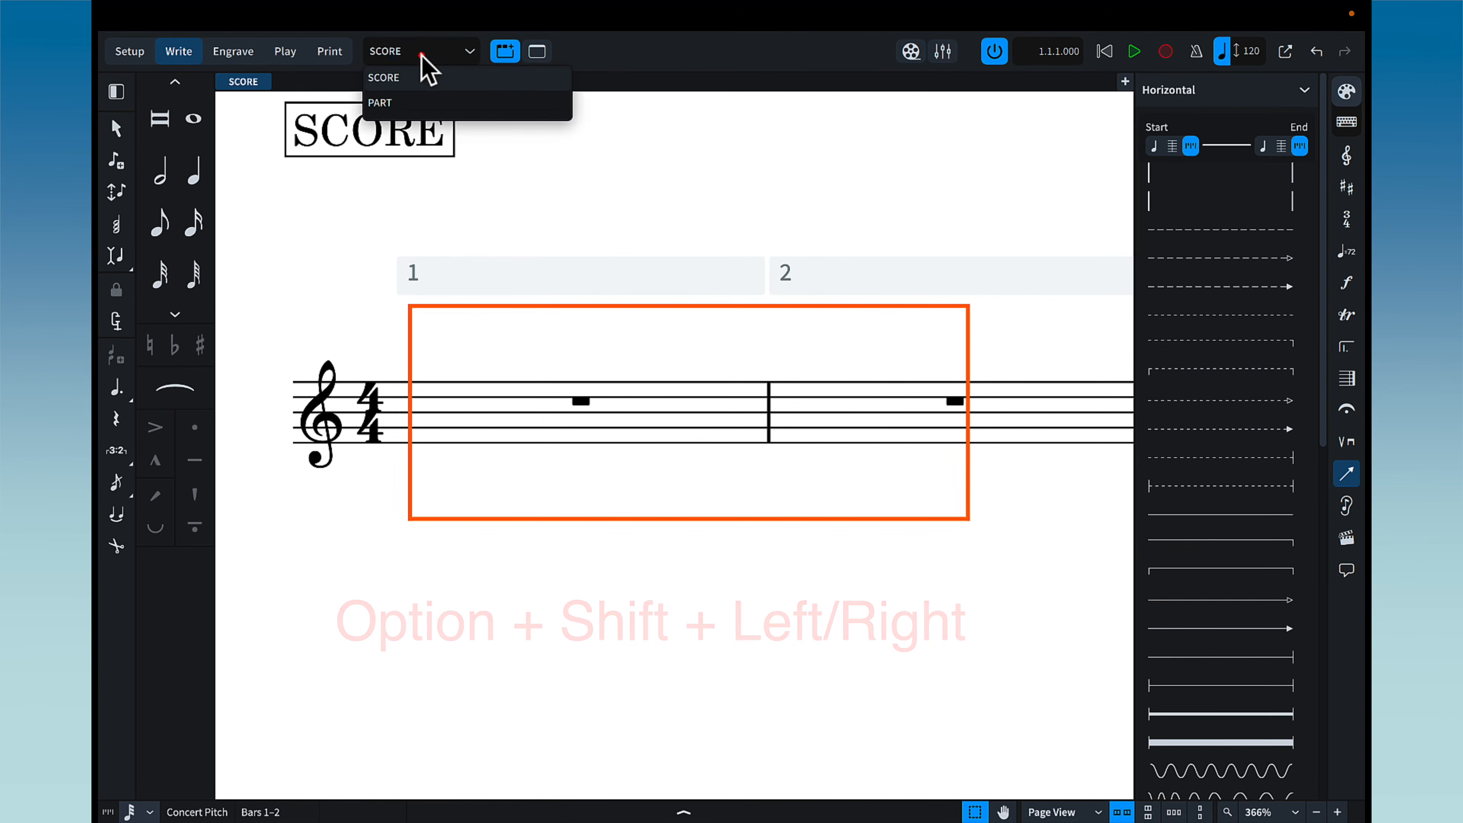
pyautogui.click(441, 103)
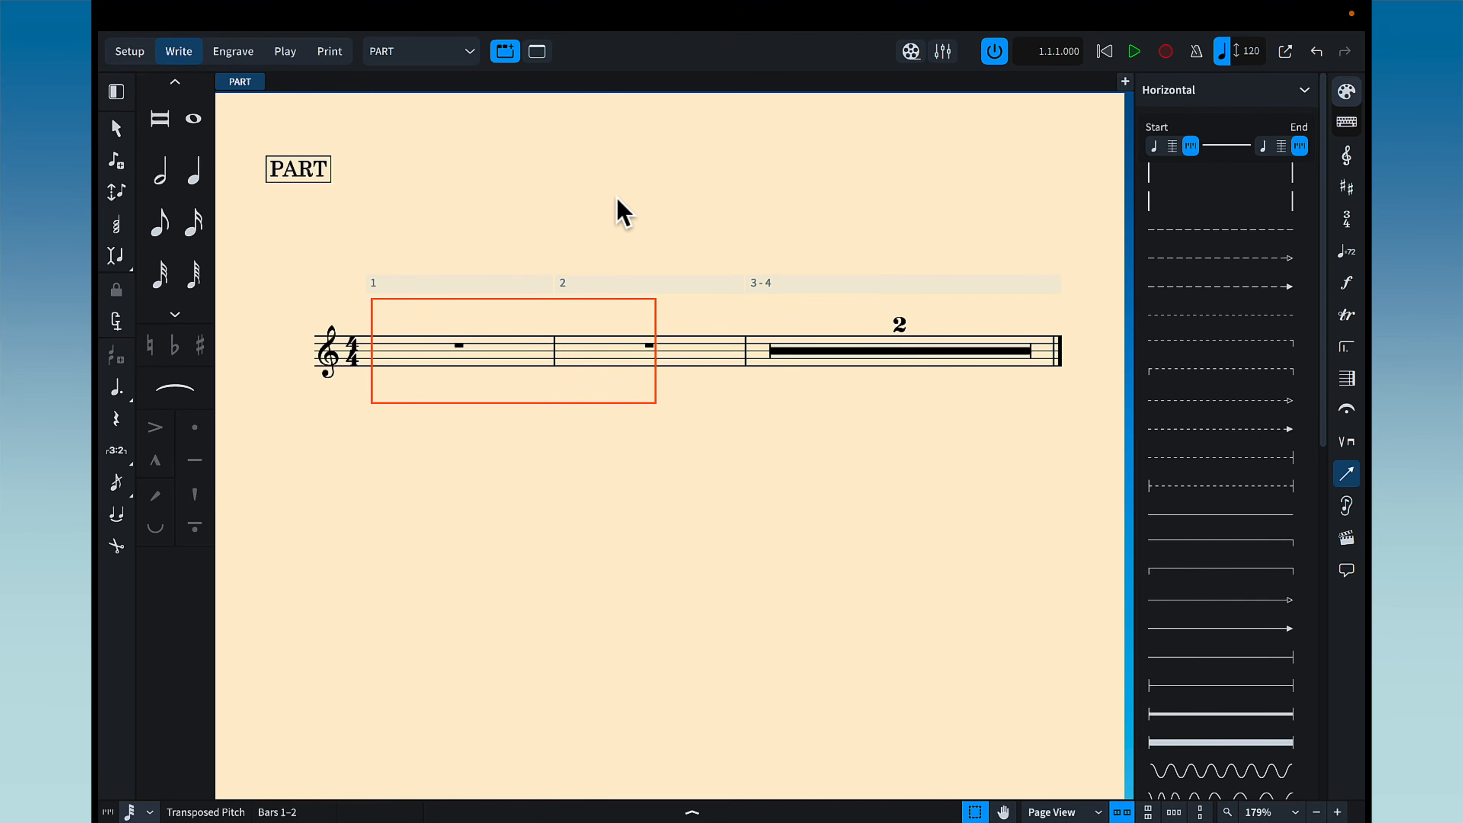
pyautogui.press('w')
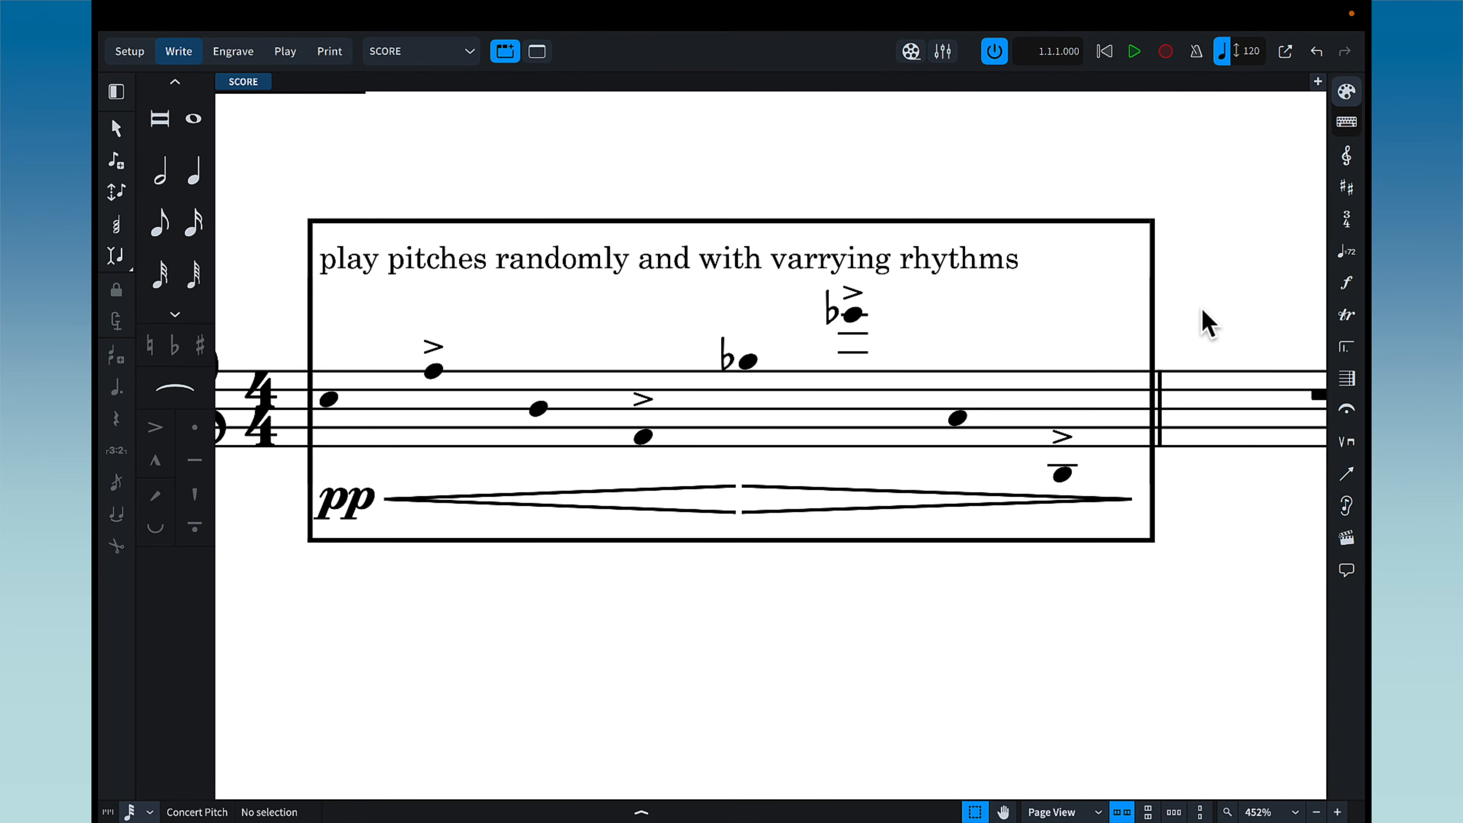
# Create a new horizontal line named ALEATORIC CONTINUATION LINE with the body style Solid line body (thicker)
pyautogui.hscroll(15, 1023, 286)
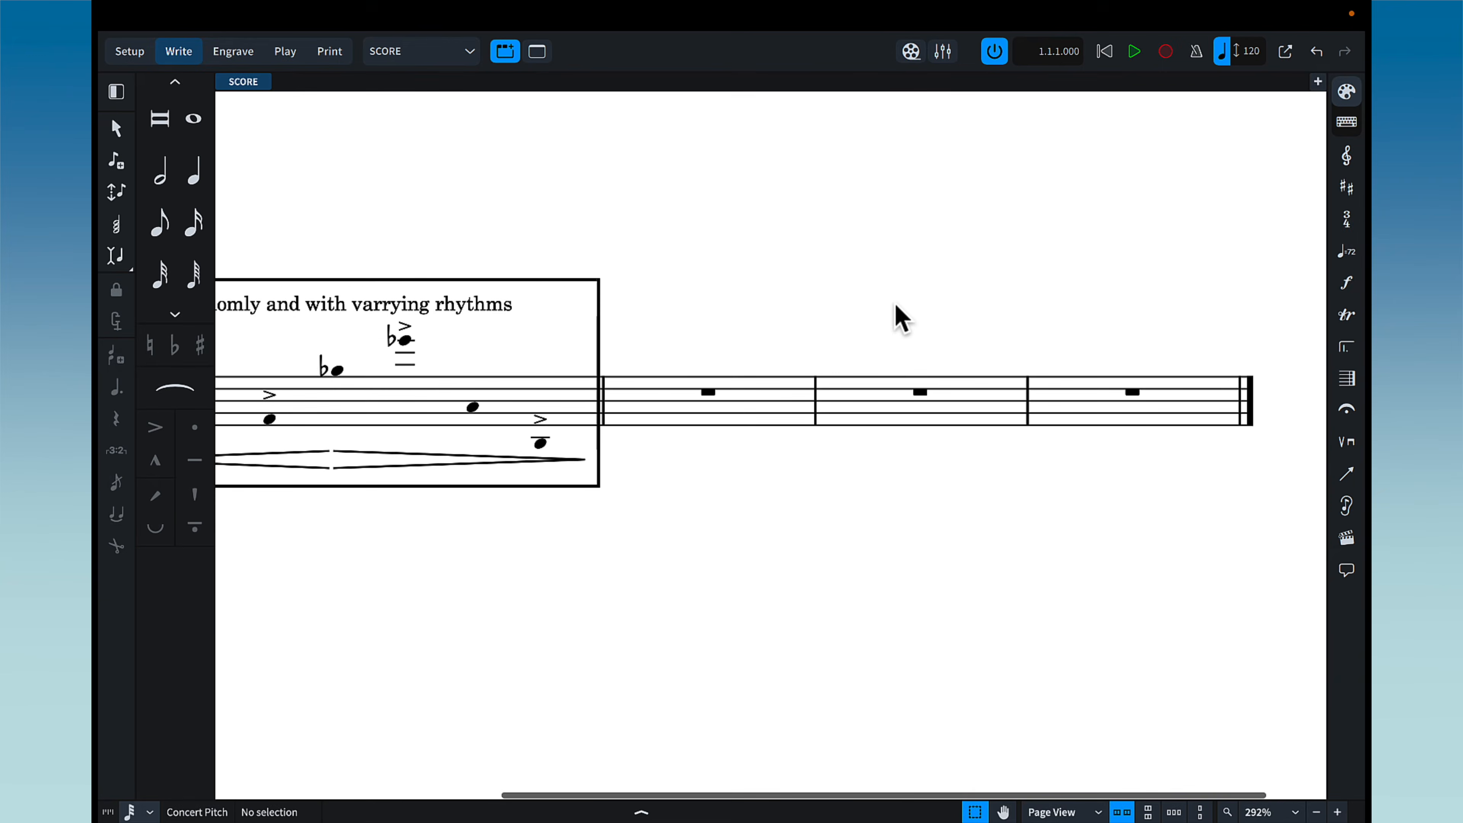
pyautogui.click(1347, 475)
pyautogui.scroll(-5, 1244, 496)
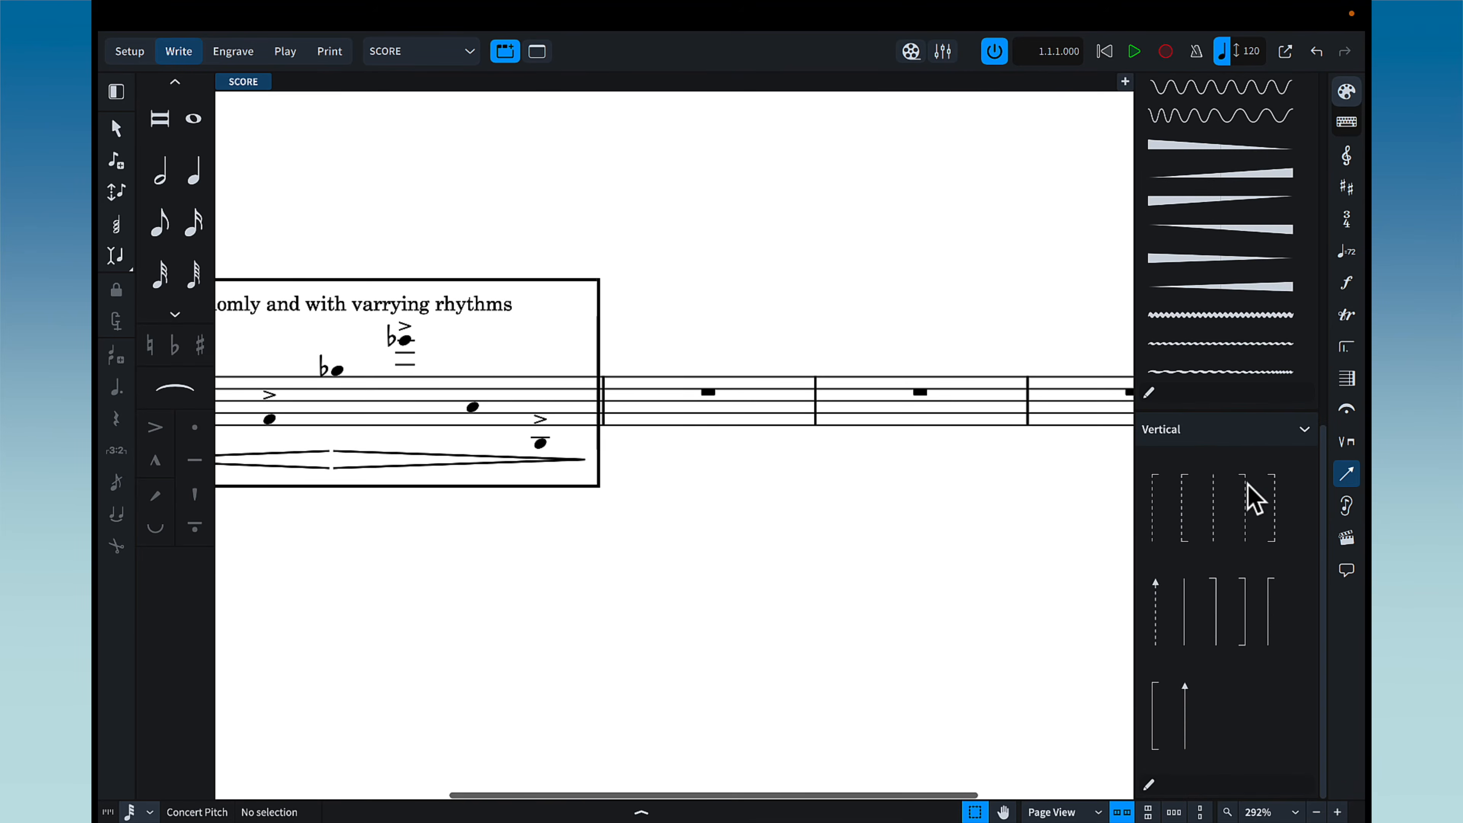
pyautogui.click(1149, 392)
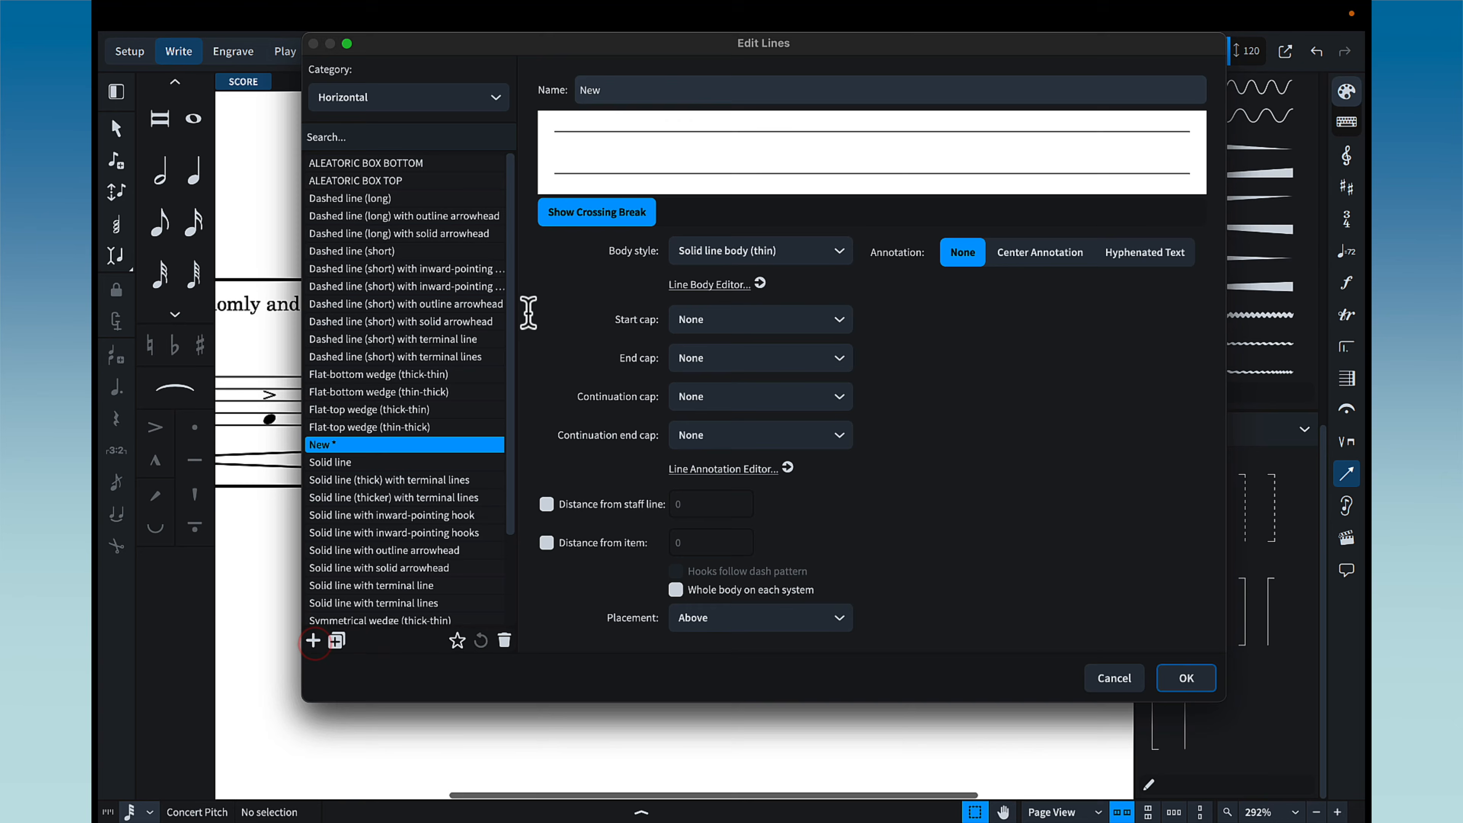
pyautogui.doubleClick(670, 89)
pyautogui.write('ALEATORIC CONTINUATION LINE')
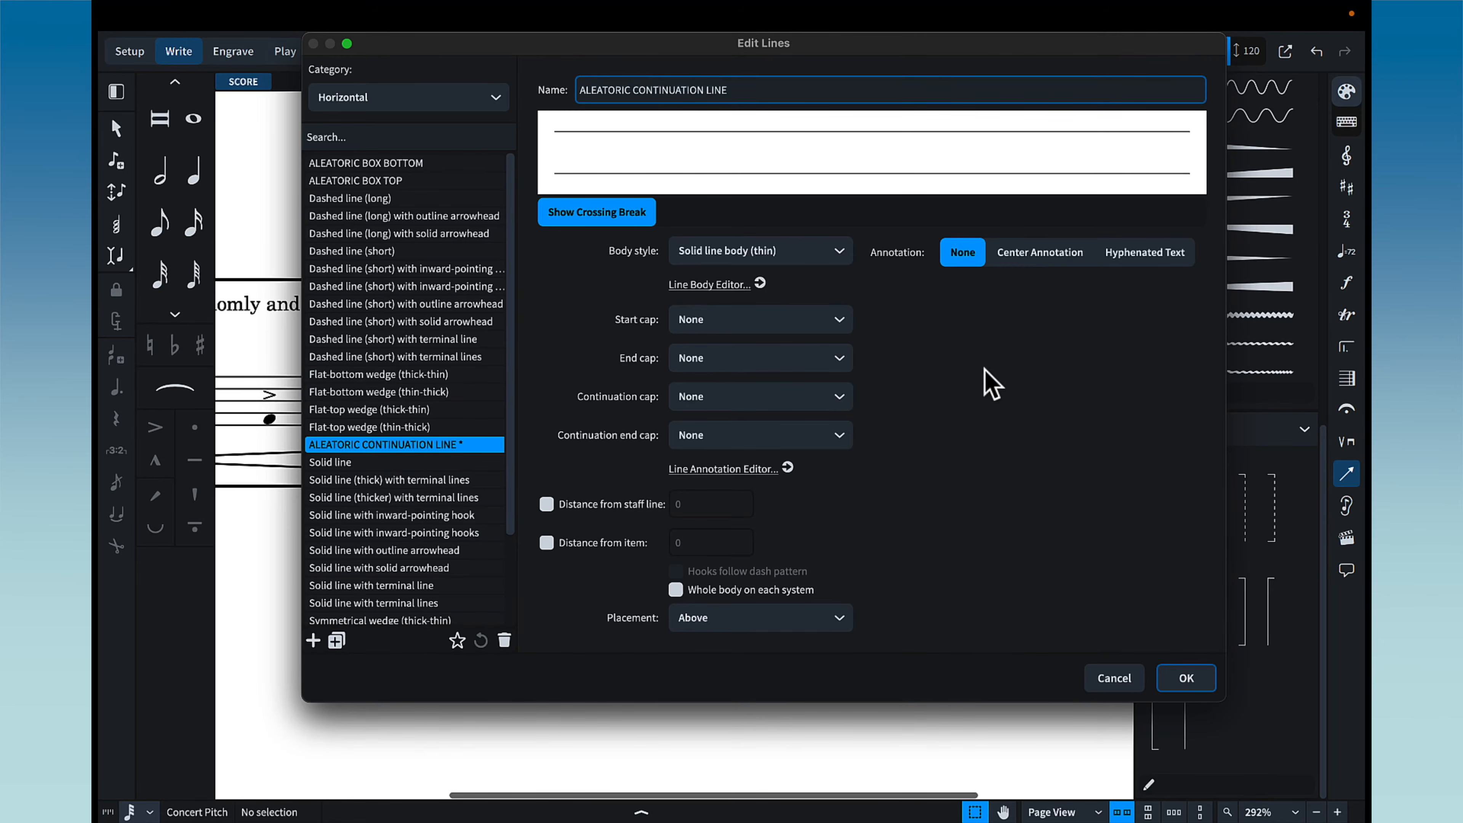
pyautogui.click(840, 250)
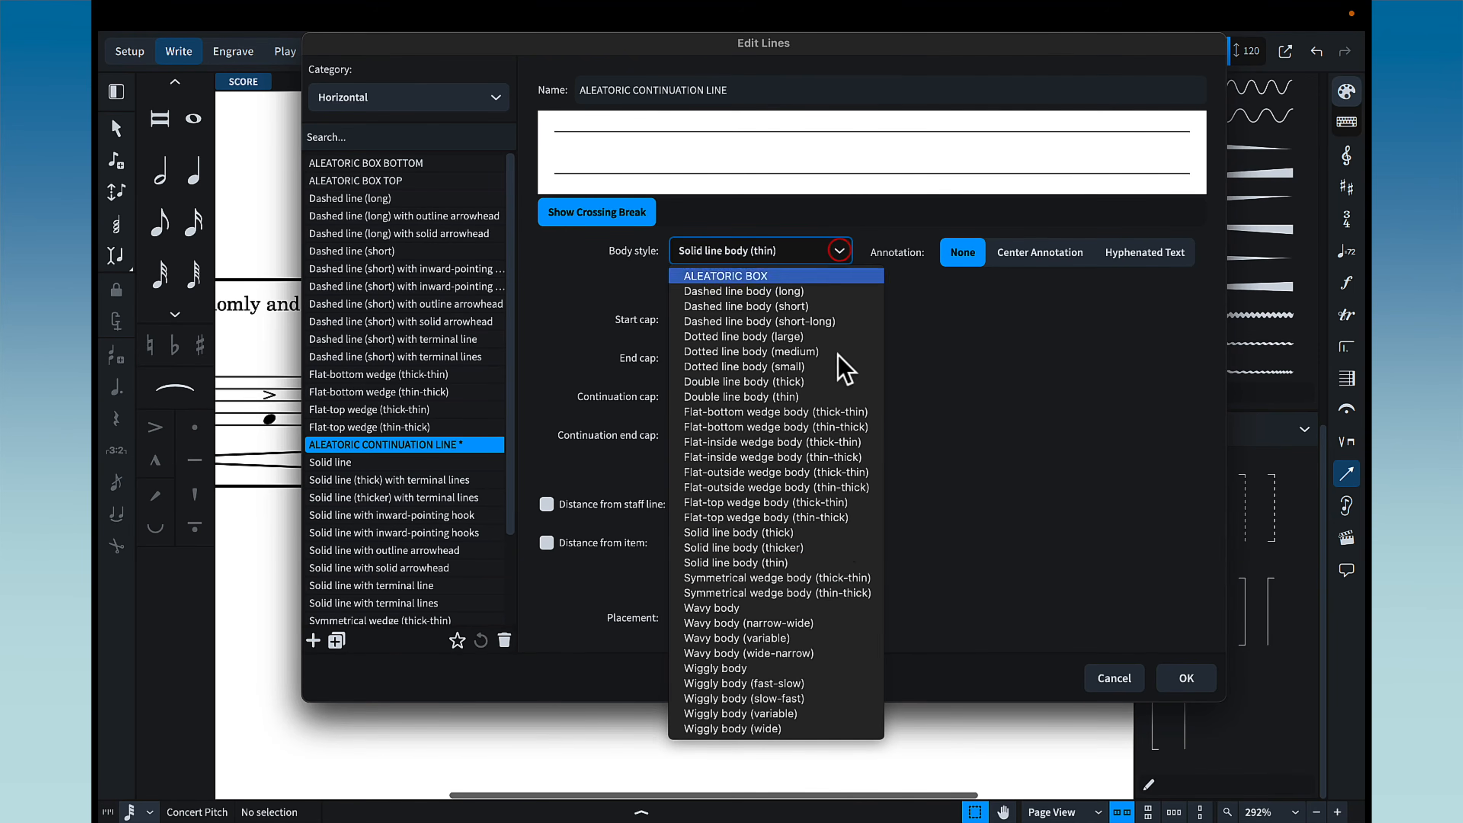
pyautogui.click(839, 548)
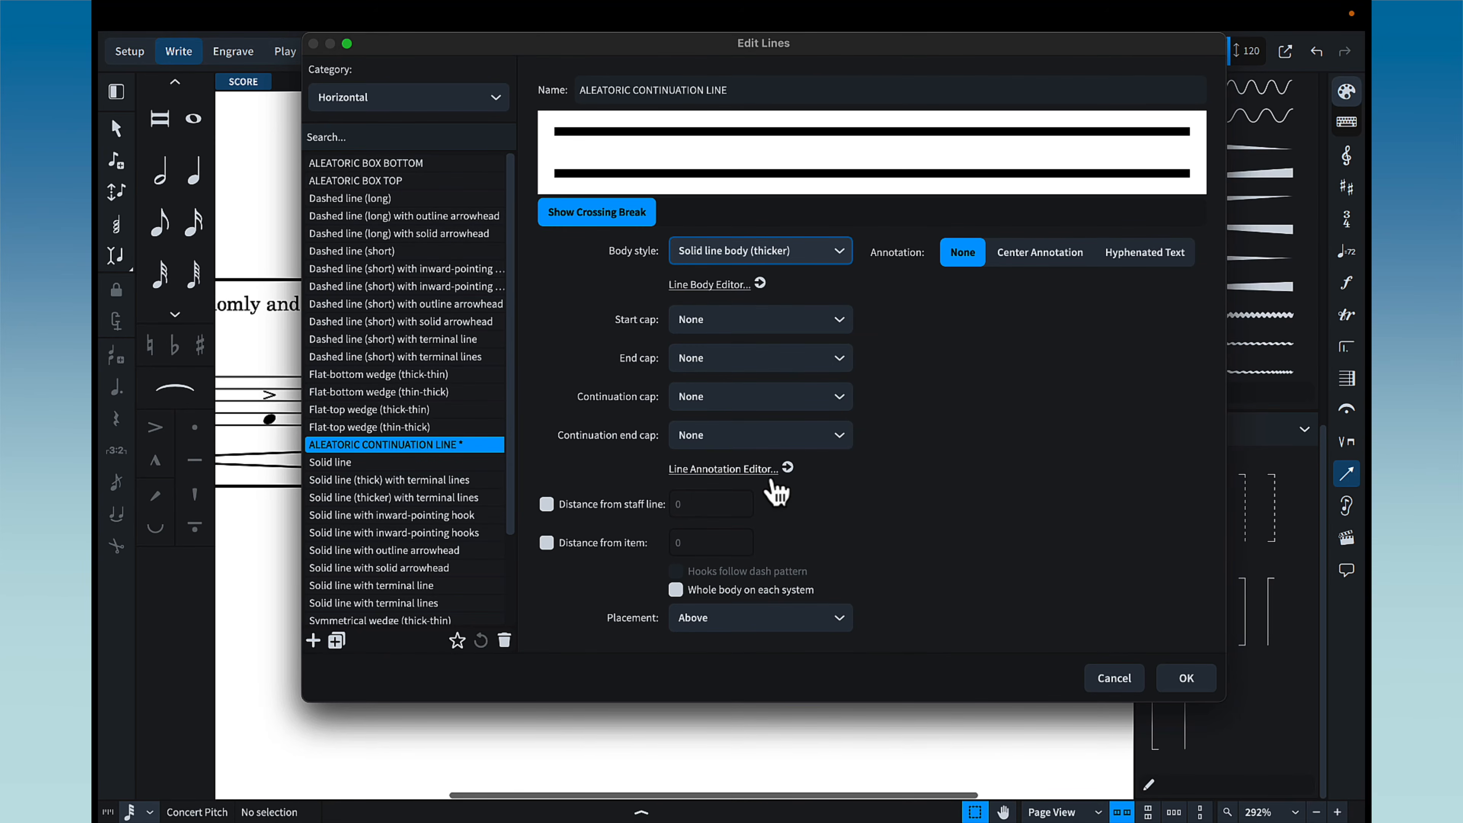
# Create a new line annotation in the Terminal Line category named ALEATORIC TERMINAL LINE
pyautogui.click(743, 469)
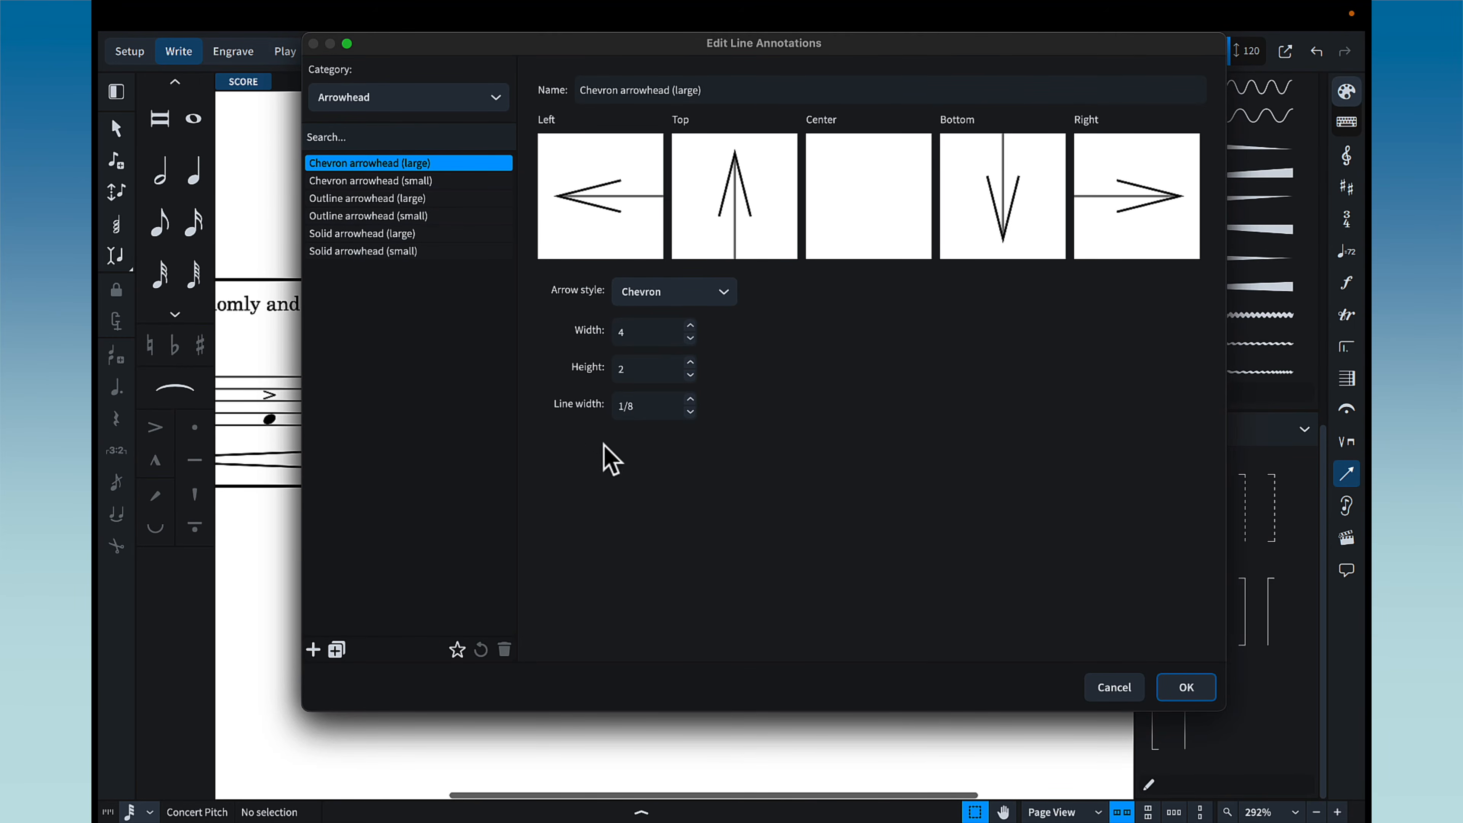
pyautogui.click(397, 97)
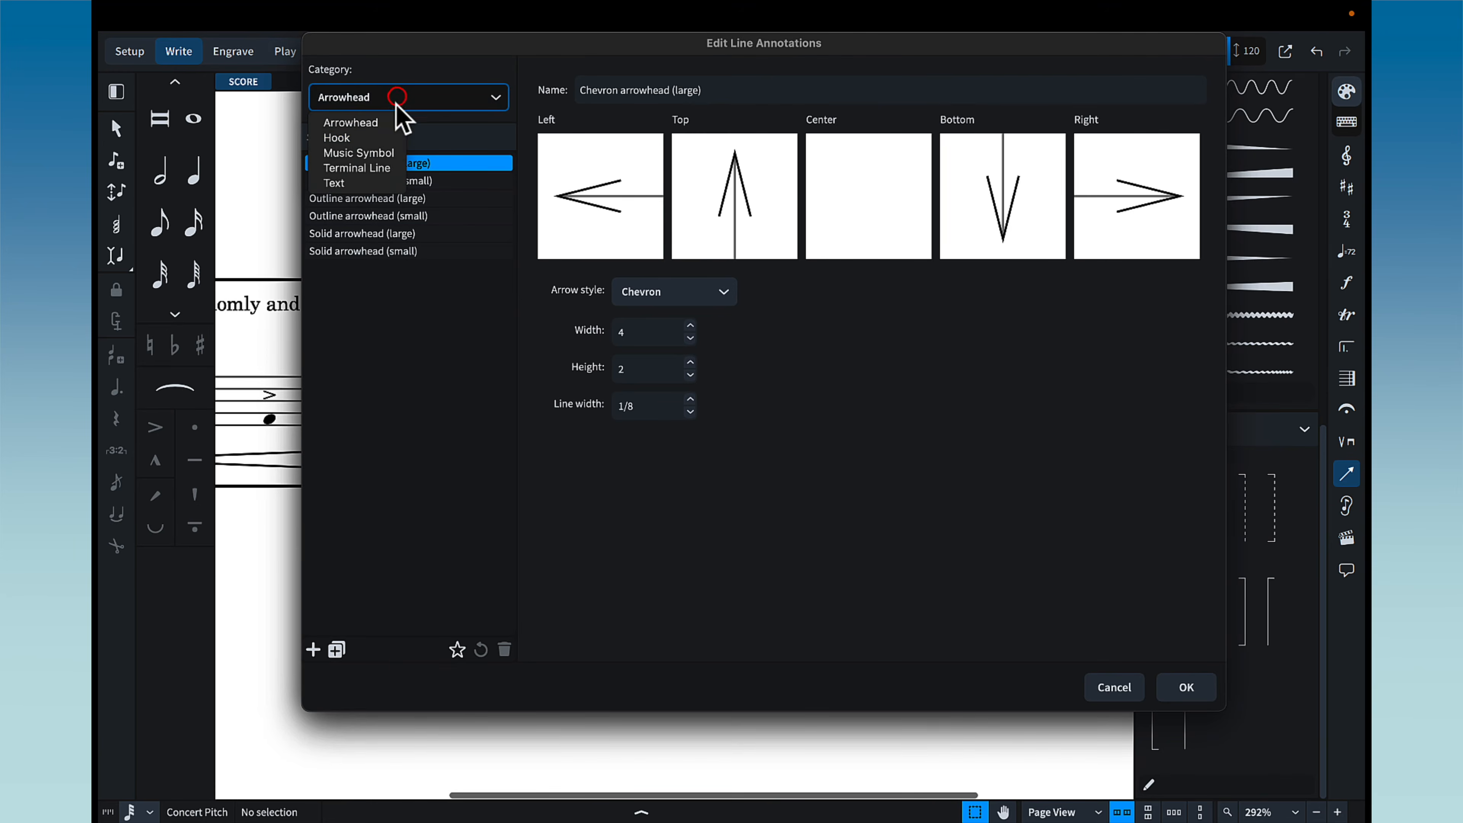
pyautogui.click(389, 167)
pyautogui.click(312, 650)
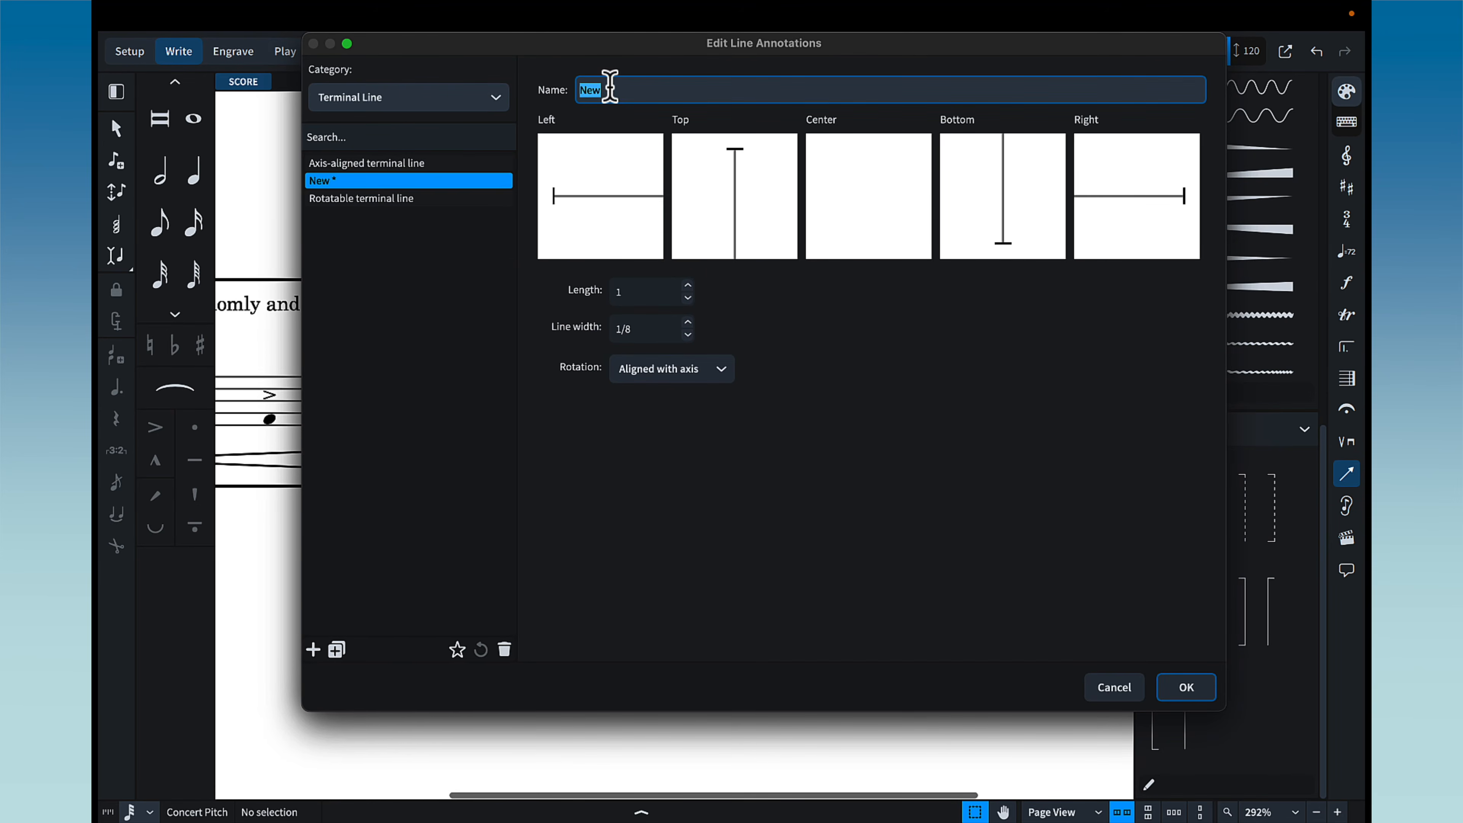
pyautogui.write('ALEATORIC TERMINAL LINE')
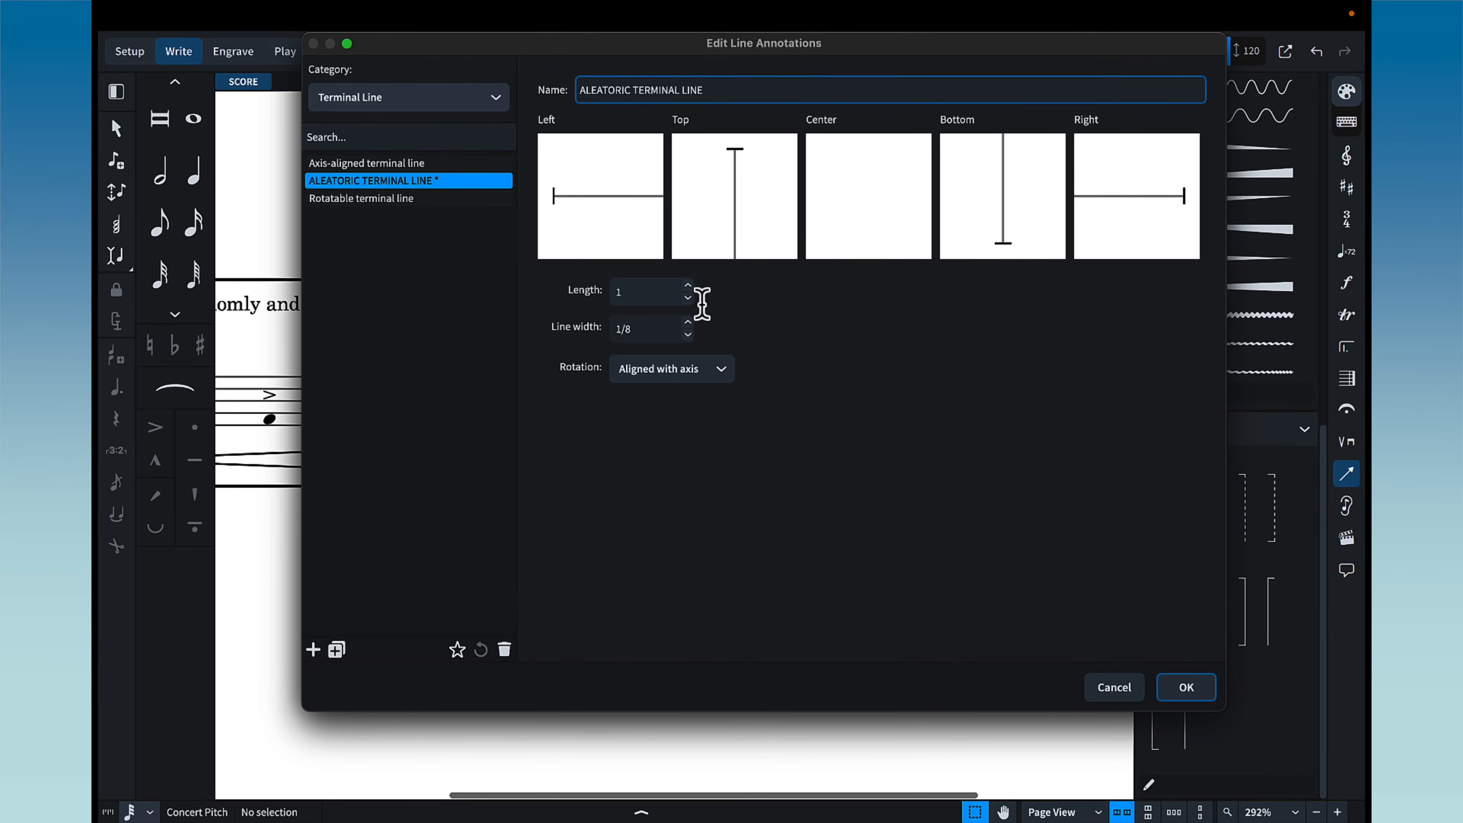
# Set the terminal line's length to 3 and its line width to 5/8, and save the annotation
pyautogui.click(662, 291)
pyautogui.write('3')
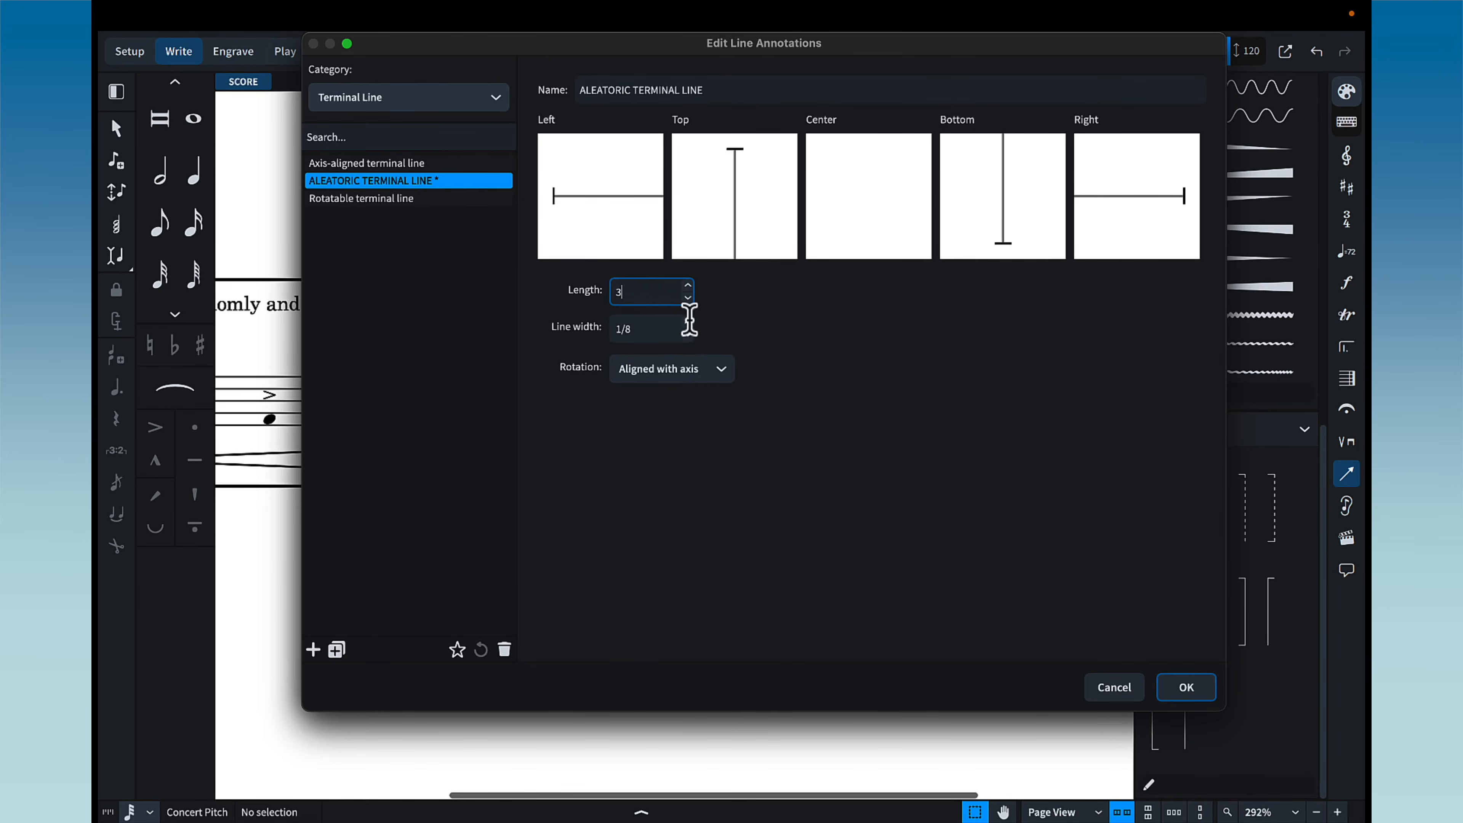
pyautogui.click(687, 319)
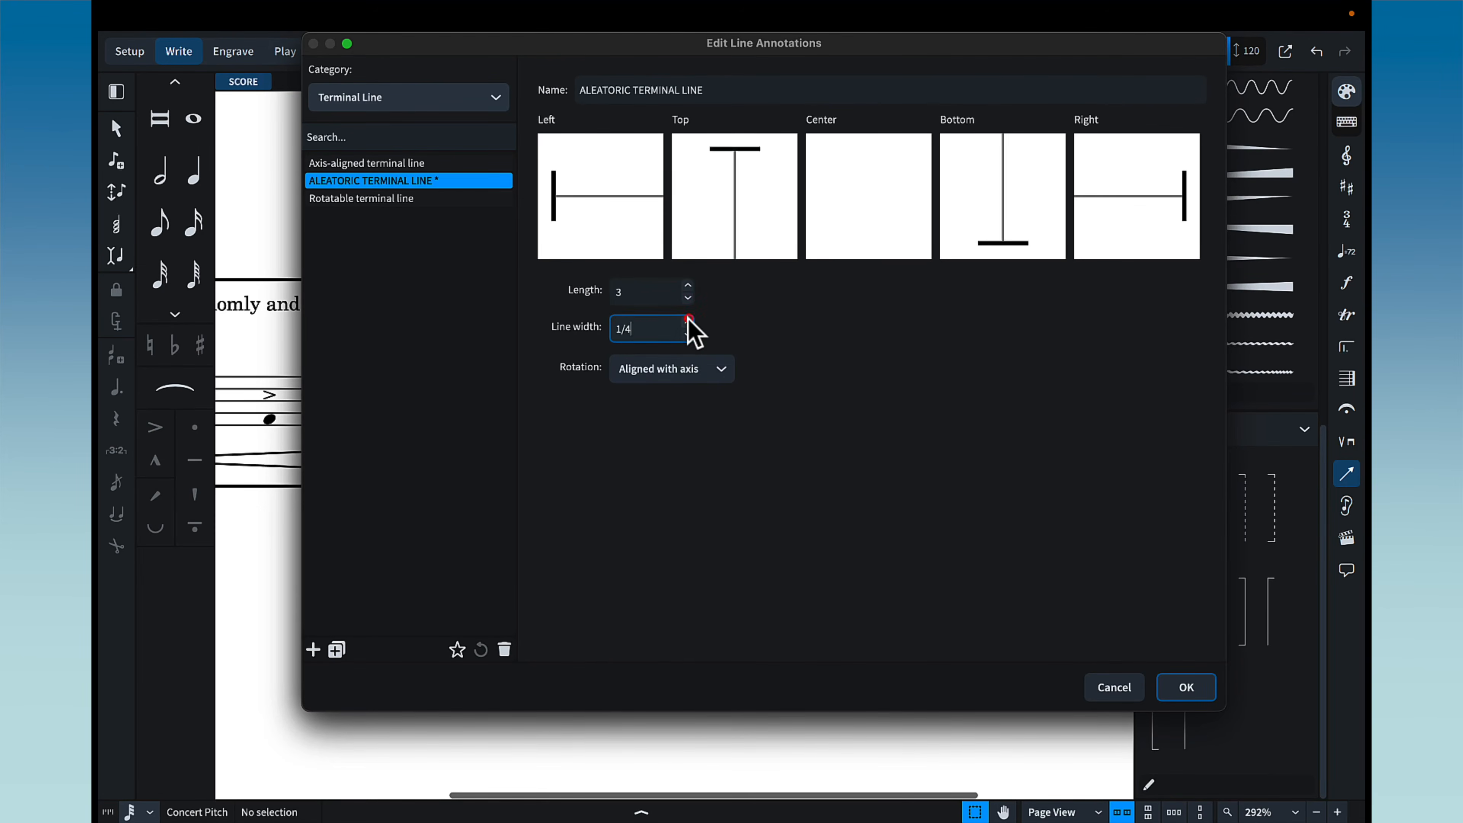
pyautogui.click(688, 319)
pyautogui.click(688, 319)
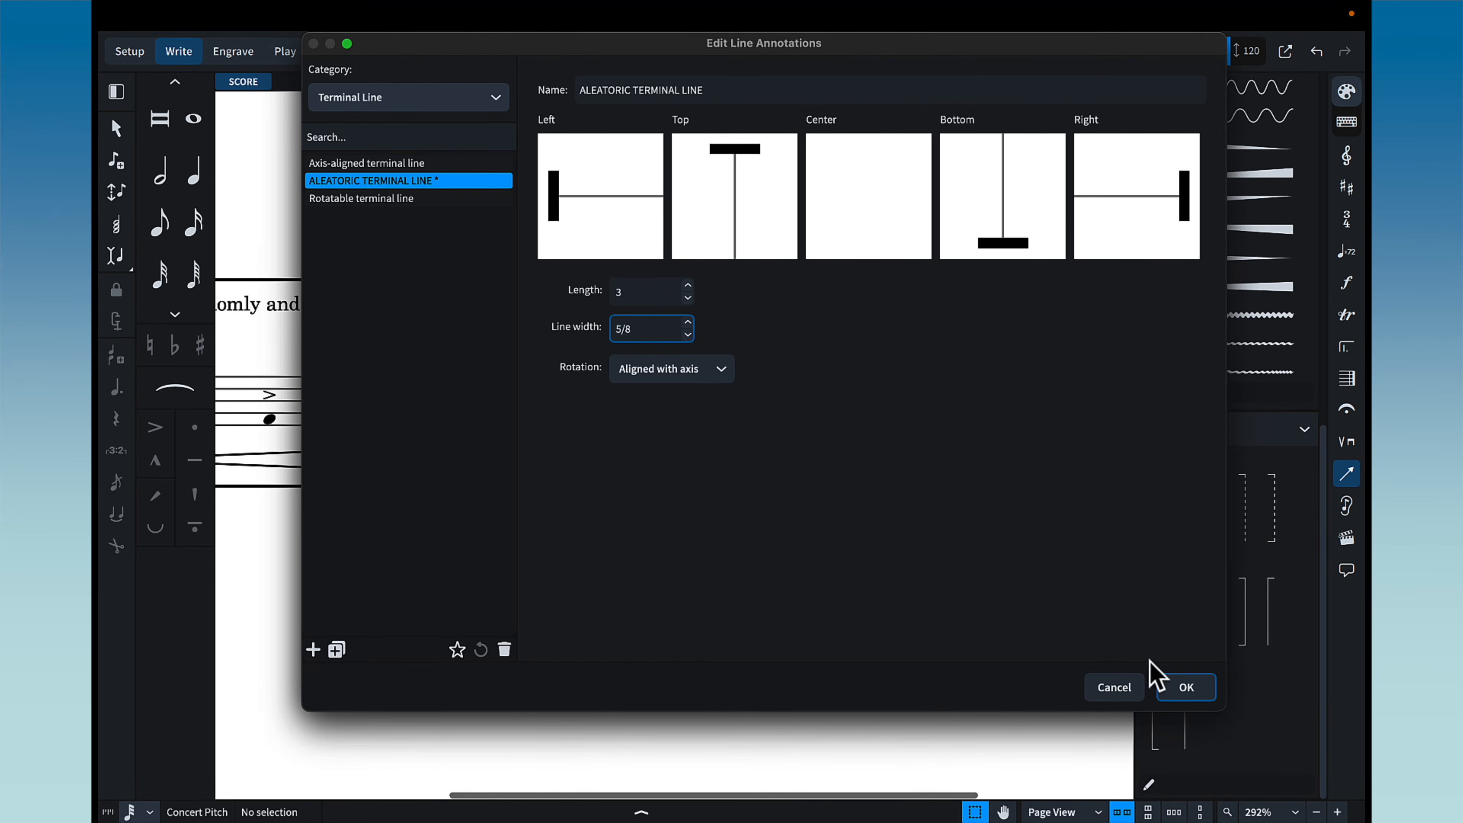
pyautogui.click(1186, 687)
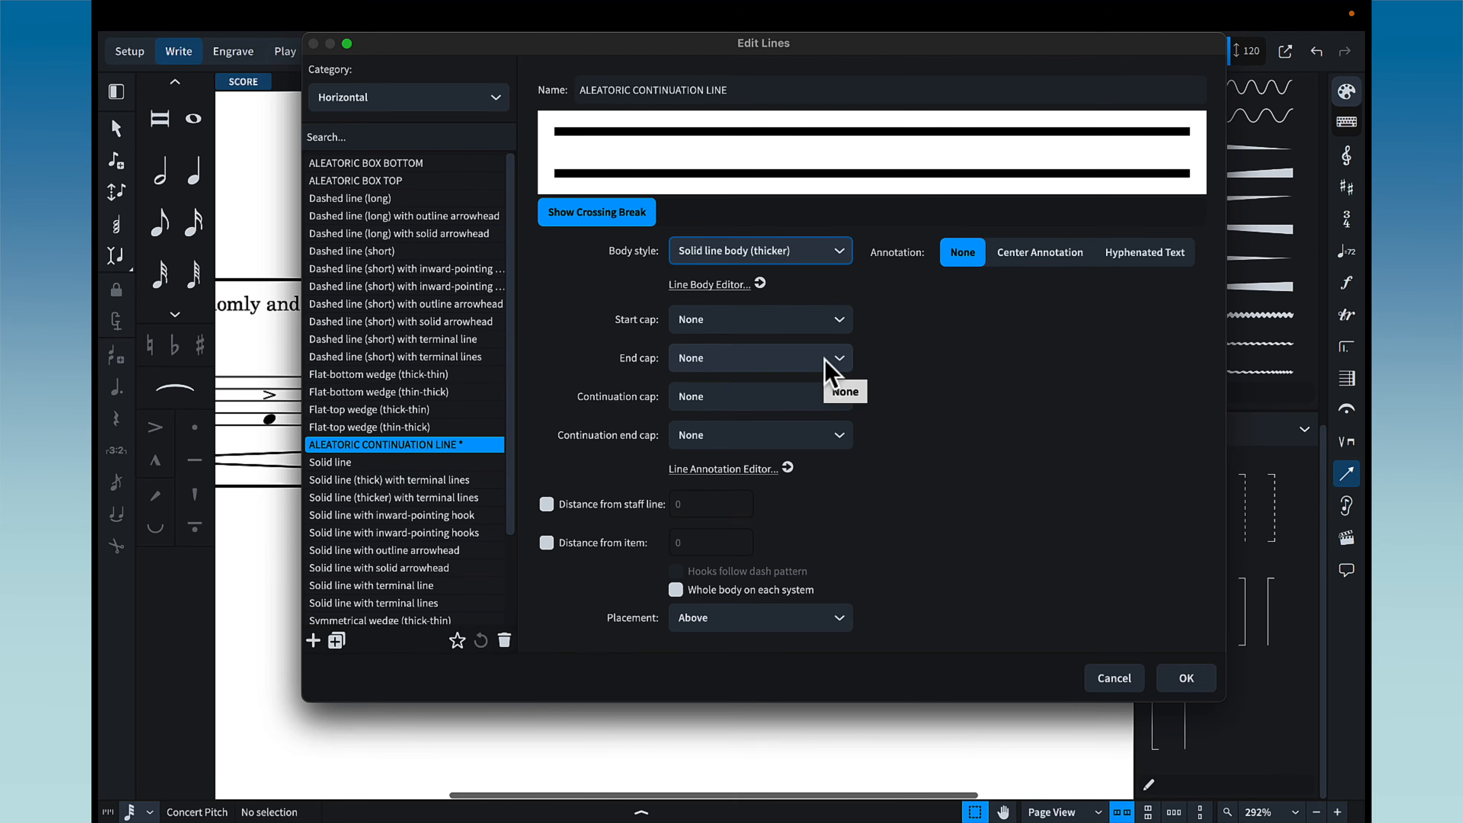
# Give ALEATORIC CONTINUATION LINE the end cap ALEATORIC TERMINAL LINE and Inside staff placement, and save the line
pyautogui.click(795, 361)
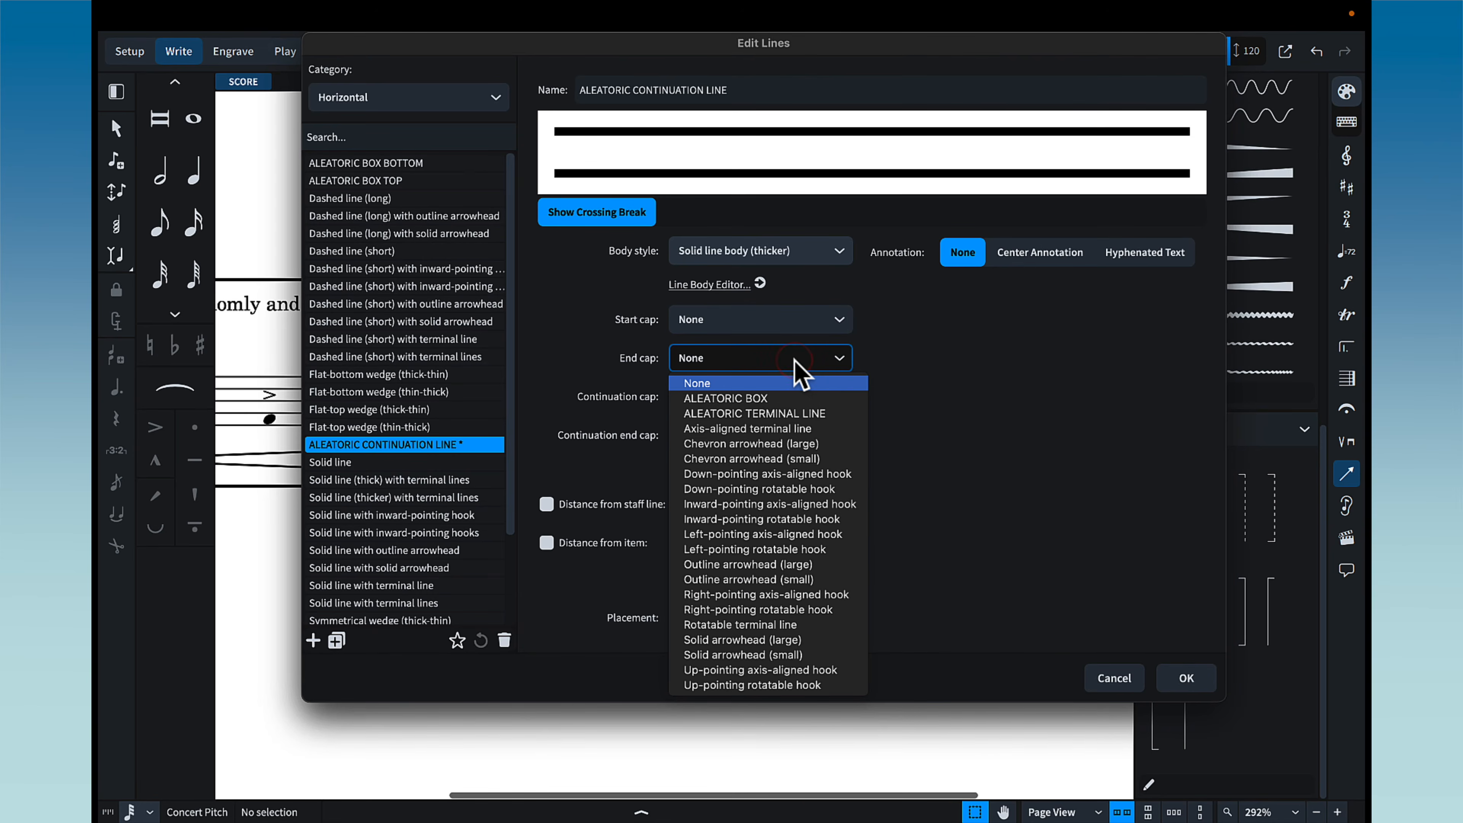
pyautogui.click(841, 413)
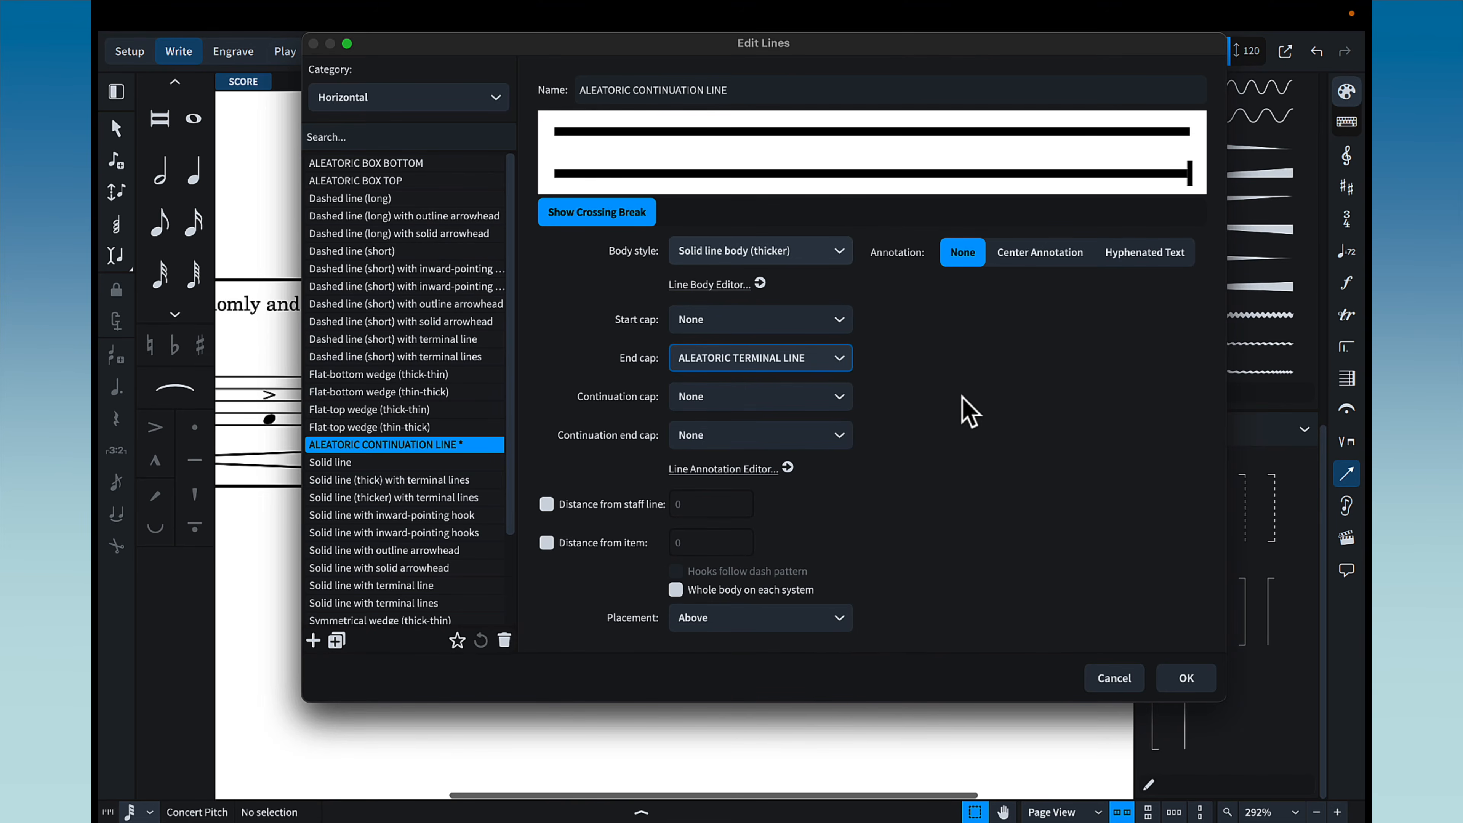
pyautogui.click(809, 617)
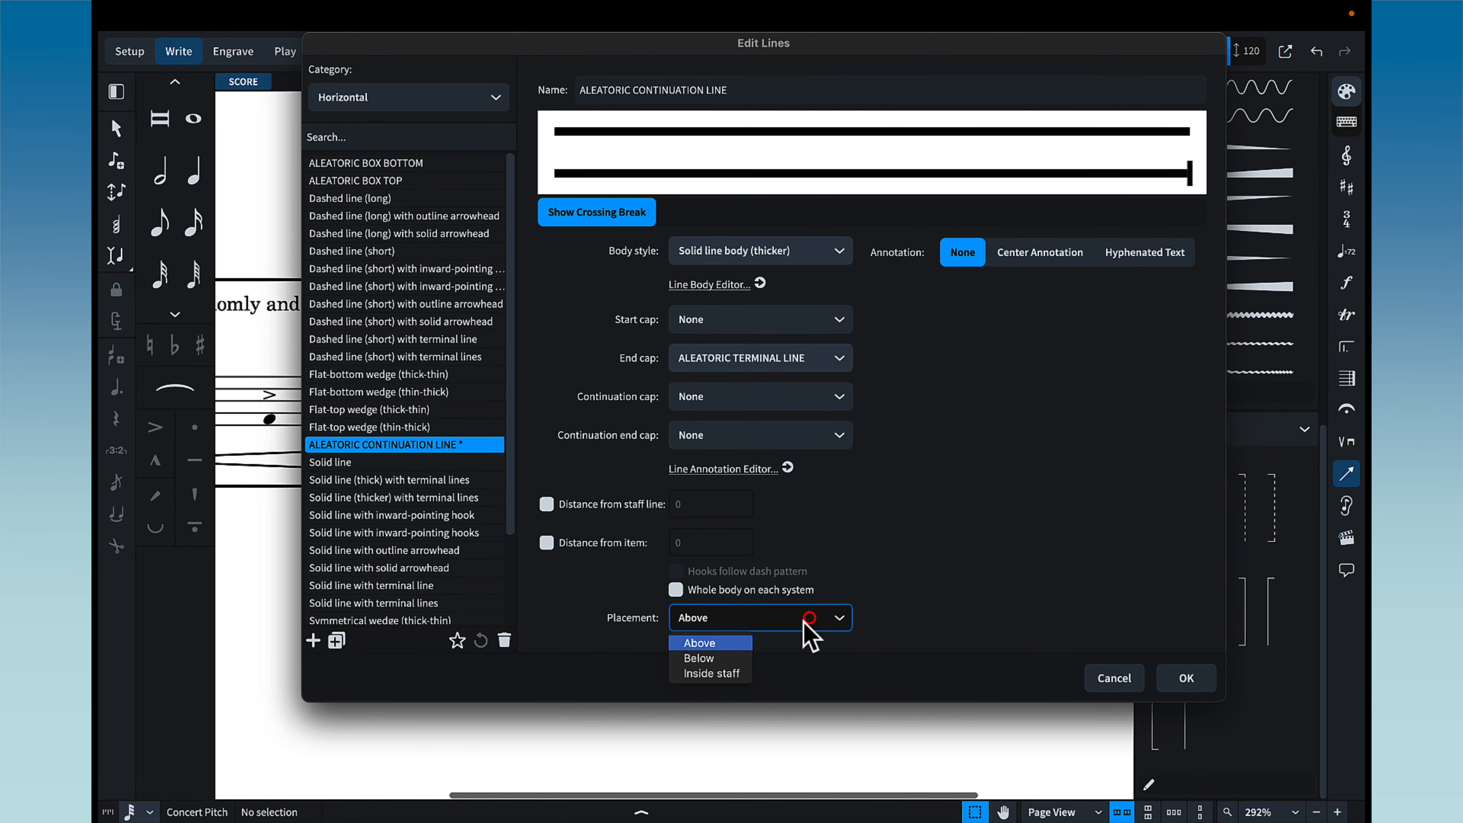
pyautogui.click(734, 675)
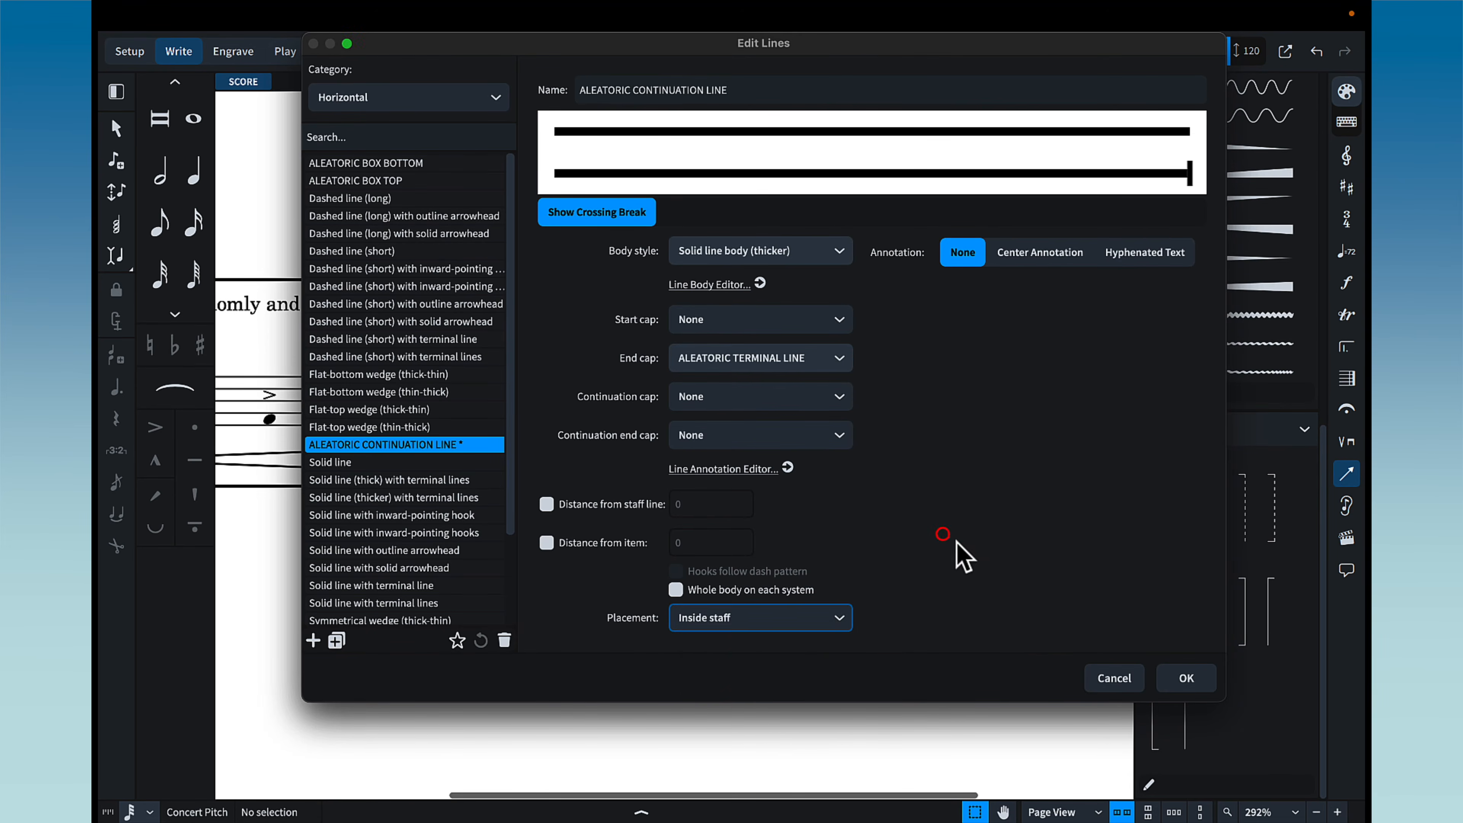
pyautogui.click(1180, 681)
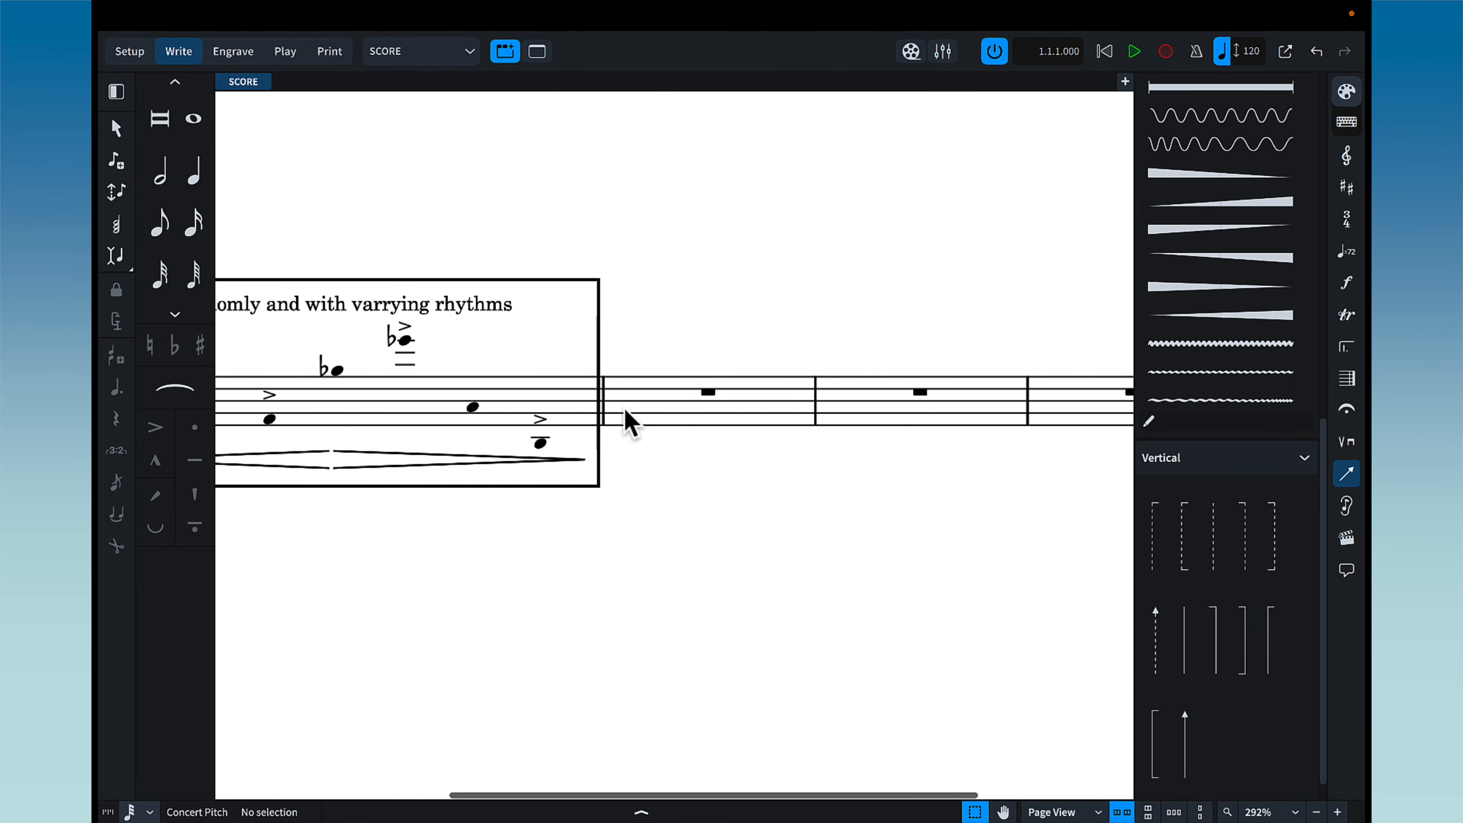
# Add the ALEATORIC CONTINUATION LINE to bar 2, starting from its whole-bar rest after the aleatoric box
pyautogui.hscroll(-8, 631, 424)
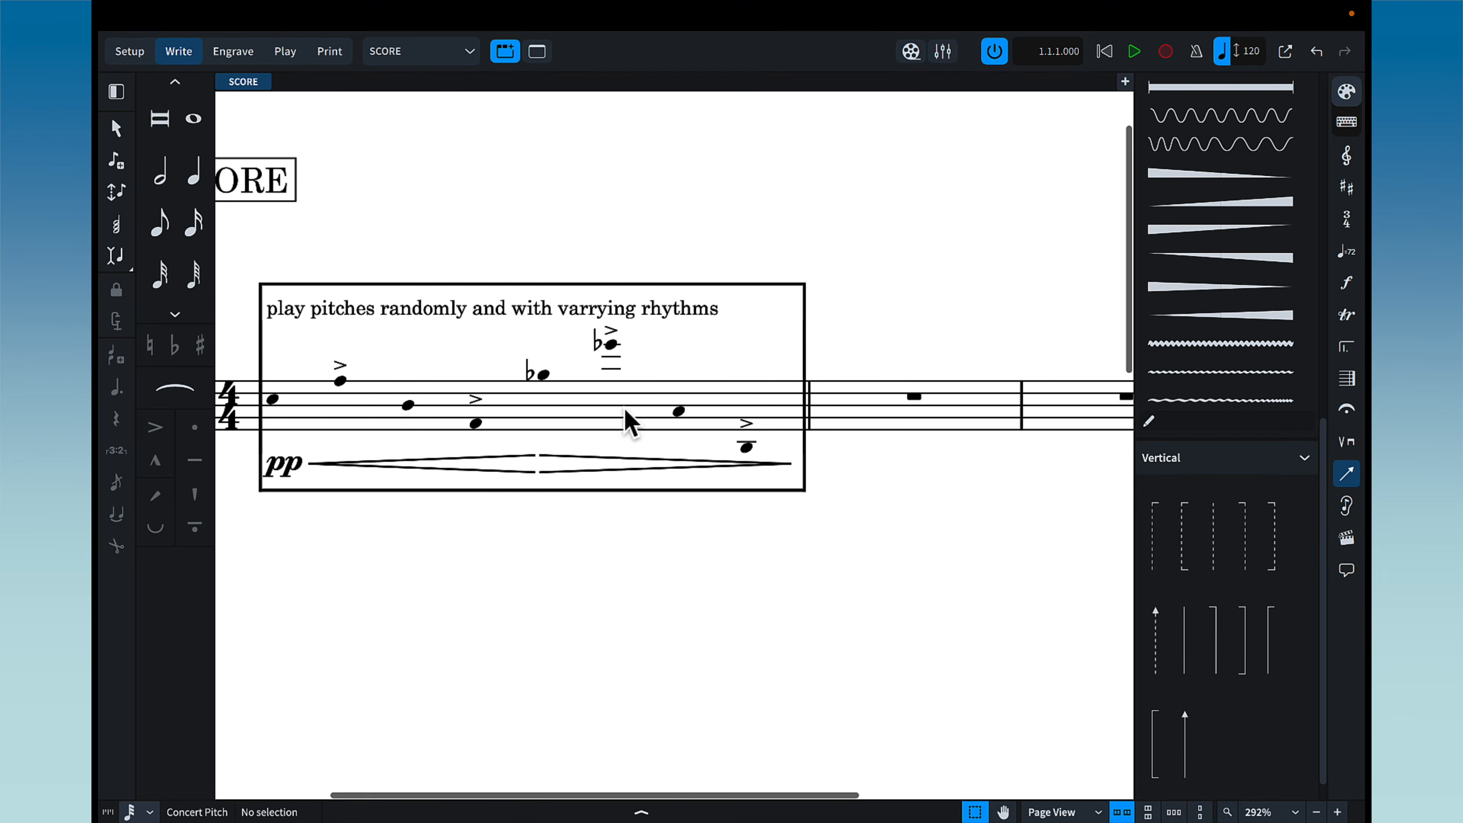
pyautogui.hscroll(15, 630, 423)
pyautogui.hscroll(-5, 631, 424)
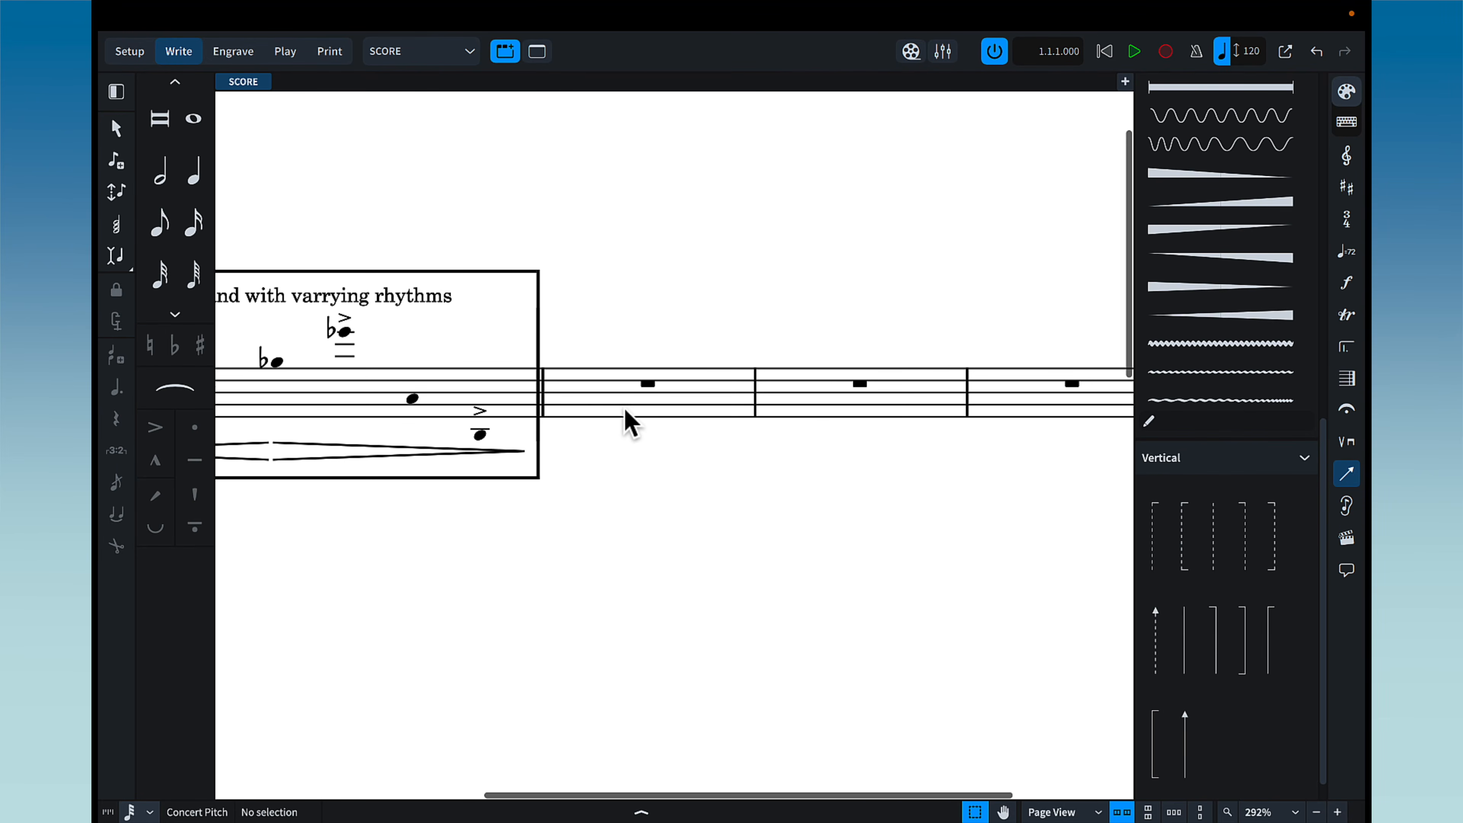
pyautogui.click(647, 383)
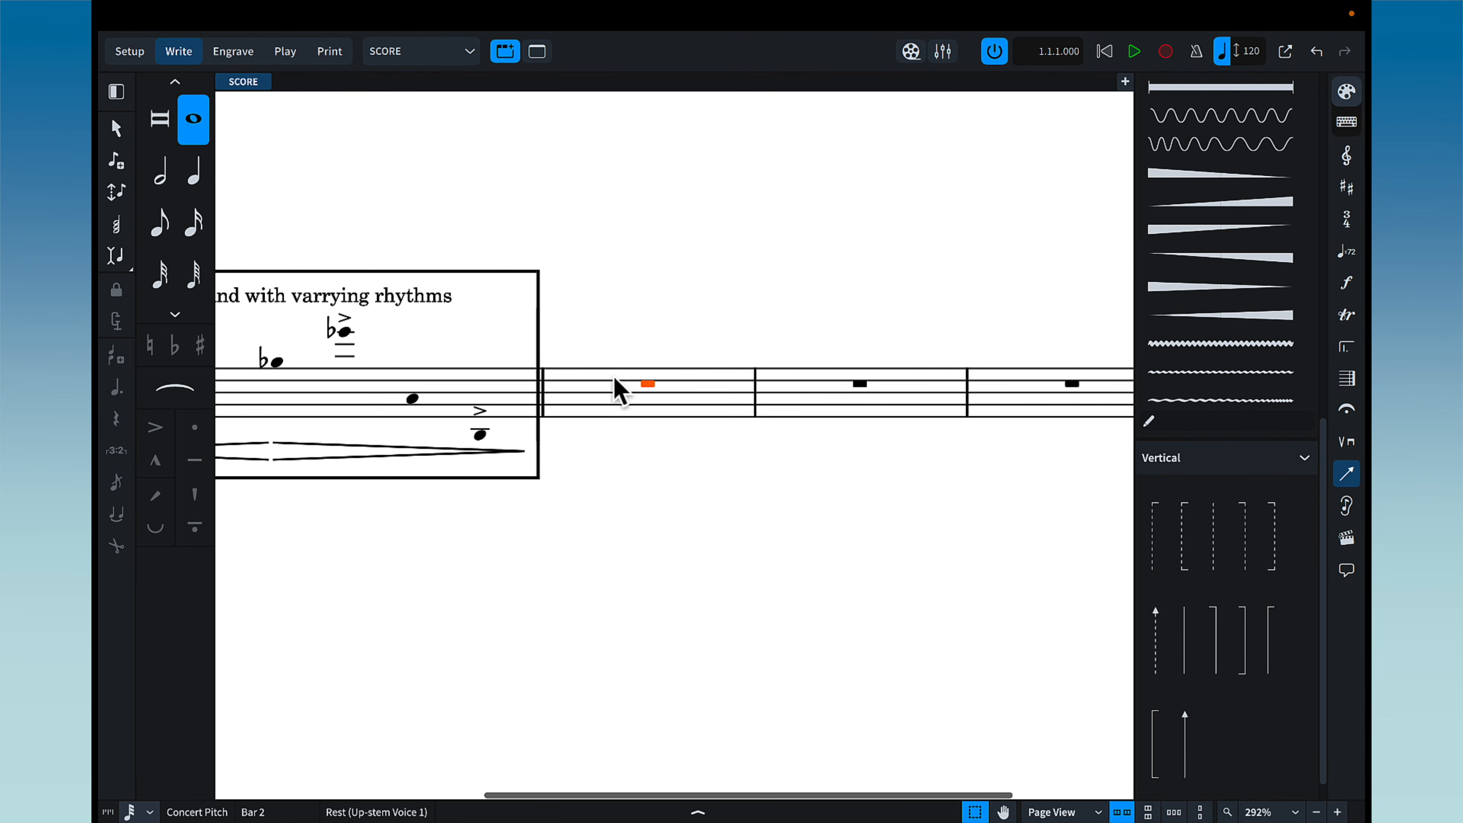
pyautogui.scroll(10, 1199, 300)
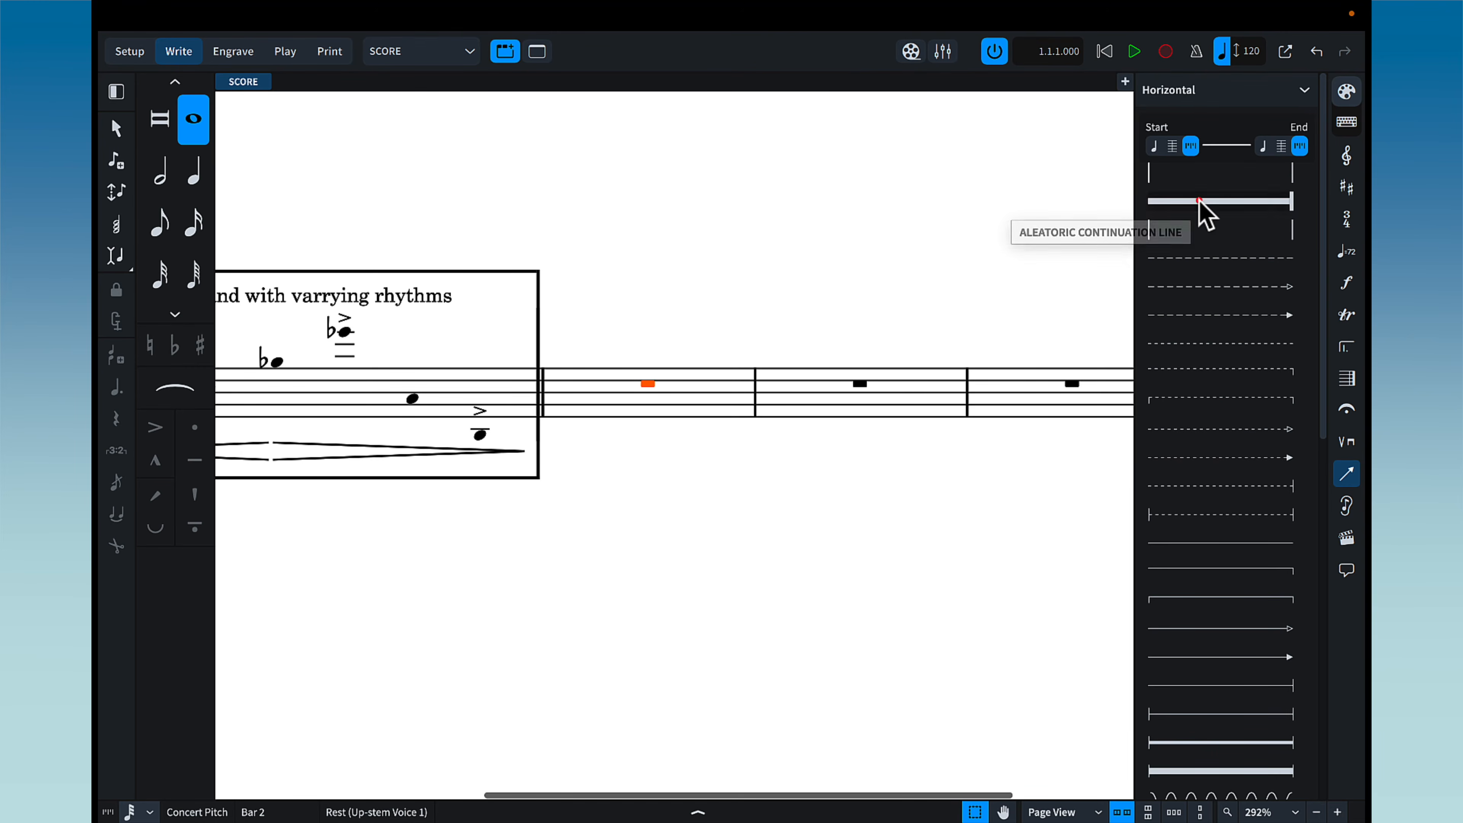
pyautogui.click(1200, 202)
pyautogui.click(756, 230)
pyautogui.scroll(-1, 729, 266)
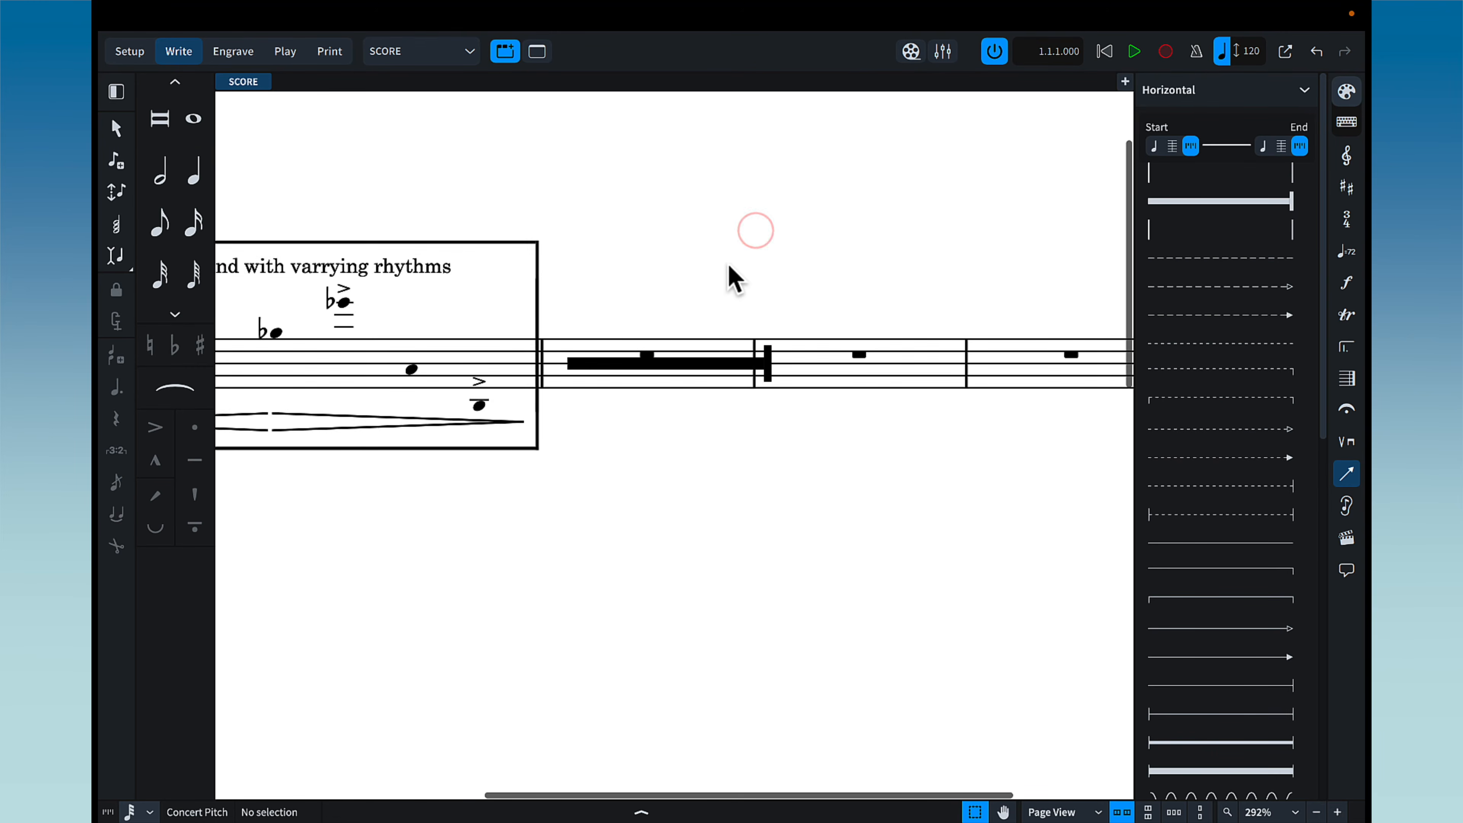
# Extend the continuation line from bar 2 to the end of bar 3
pyautogui.hscroll(1, 729, 267)
pyautogui.scroll(1, 729, 267)
pyautogui.click(697, 389)
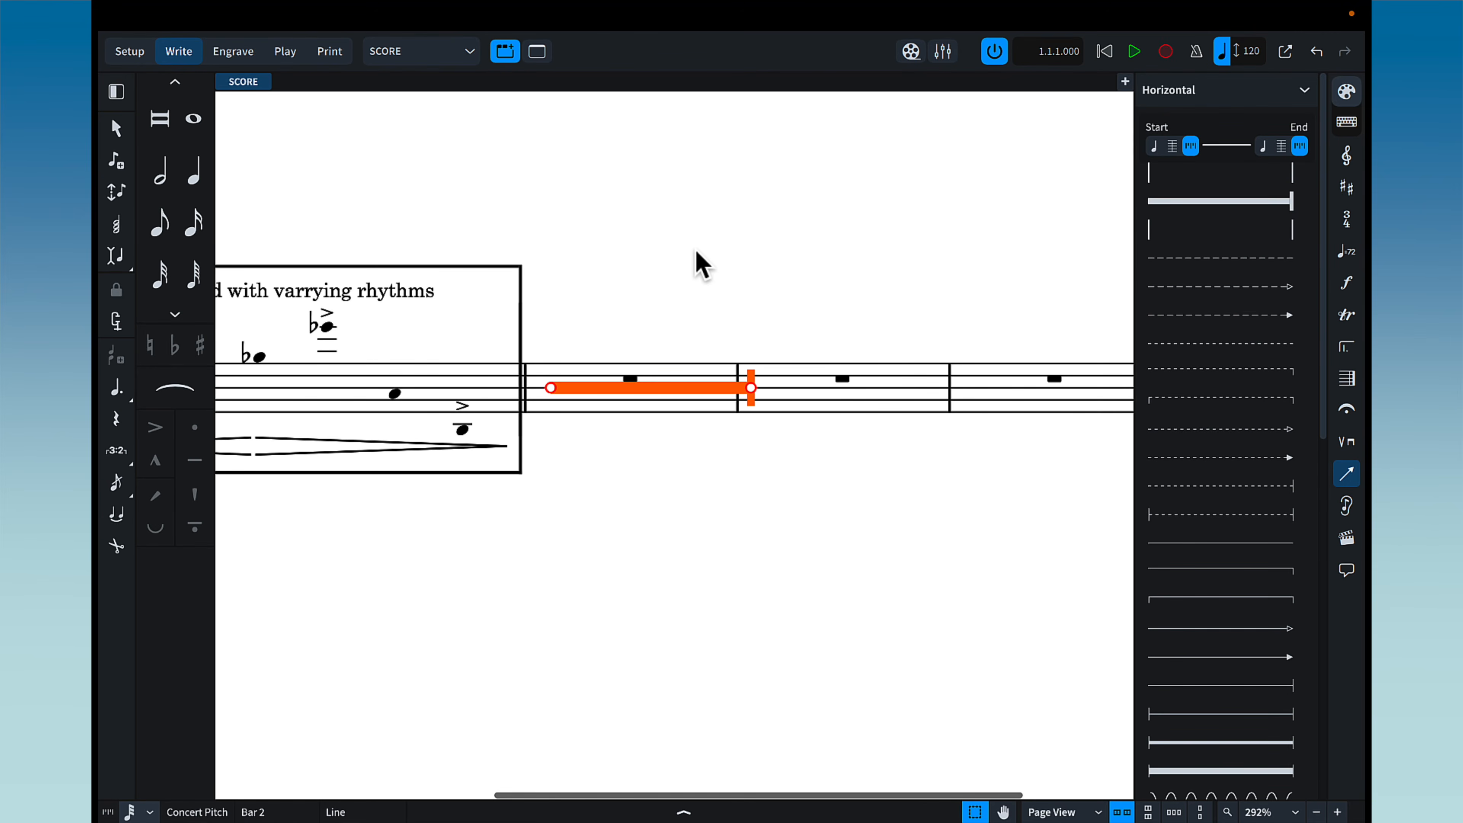
pyautogui.hotkey('alt', 'shift', 'Left')
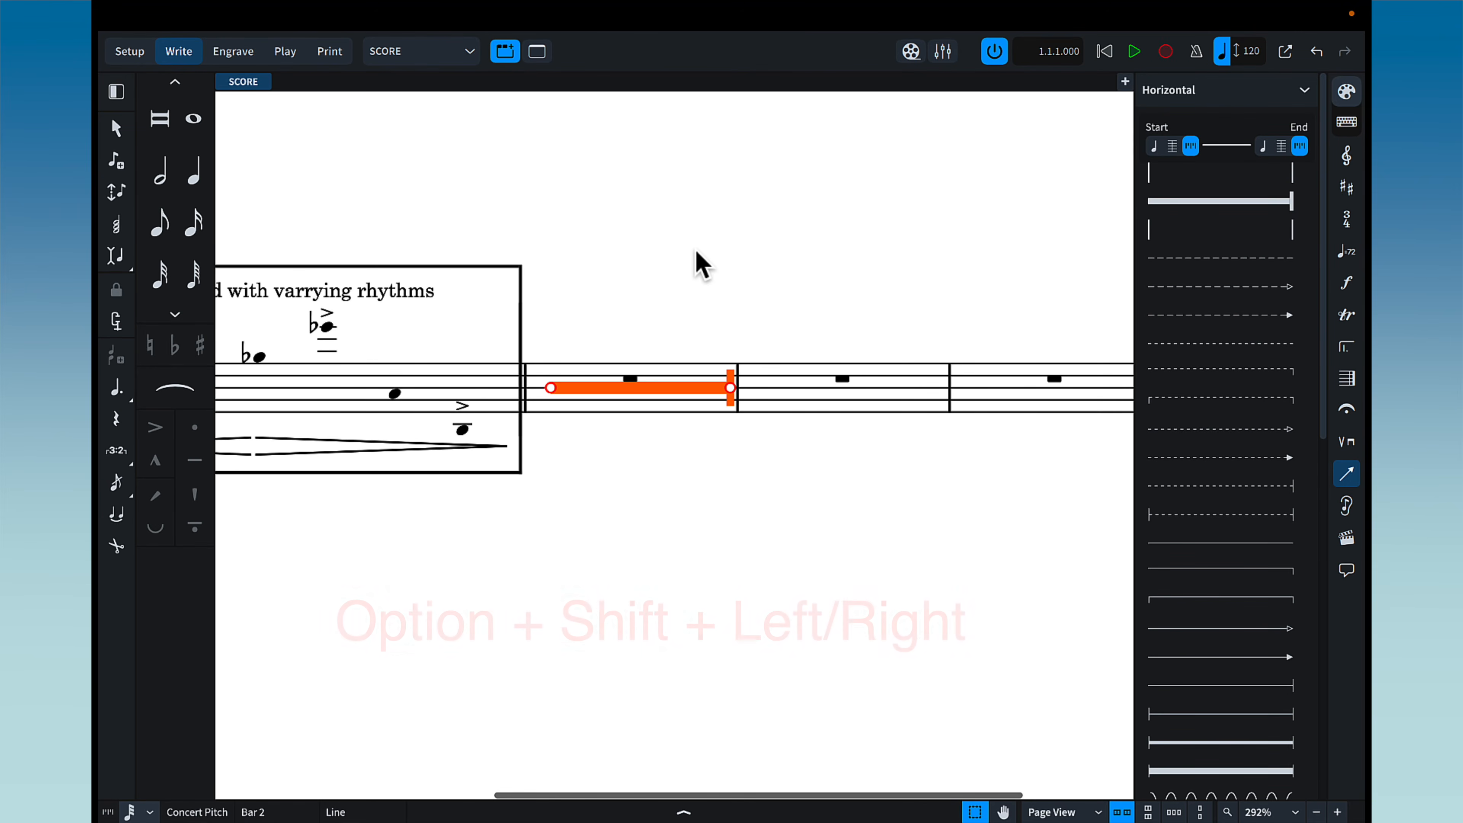
pyautogui.hotkey('alt', 'shift', 'Right')
pyautogui.hotkey('alt', 'shift', 'Right')
pyautogui.hotkey('alt', 'shift', 'Right')
pyautogui.hotkey('alt', 'shift', 'Right')
pyautogui.hotkey('alt', 'shift', 'Left')
pyautogui.hotkey('alt', 'shift', 'Left')
pyautogui.hotkey('alt', 'shift', 'Left')
pyautogui.hotkey('alt', 'shift', 'Right')
pyautogui.hotkey('alt', 'shift', 'Right')
pyautogui.hotkey('alt', 'shift', 'Right')
pyautogui.hotkey('alt', 'shift', 'Right')
pyautogui.hotkey('alt', 'shift', 'Right')
pyautogui.hotkey('alt', 'shift', 'Right')
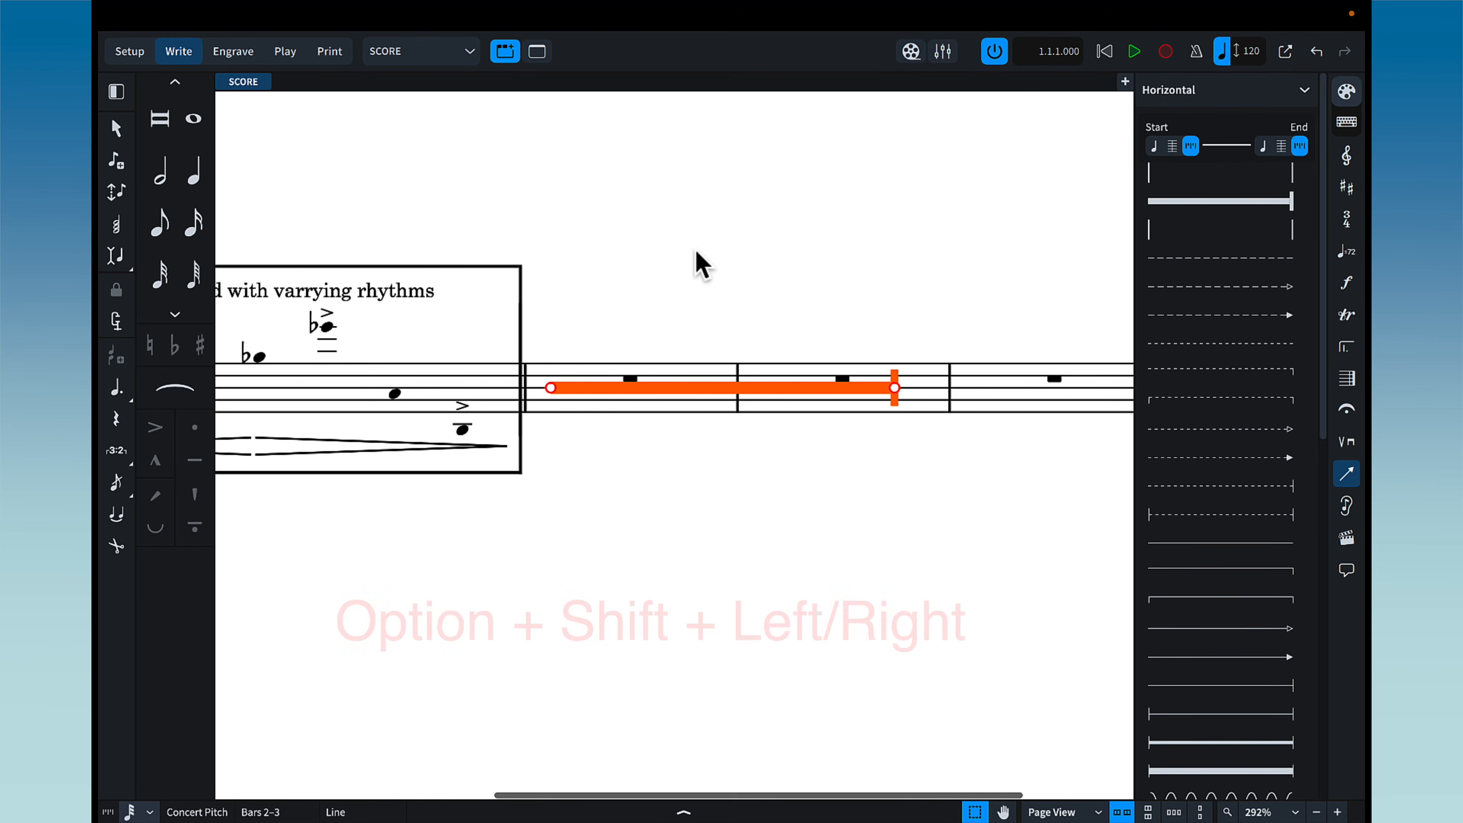
pyautogui.hotkey('alt', 'shift', 'Right')
pyautogui.hotkey('alt', 'shift', 'Right')
pyautogui.hotkey('alt', 'shift', 'Right')
pyautogui.hotkey('alt', 'shift', 'Right')
pyautogui.hotkey('alt', 'shift', 'Right')
pyautogui.hotkey('alt', 'shift', 'Right')
pyautogui.press('Escape')
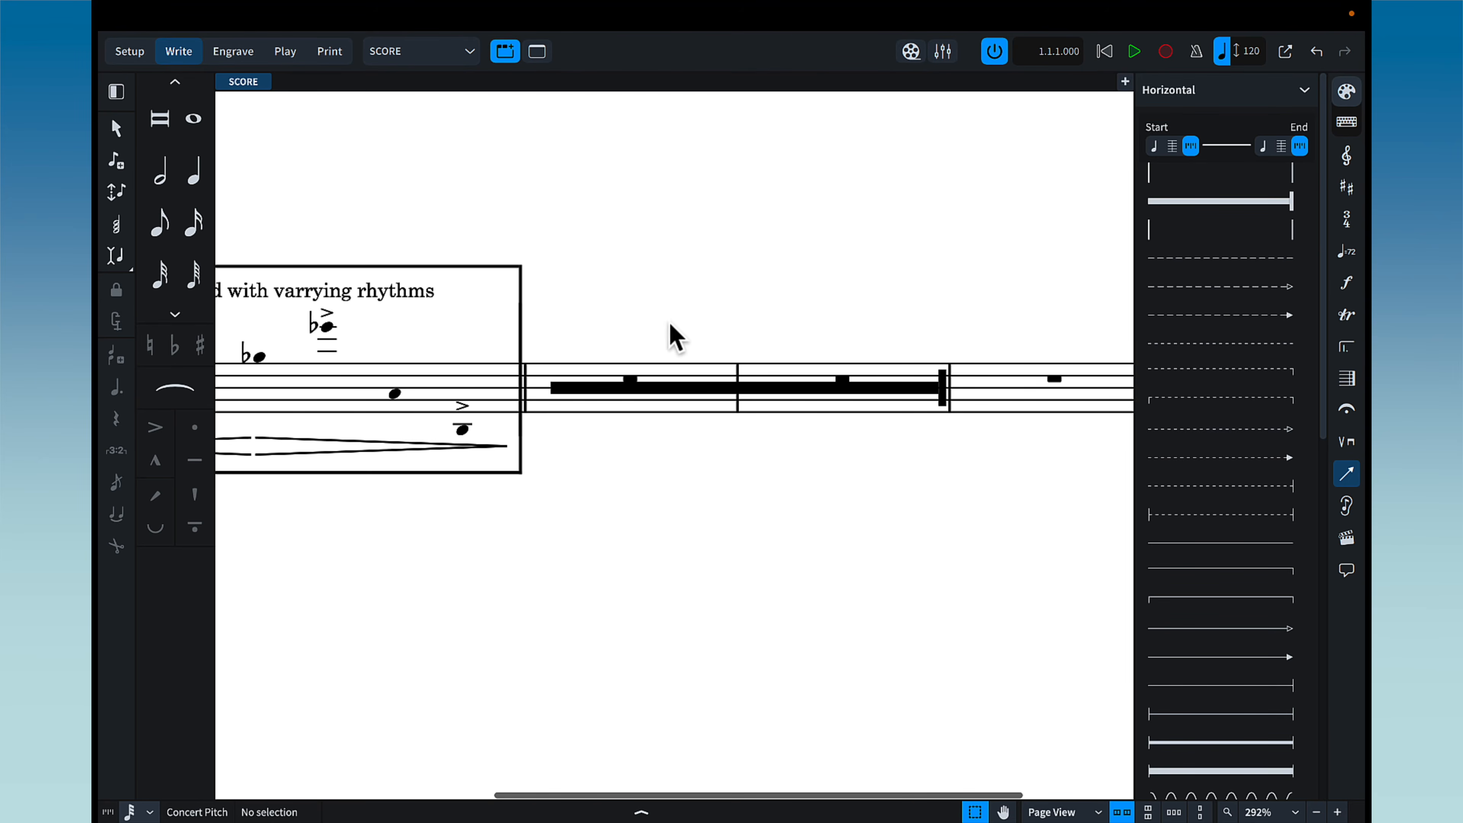
# Try to remove the rests in bars 2 and 3 with Remove Rests, and undo it
pyautogui.hscroll(3, 654, 378)
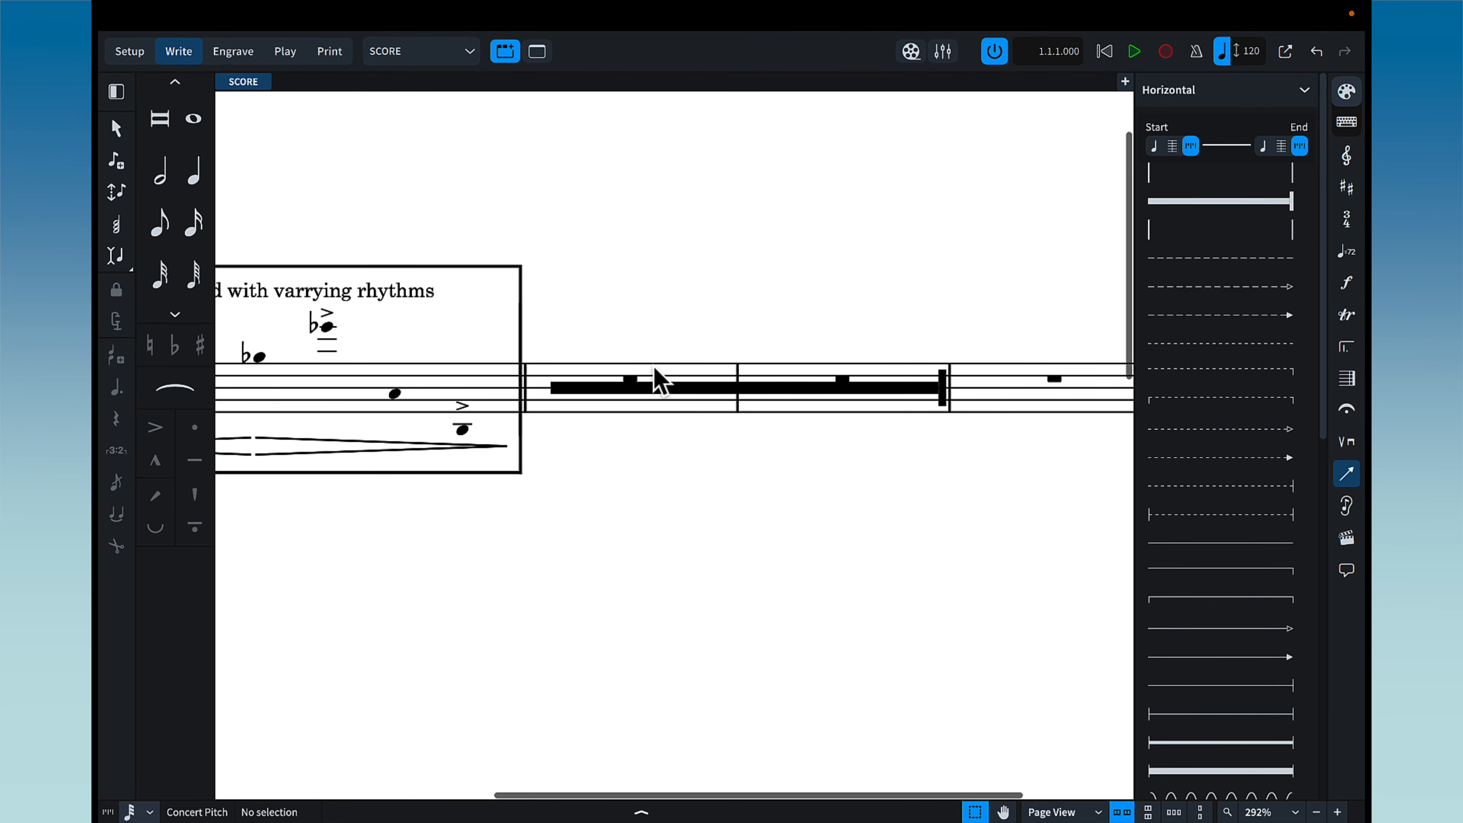
pyautogui.hscroll(-7, 660, 380)
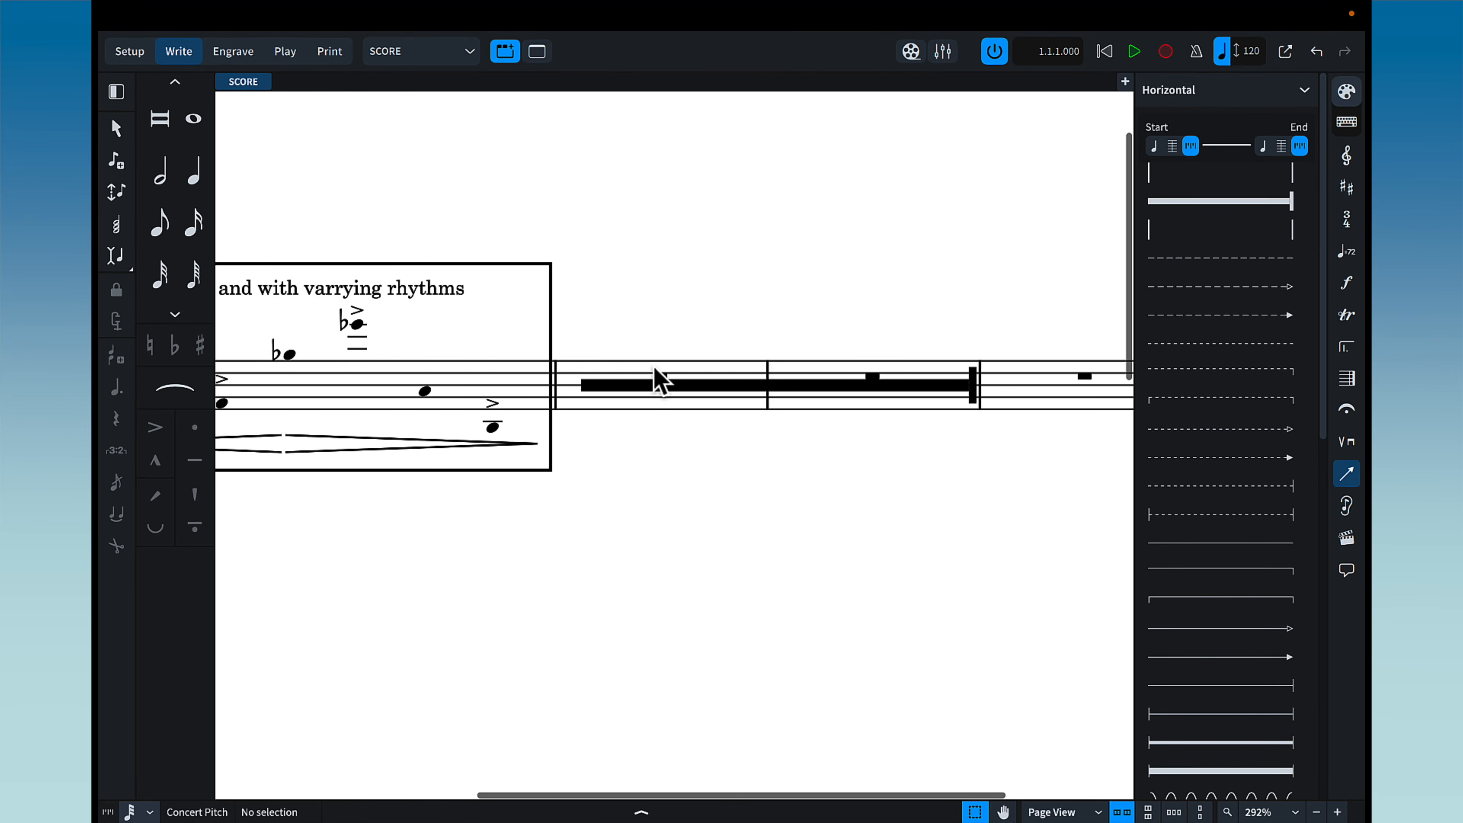
pyautogui.hscroll(4, 660, 381)
pyautogui.hscroll(5, 659, 381)
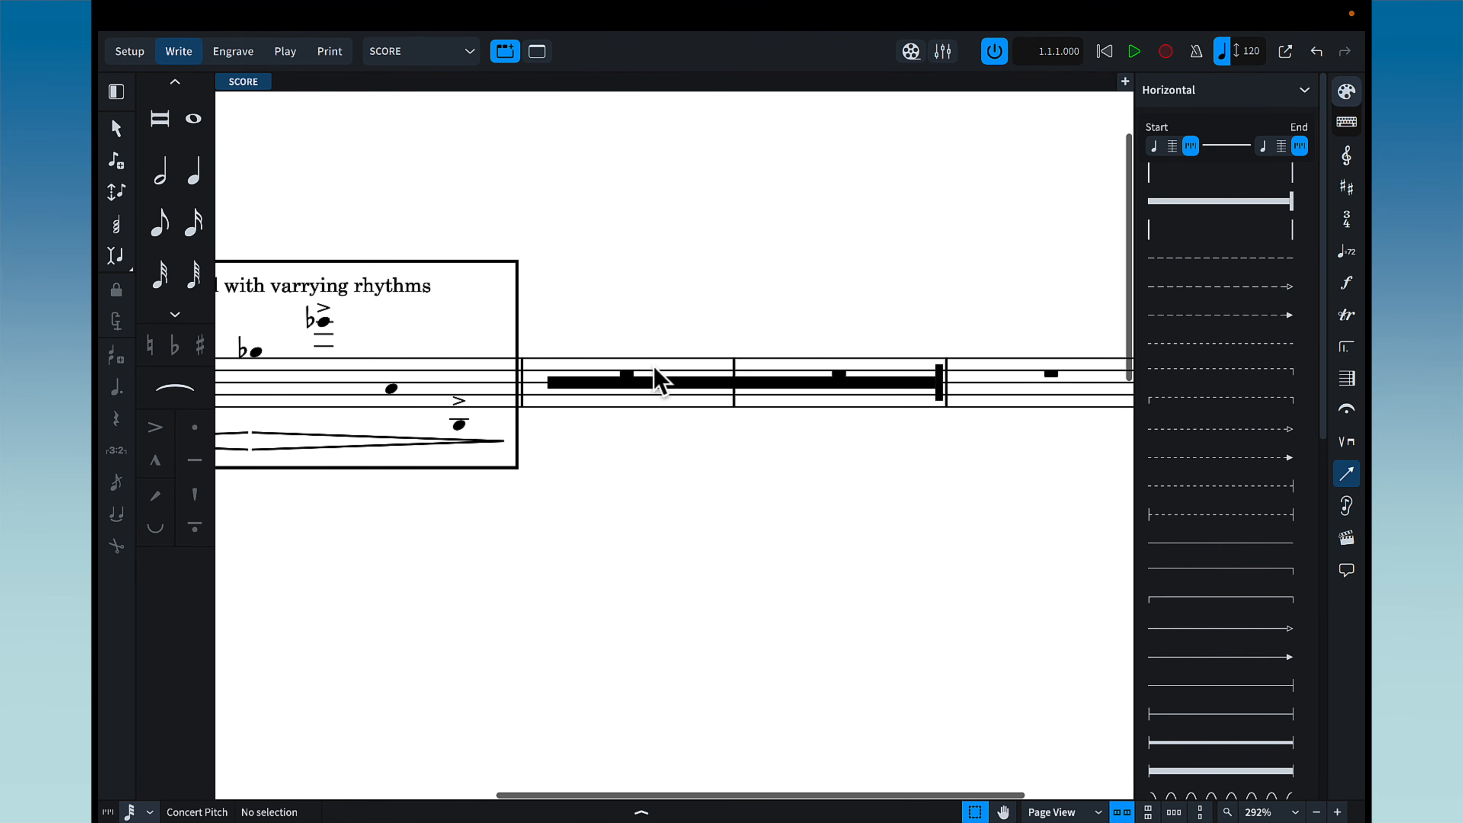
pyautogui.hscroll(-4, 659, 380)
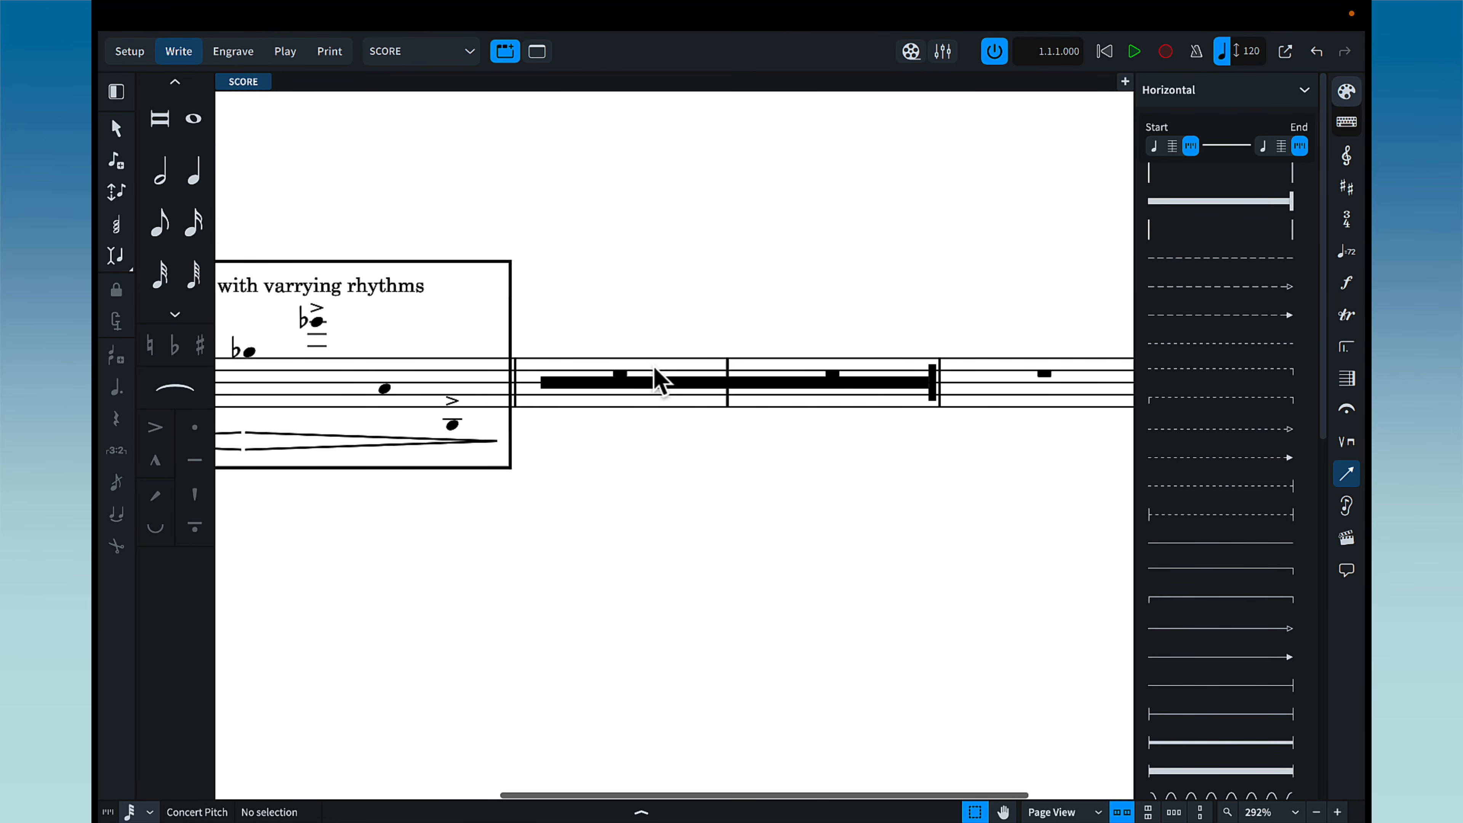
pyautogui.click(659, 381)
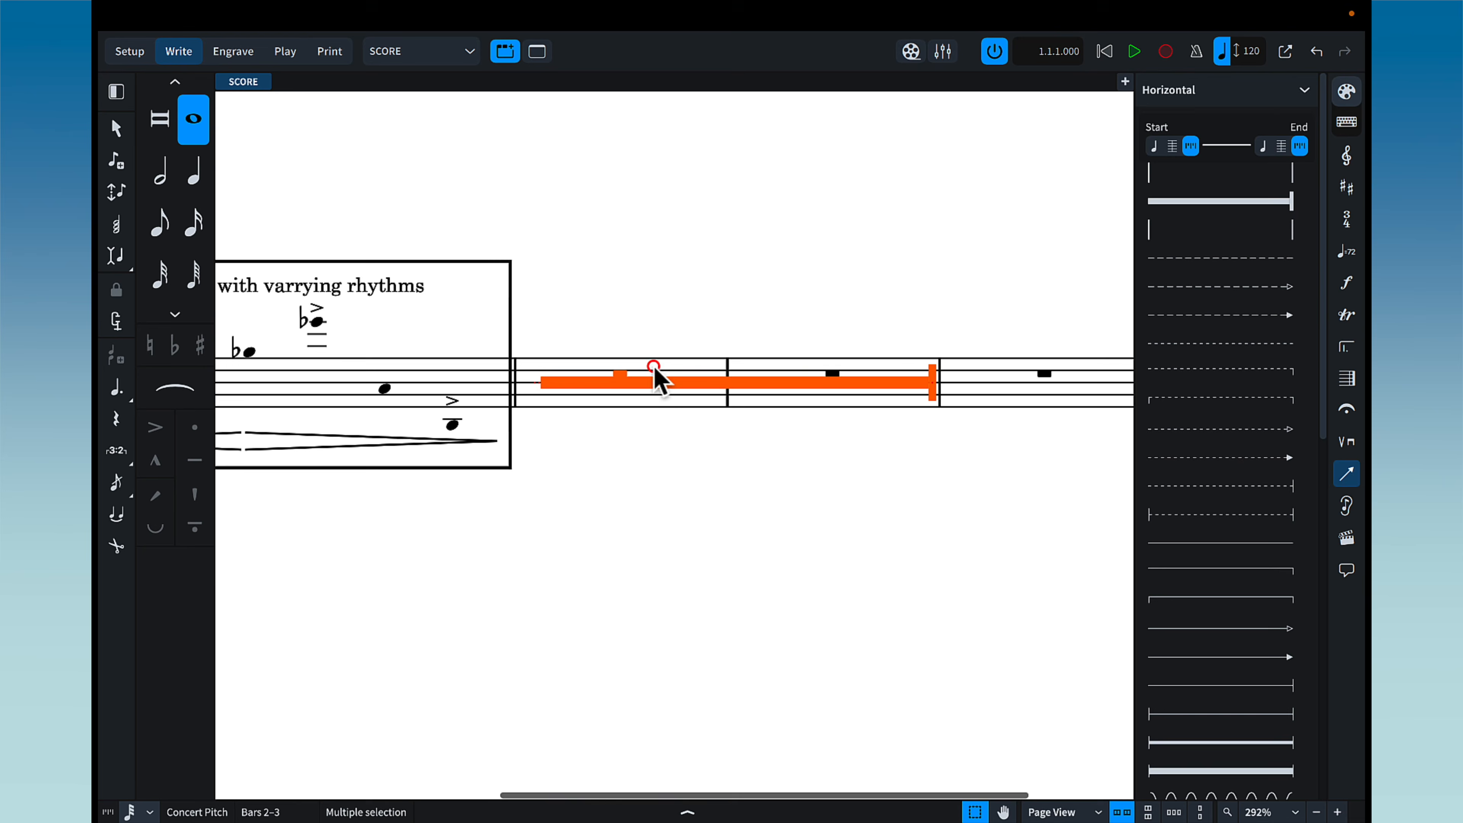
pyautogui.click(779, 375)
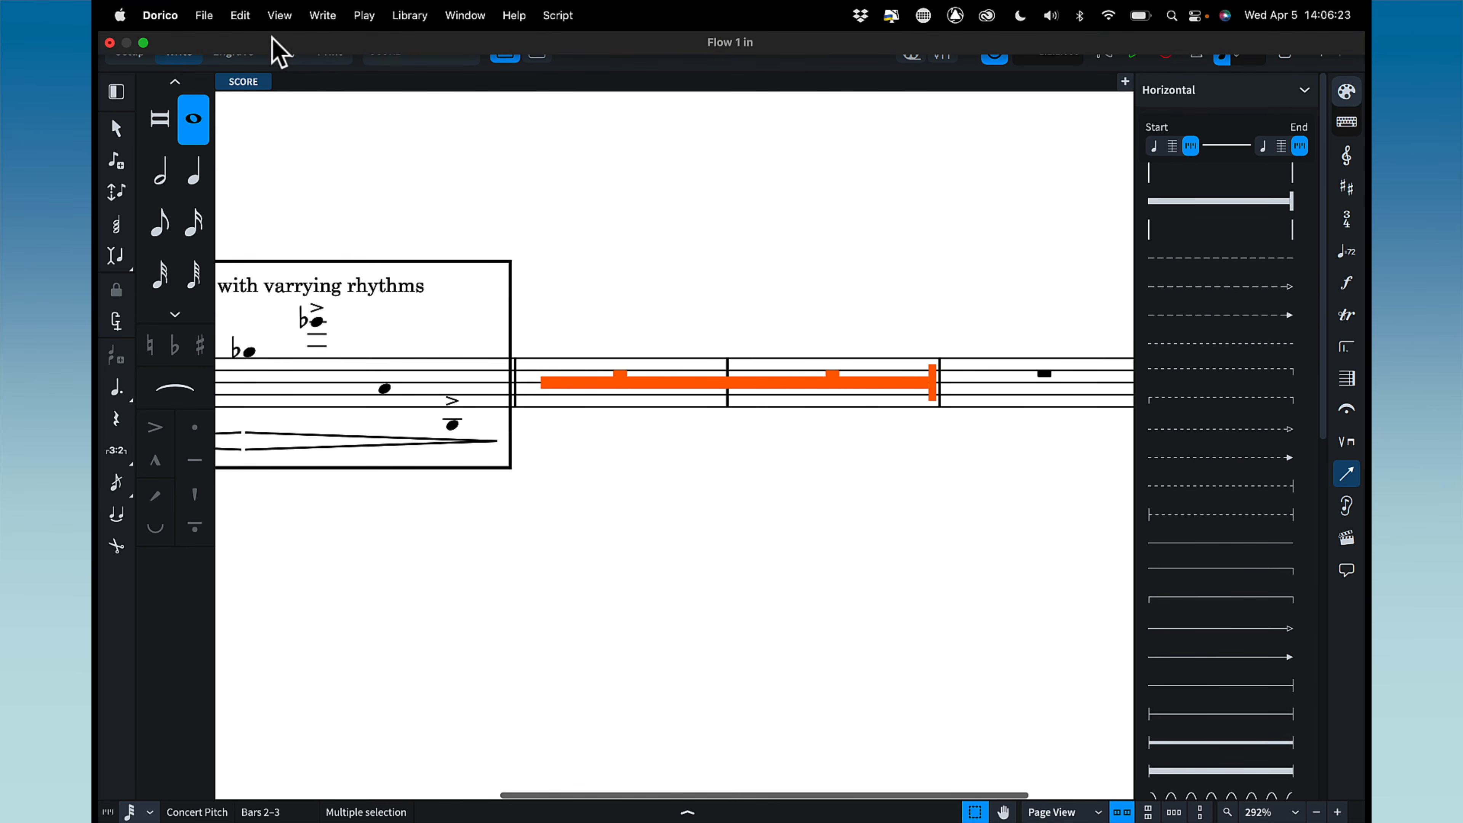
pyautogui.click(237, 15)
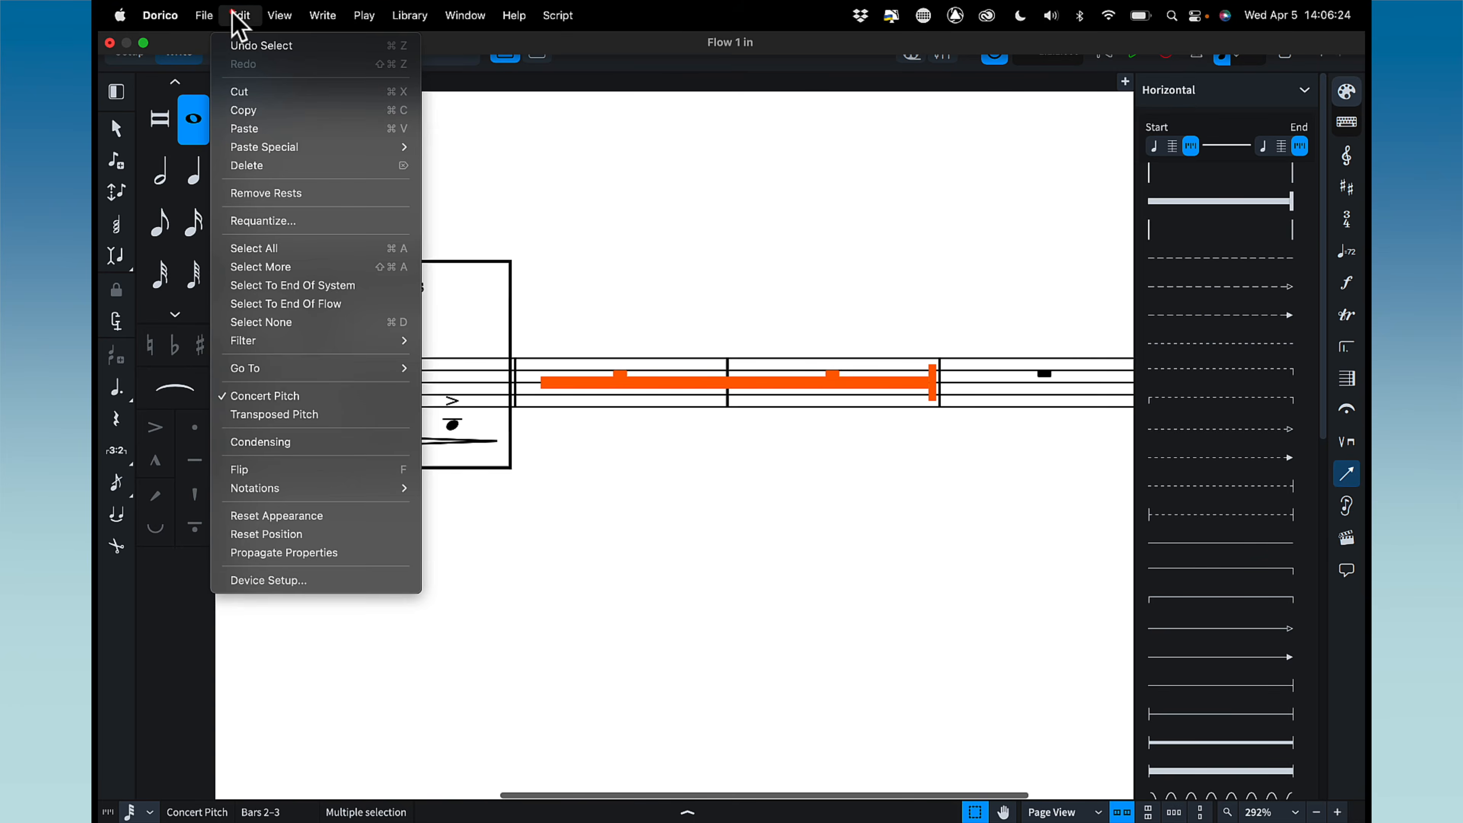
pyautogui.click(311, 195)
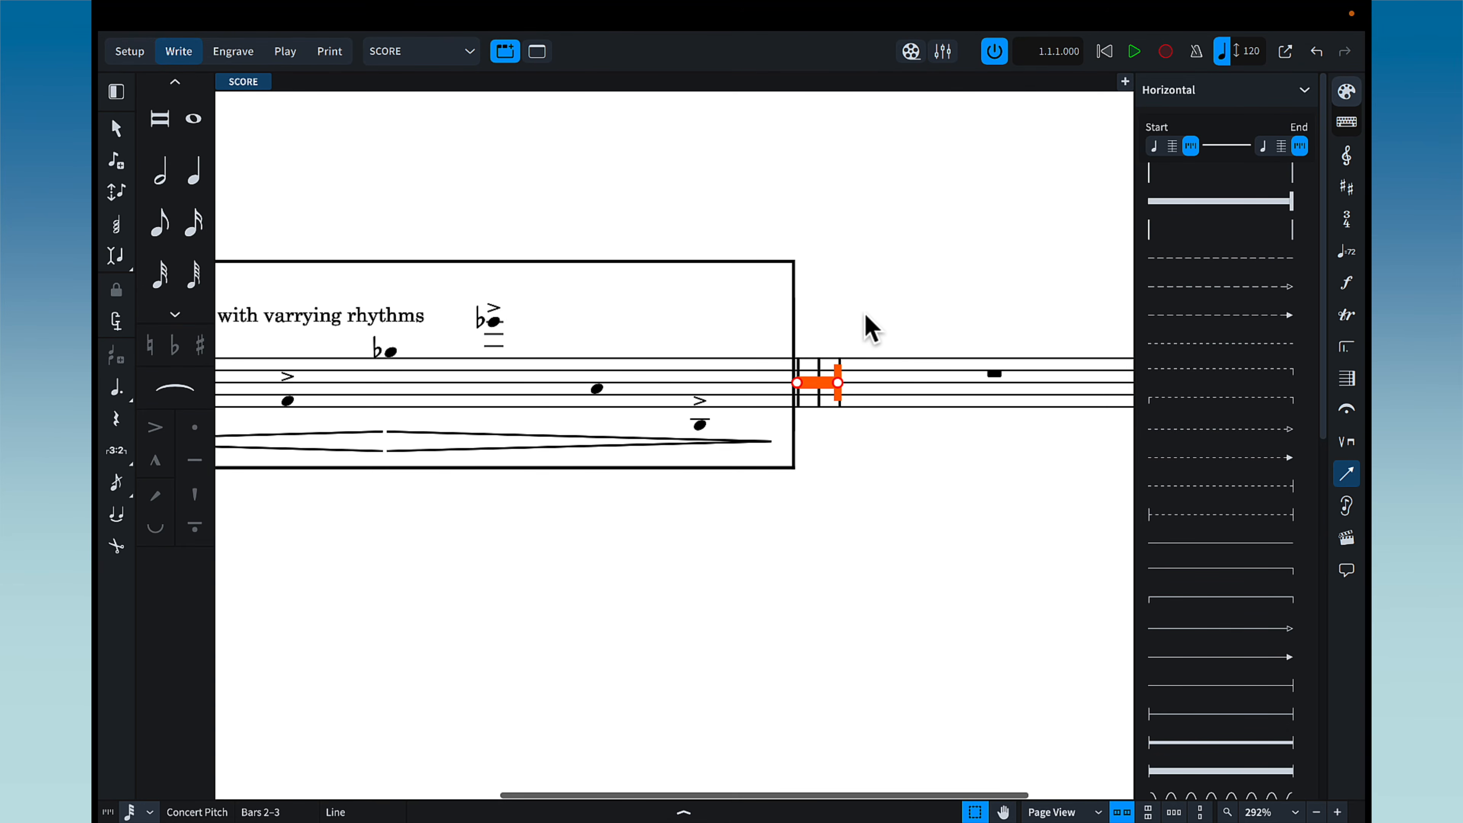
pyautogui.click(554, 204)
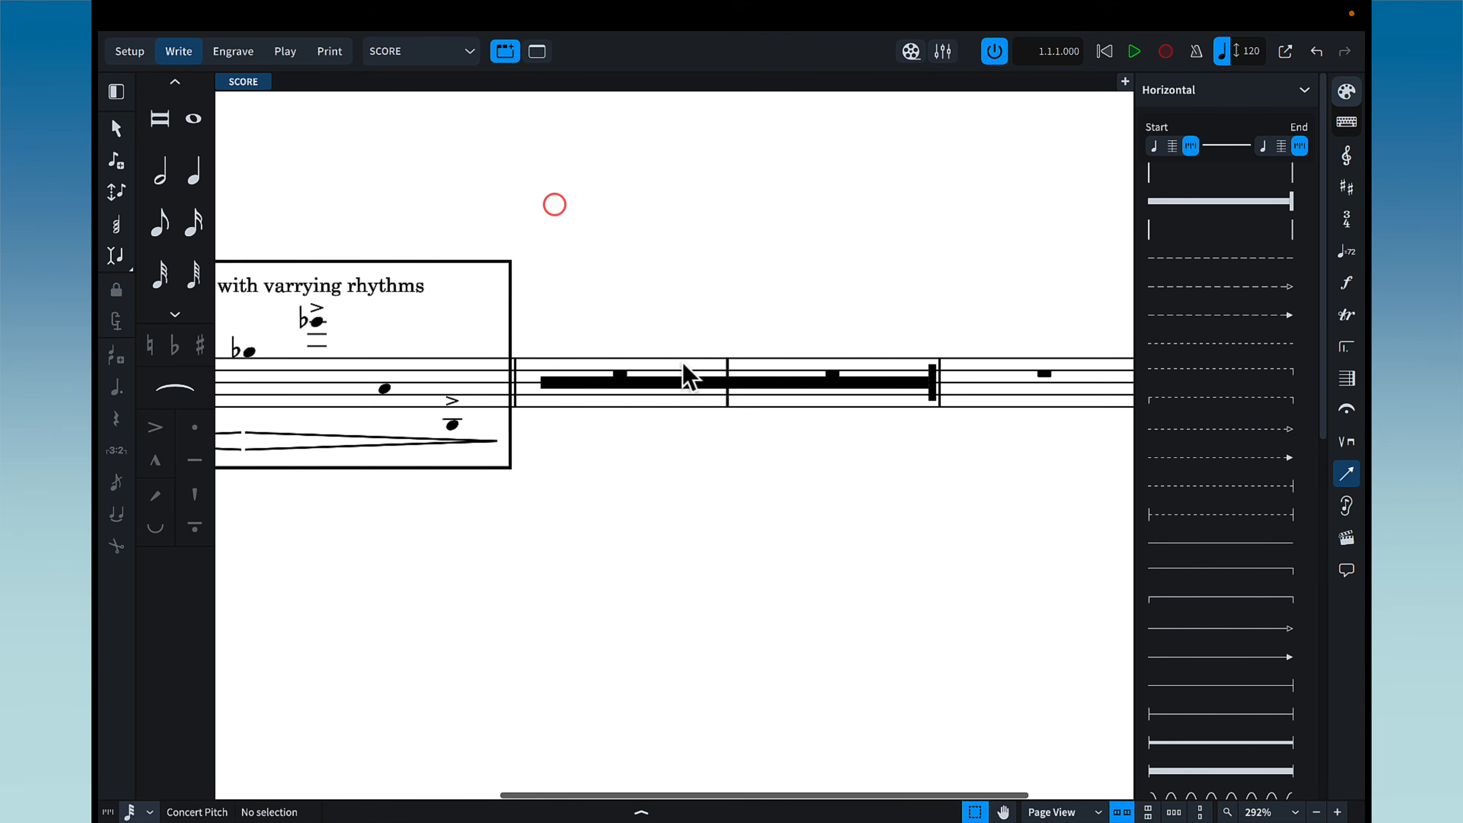
# Filter the selection of bars 2 and 3 to rests only and set their custom scale to 1
pyautogui.click(682, 363)
pyautogui.click(772, 362)
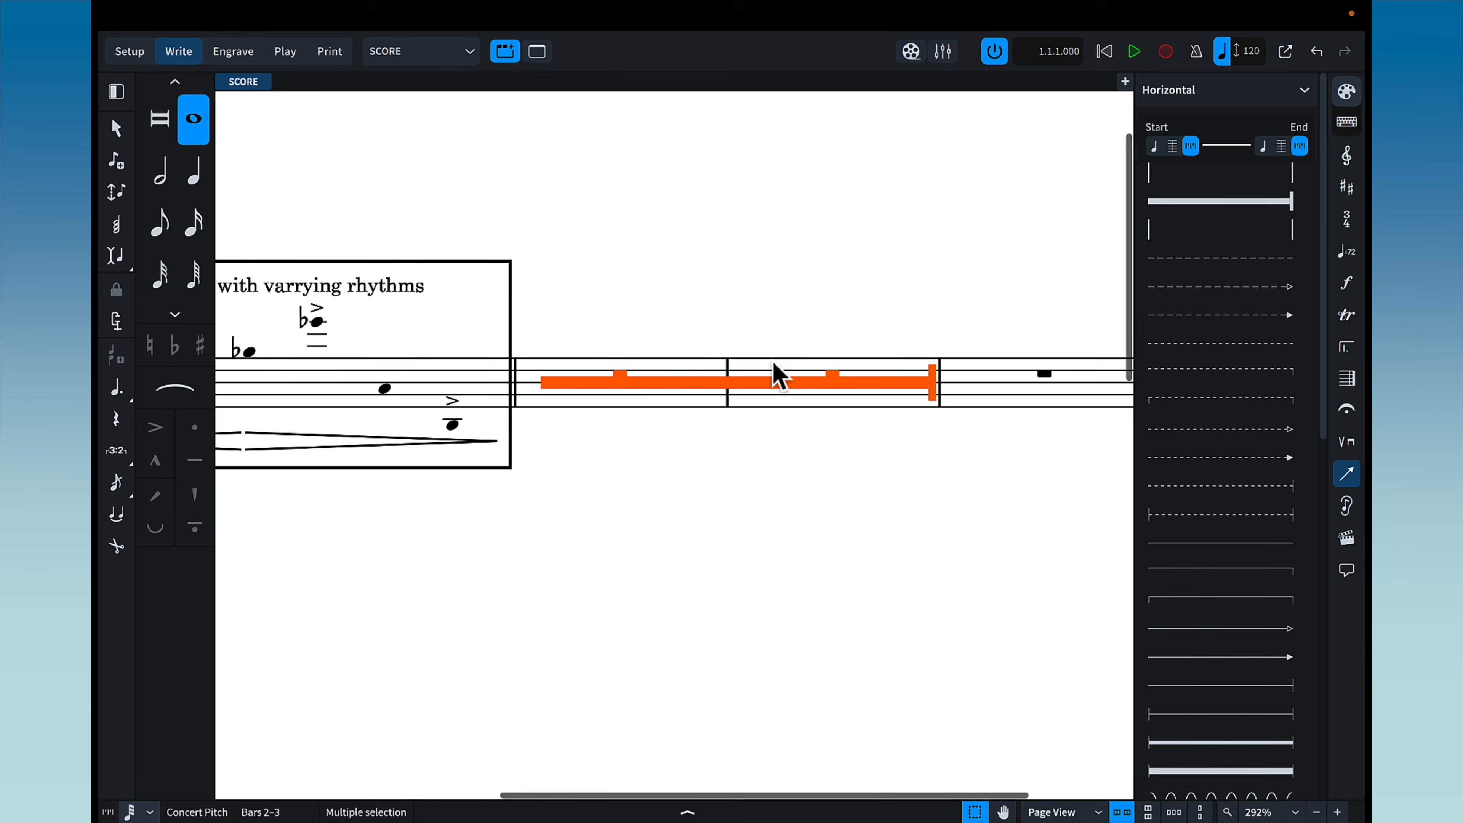
pyautogui.rightClick(773, 364)
pyautogui.moveTo(823, 427)
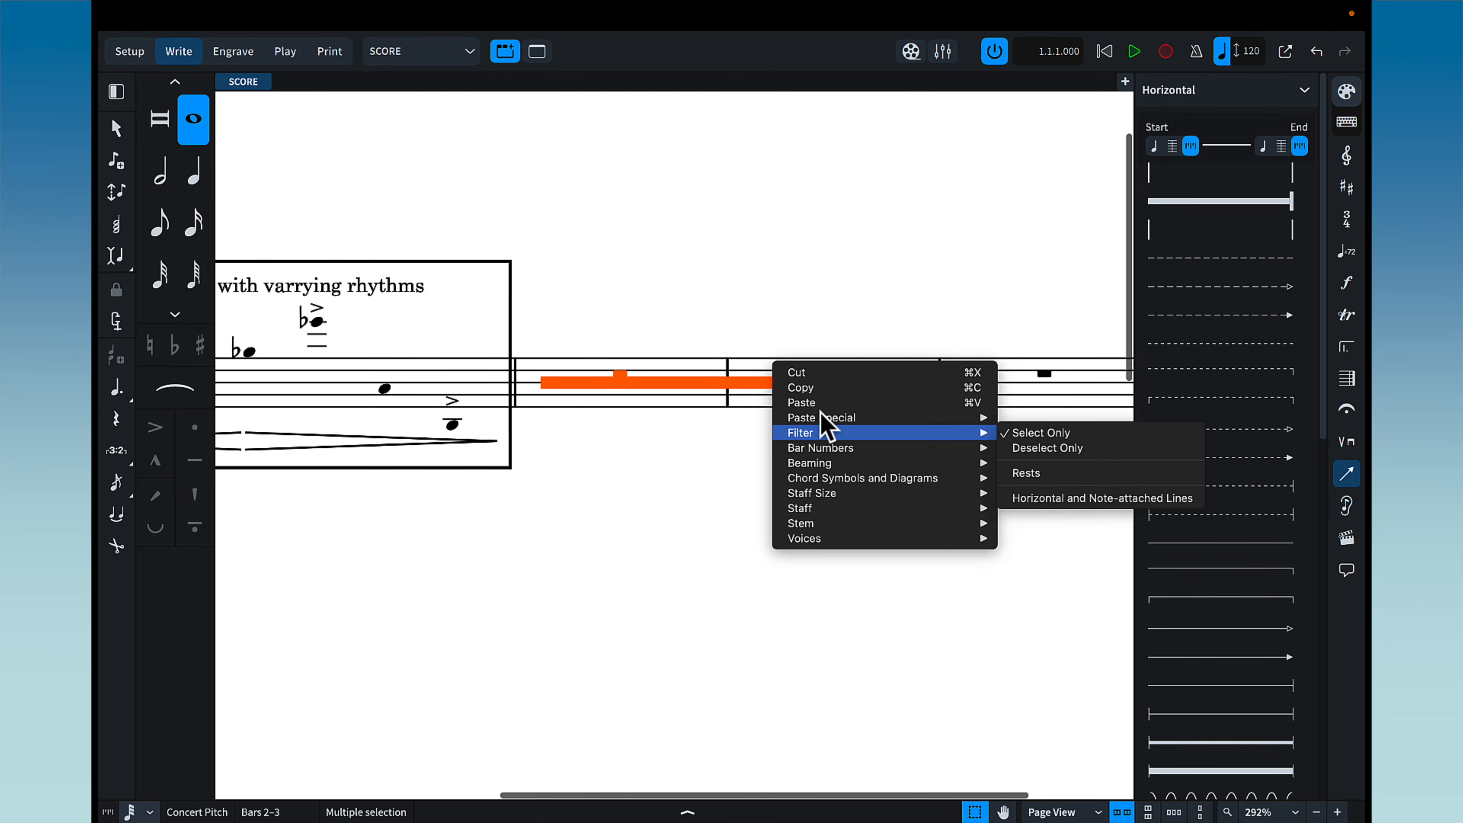
pyautogui.click(1053, 473)
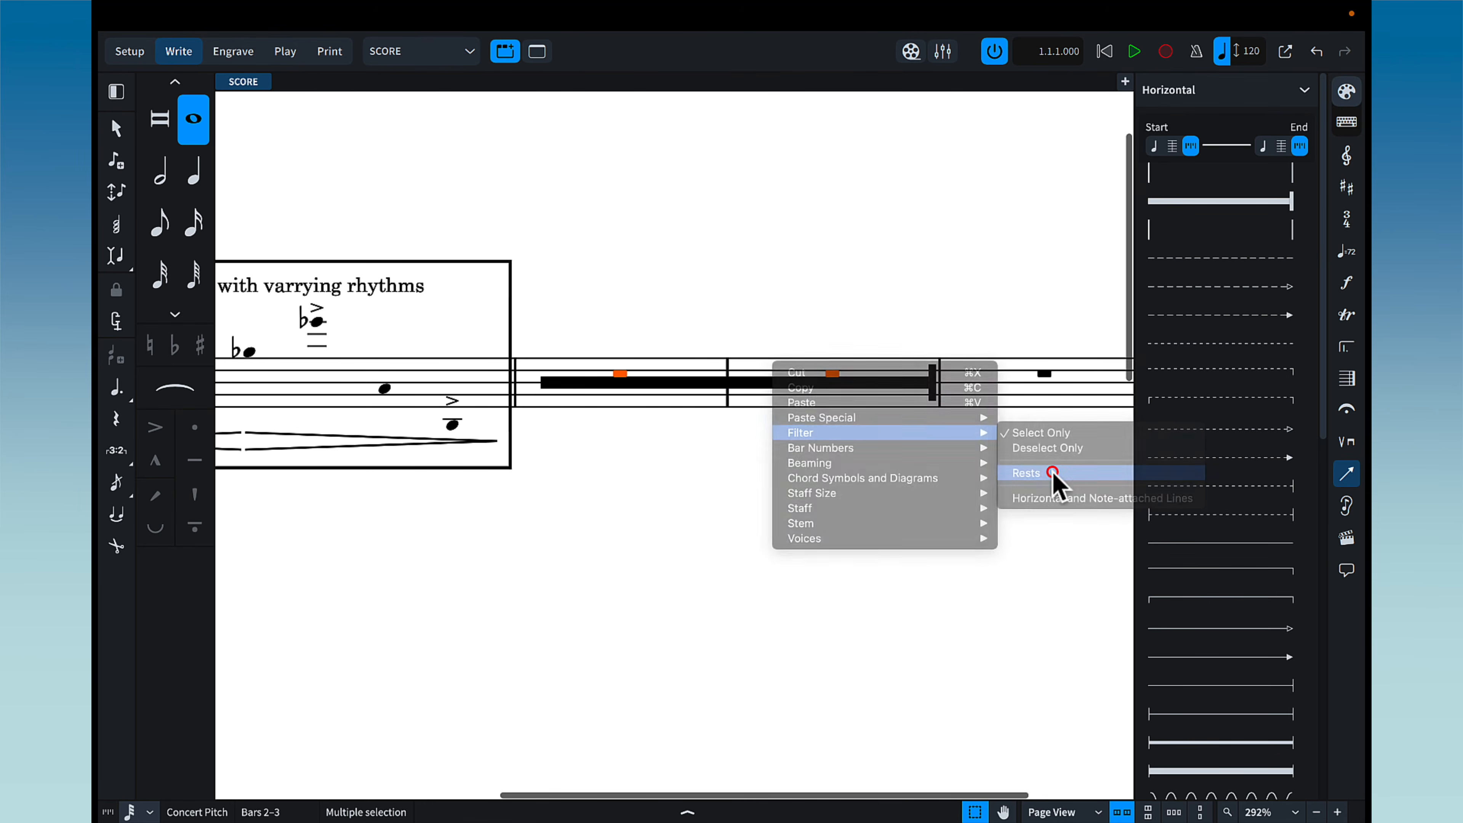
pyautogui.click(576, 811)
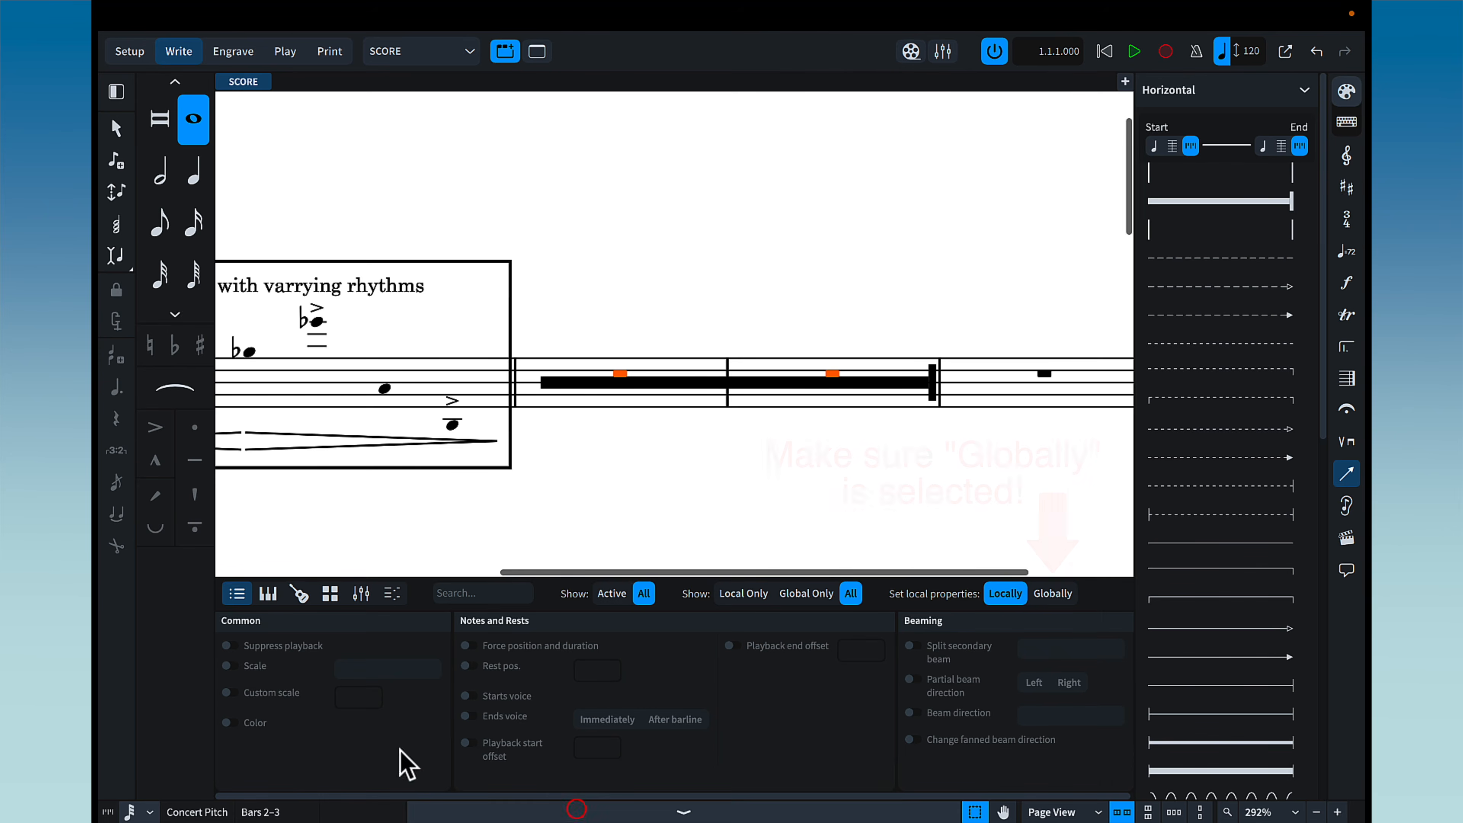
pyautogui.click(229, 693)
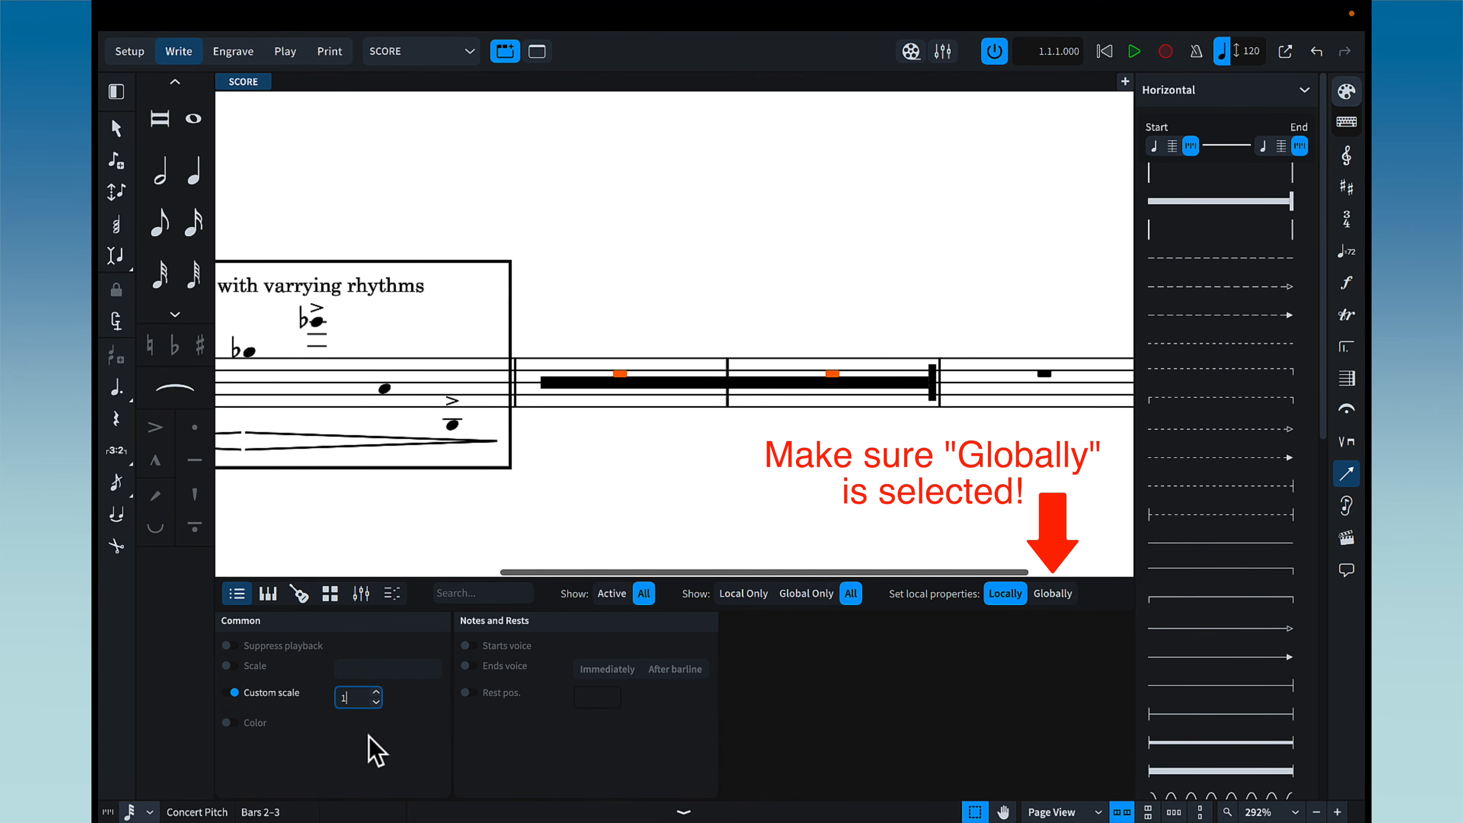
pyautogui.click(617, 804)
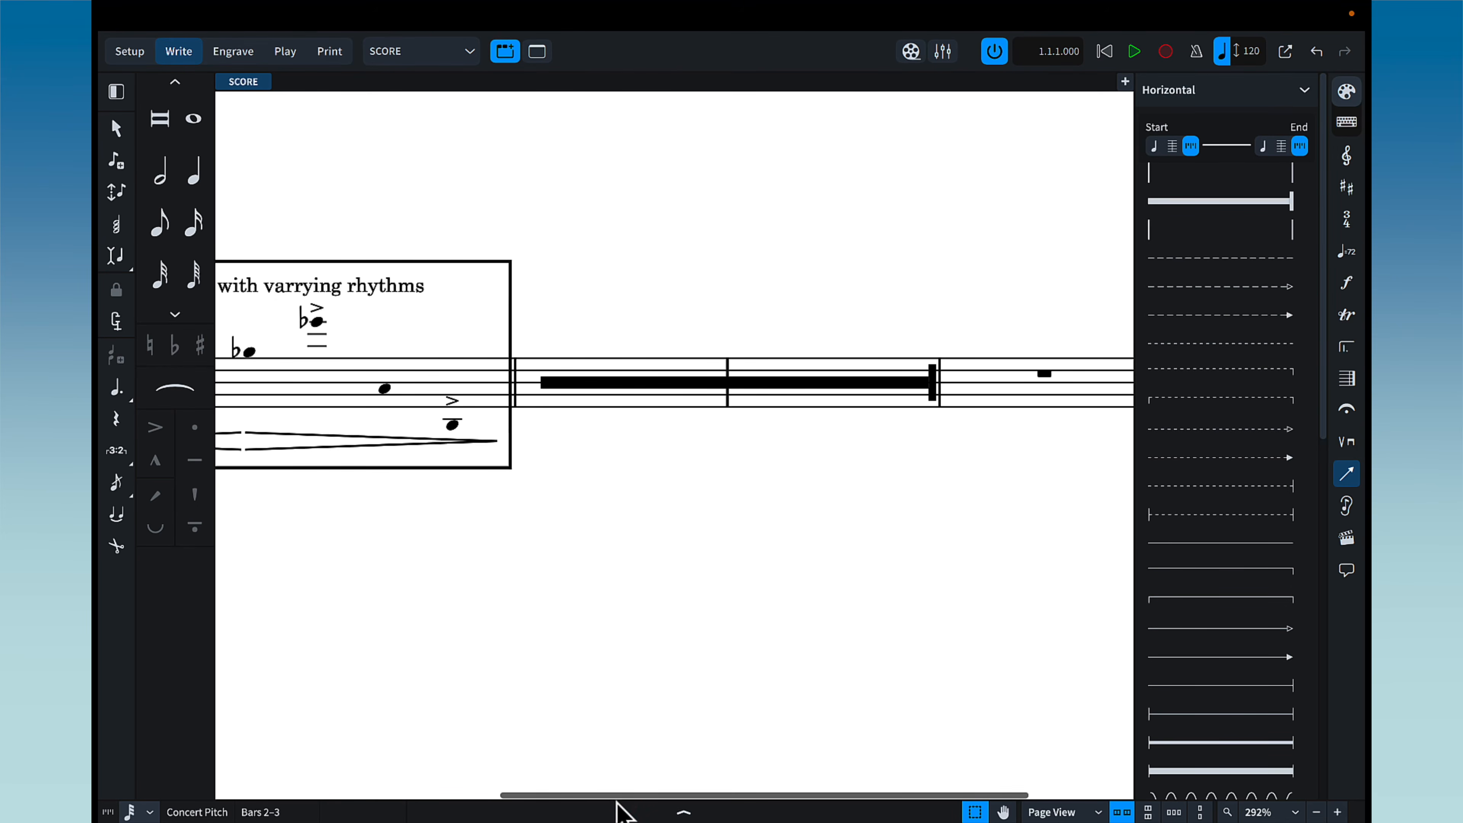
# Try shortening and lengthening the continuation line, returning its end to the end of bar 3
pyautogui.click(795, 381)
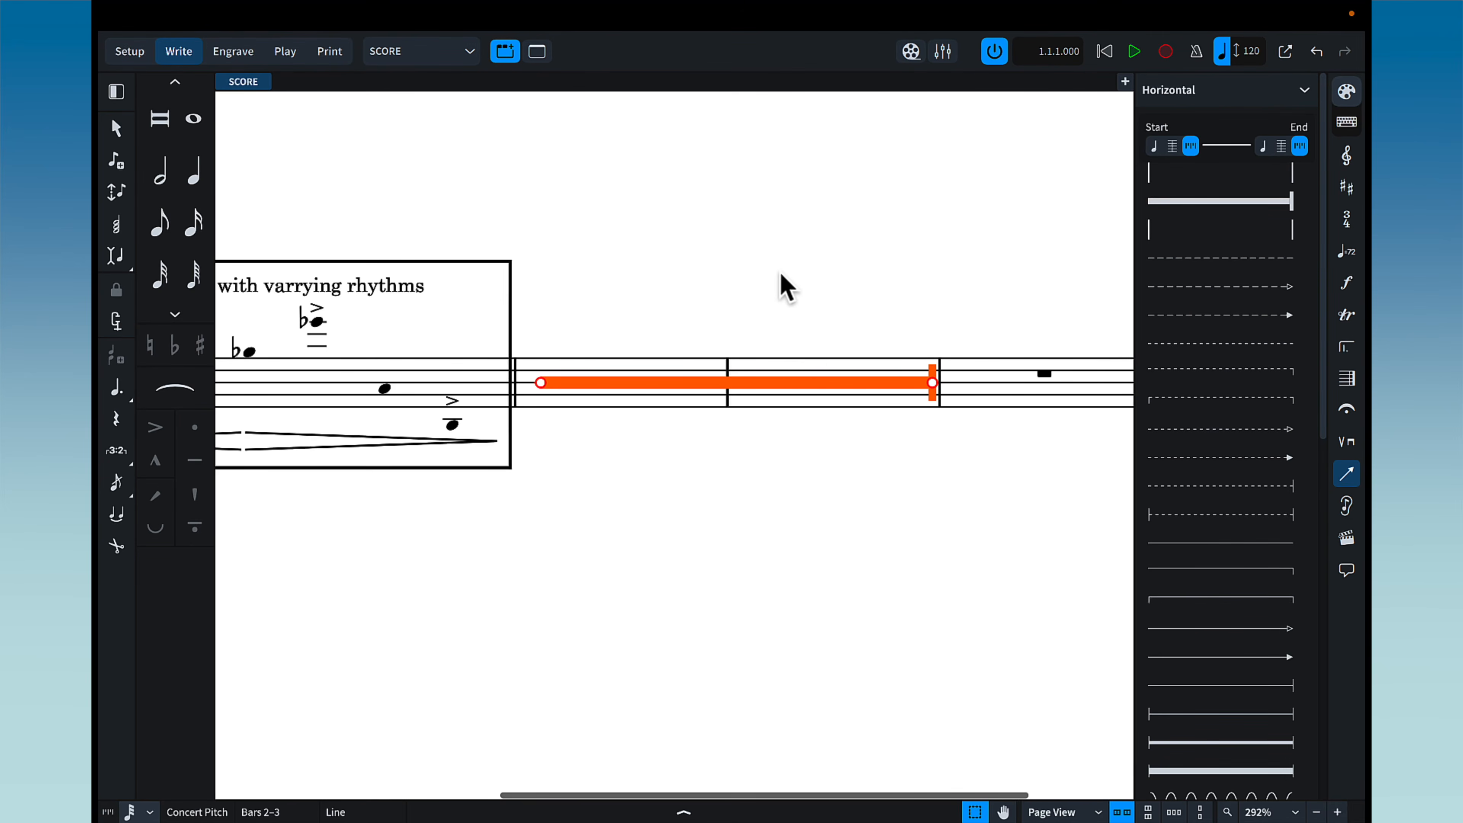
pyautogui.hotkey('shift', 'alt', 'Left')
pyautogui.hotkey('alt', 'shift', 'Left')
pyautogui.hotkey('alt', 'shift', 'Left')
pyautogui.hotkey('alt', 'shift', 'Left')
pyautogui.hotkey('alt', 'shift', 'Left')
pyautogui.hotkey('alt', 'shift', 'Right')
pyautogui.hotkey('alt', 'shift', 'Right')
pyautogui.hotkey('alt', 'shift', 'Right')
pyautogui.hotkey('alt', 'shift', 'Right')
pyautogui.hotkey('alt', 'shift', 'Left')
pyautogui.hotkey('alt', 'shift', 'Left')
pyautogui.hotkey('alt', 'shift', 'Right')
pyautogui.hotkey('alt', 'shift', 'Right')
pyautogui.hotkey('alt', 'shift', 'Right')
pyautogui.hotkey('alt', 'shift', 'Right')
pyautogui.hotkey('alt', 'shift', 'Left')
pyautogui.hotkey('alt', 'shift', 'Right')
pyautogui.click(780, 272)
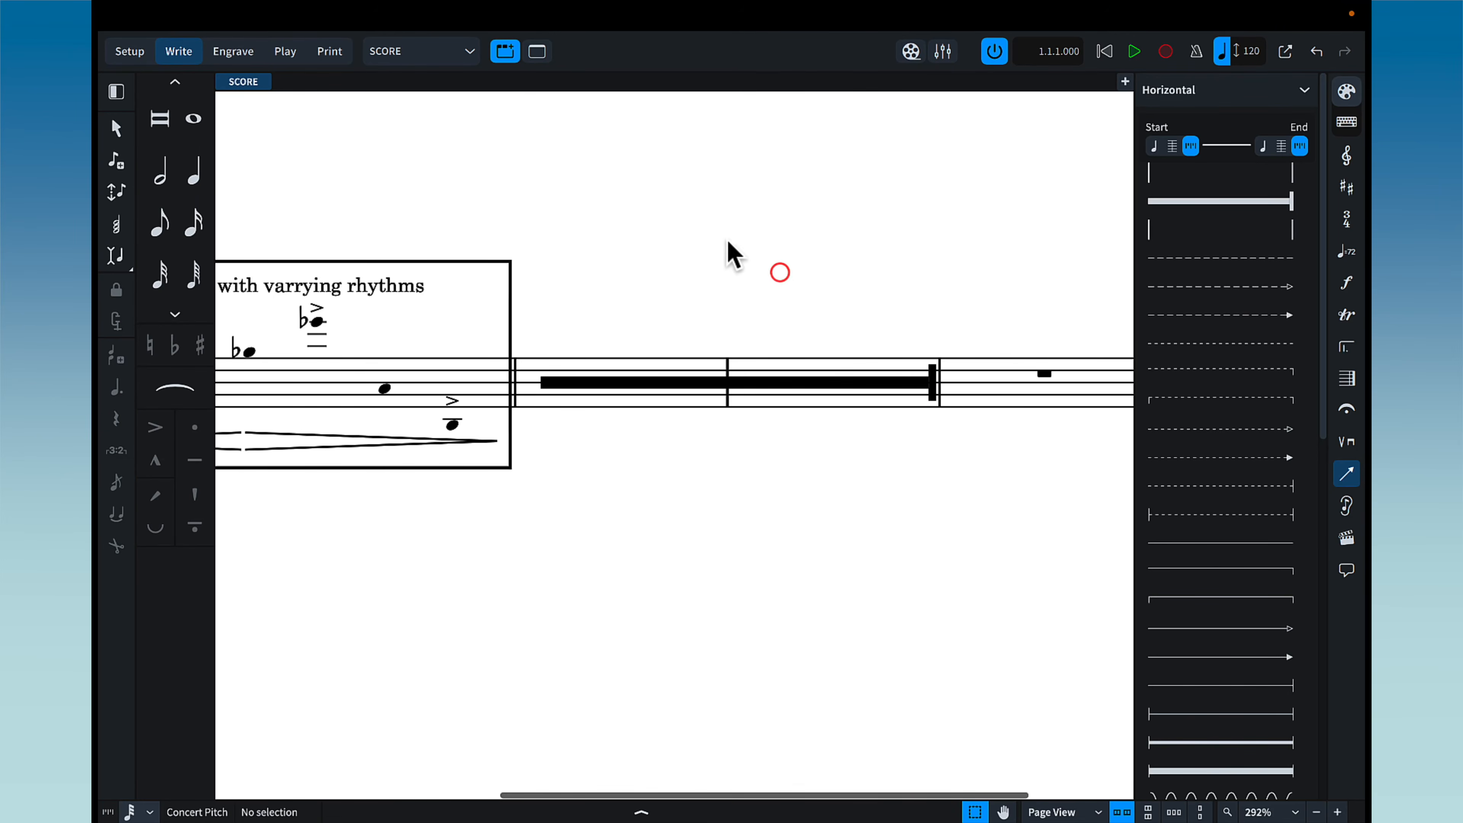
# Switch to the PART layout and select only the rests in bars 2 and 3
pyautogui.click(434, 51)
pyautogui.click(424, 100)
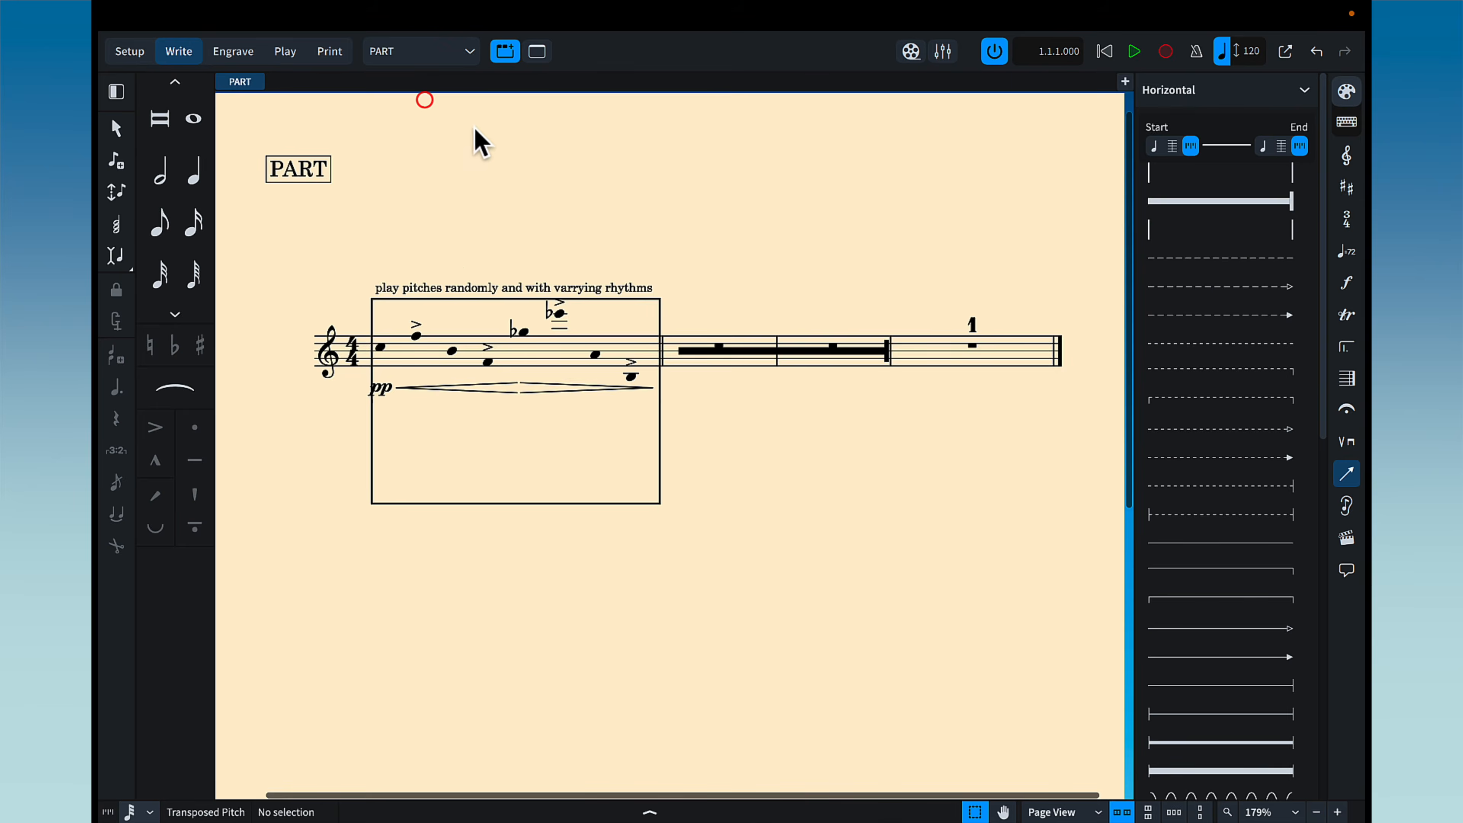
pyautogui.scroll(5, 772, 308)
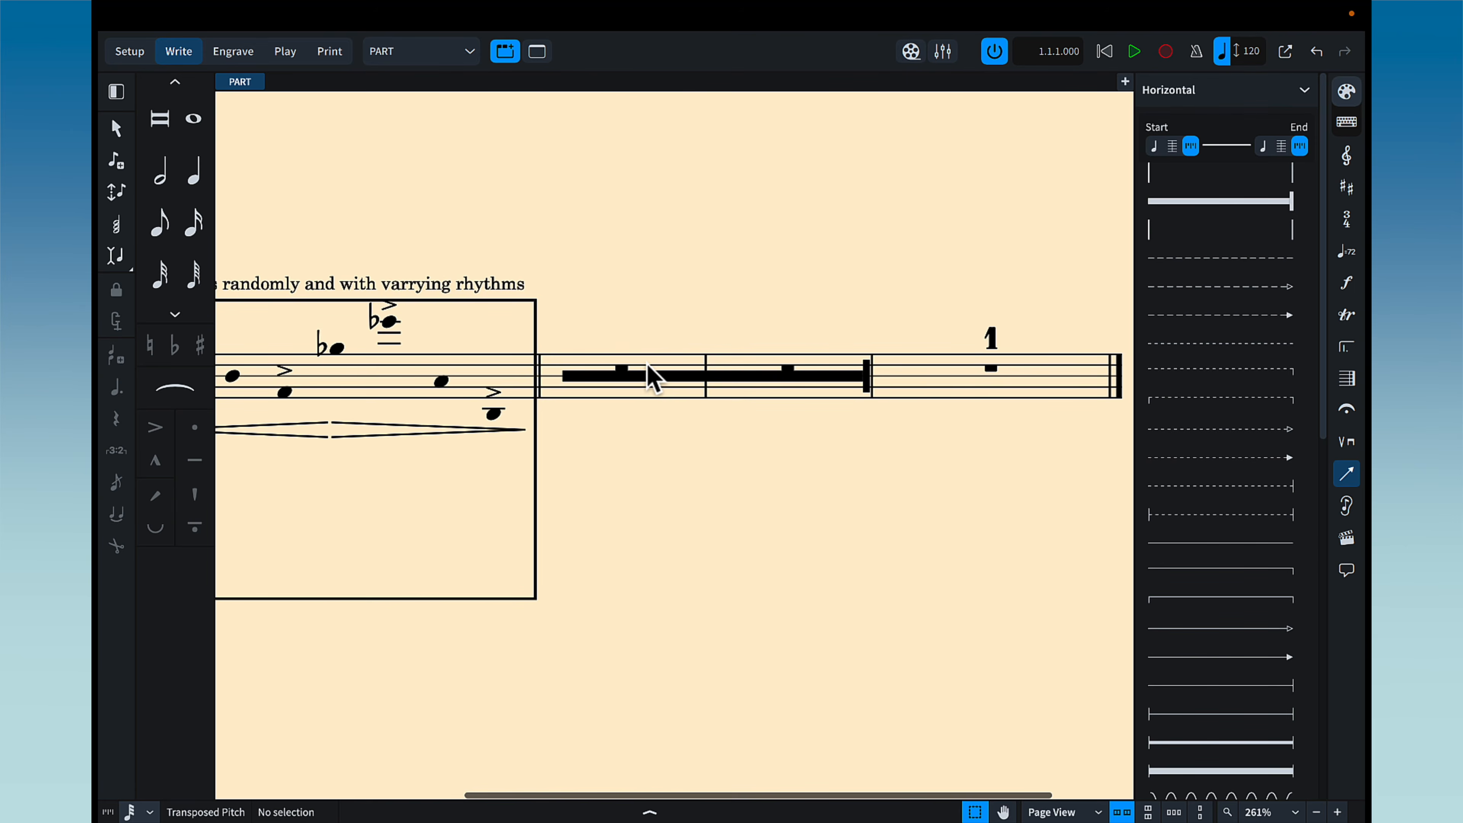
pyautogui.click(647, 374)
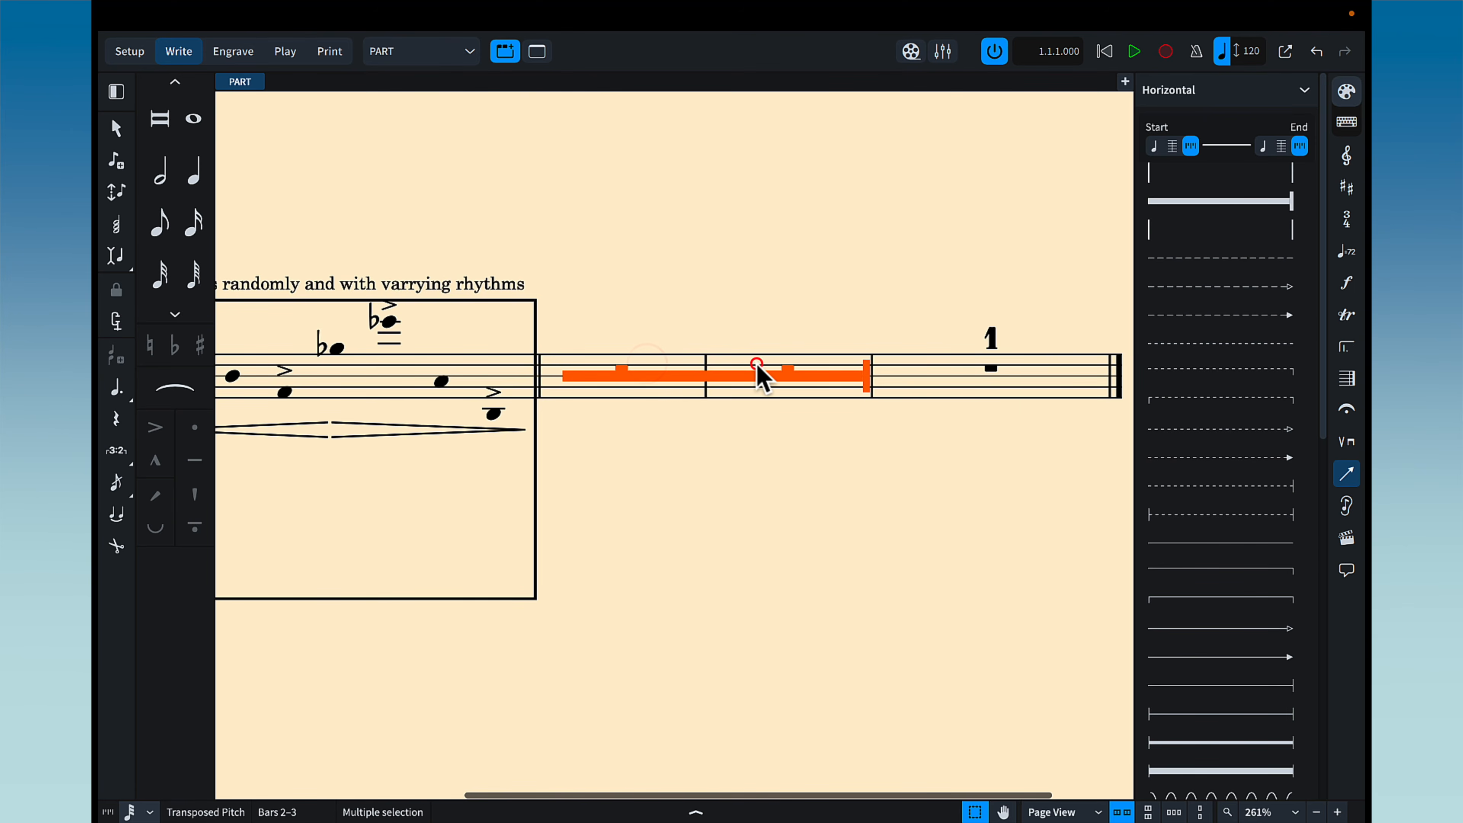
pyautogui.rightClick(750, 367)
pyautogui.moveTo(801, 433)
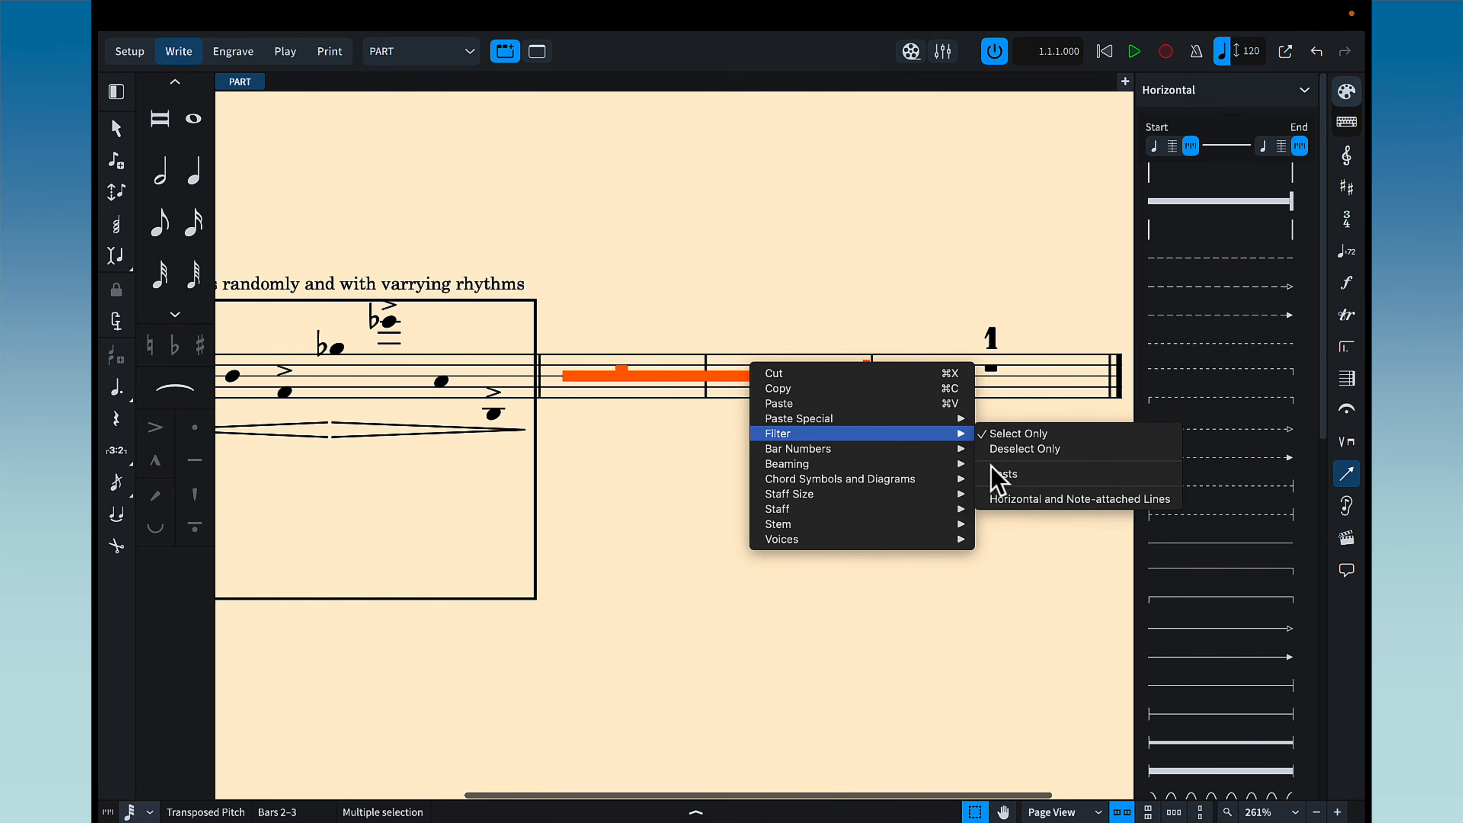
pyautogui.click(1015, 476)
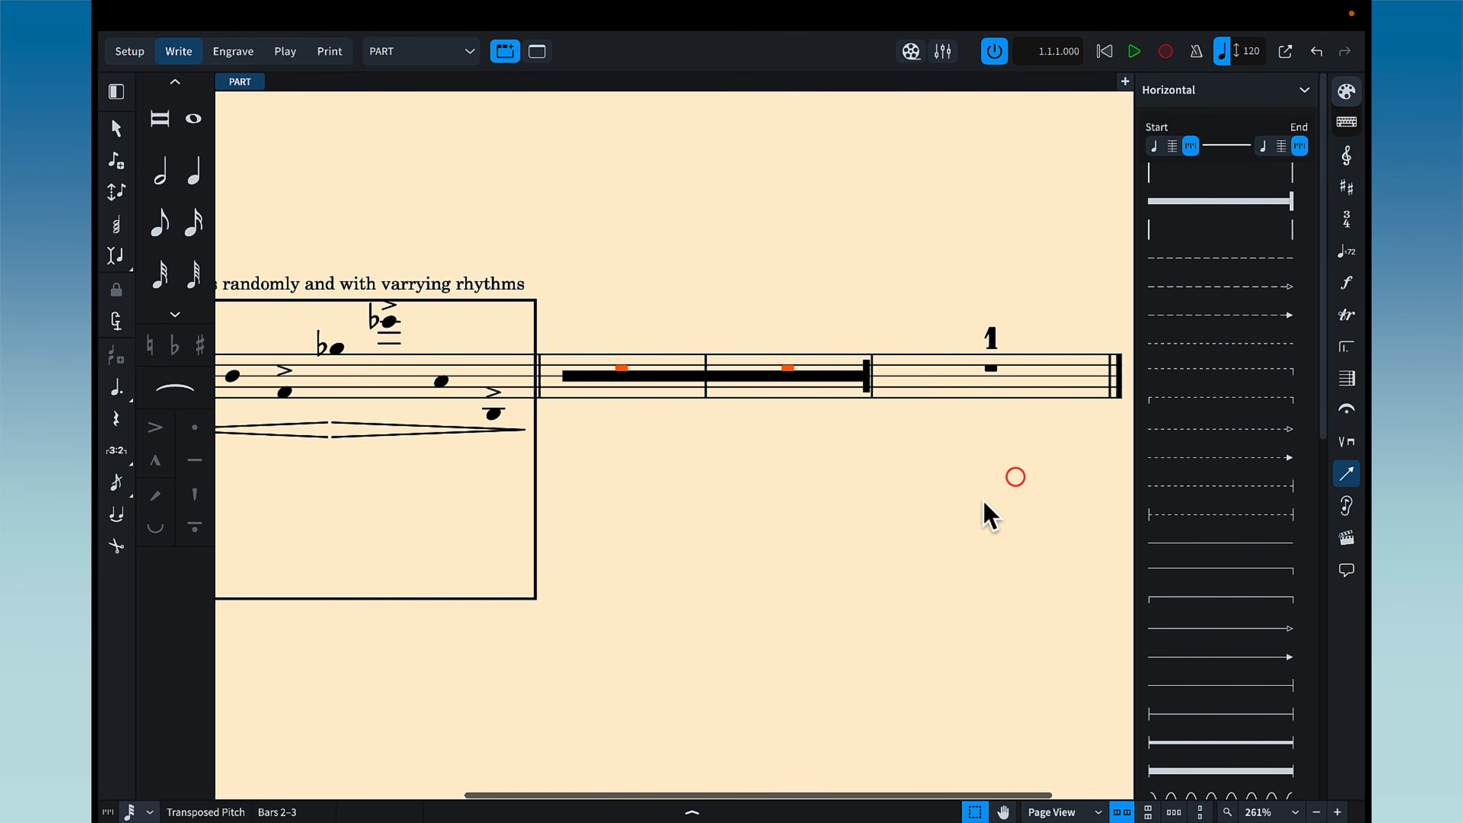
# Set local properties to apply globally, shrink the selected rests out of sight with a custom scale, and return to the SCORE layout
pyautogui.click(578, 803)
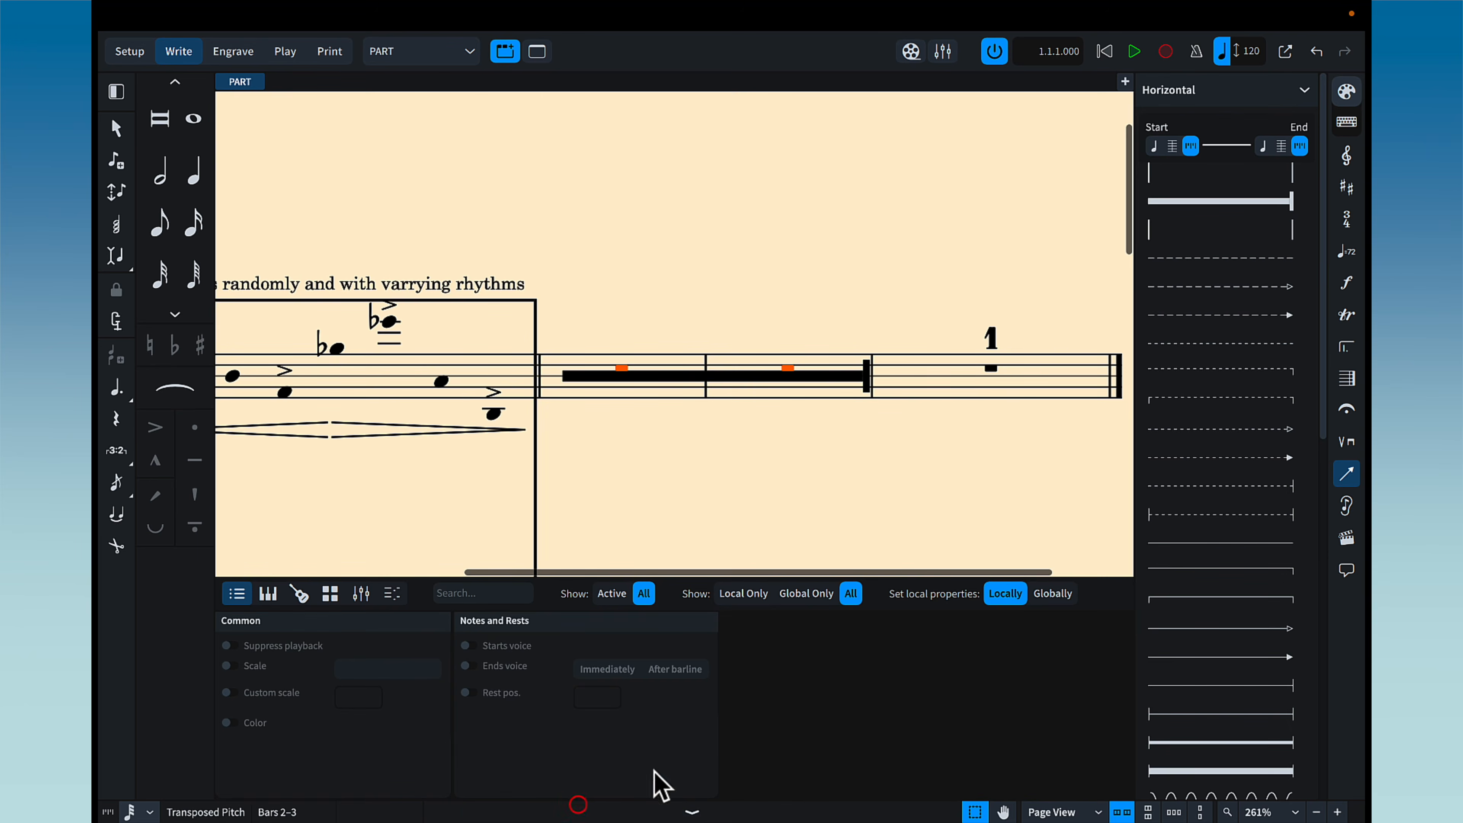
pyautogui.click(1058, 599)
pyautogui.click(229, 693)
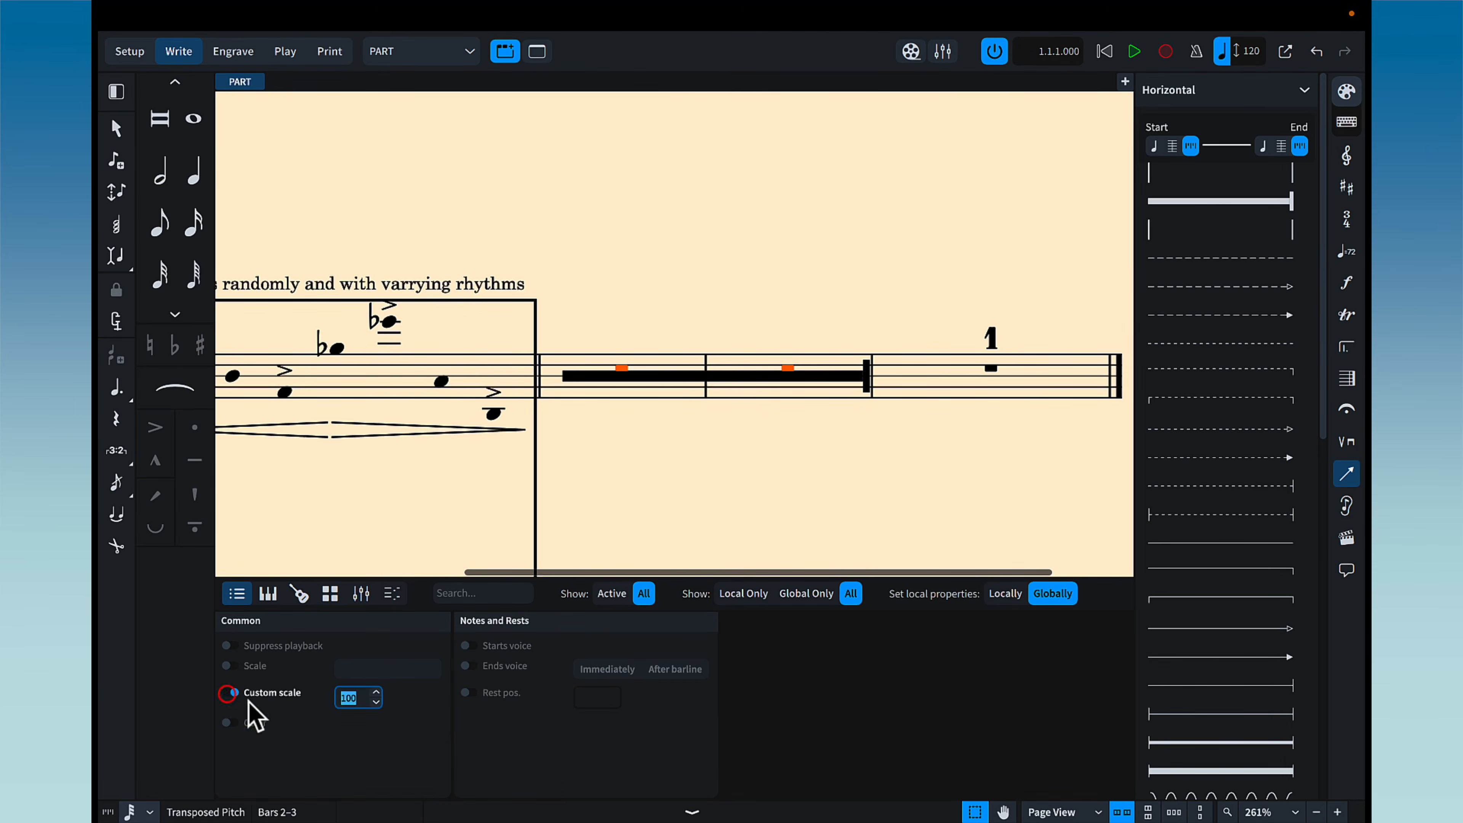
pyautogui.click(594, 812)
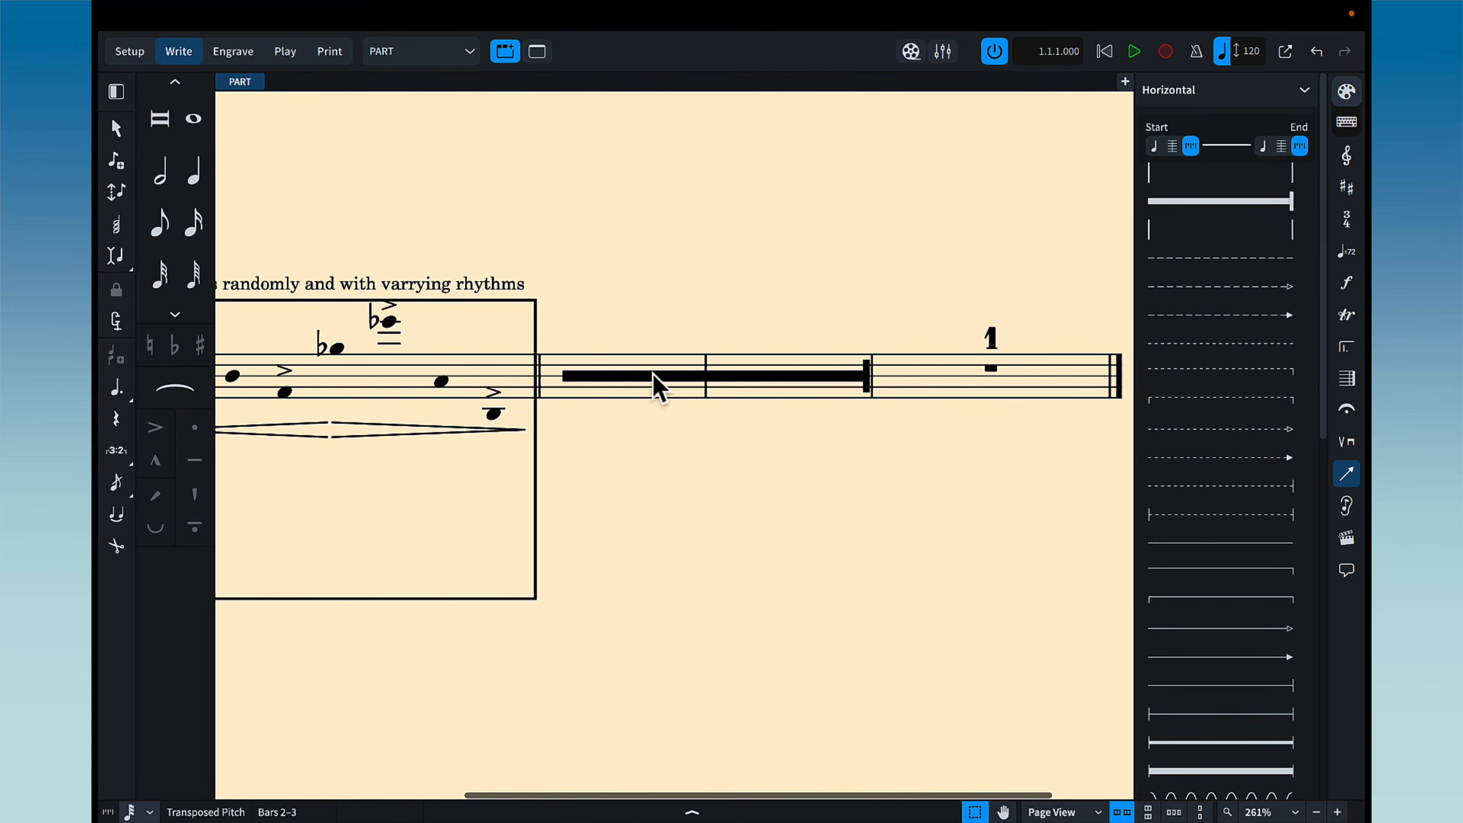
pyautogui.click(397, 57)
pyautogui.click(399, 81)
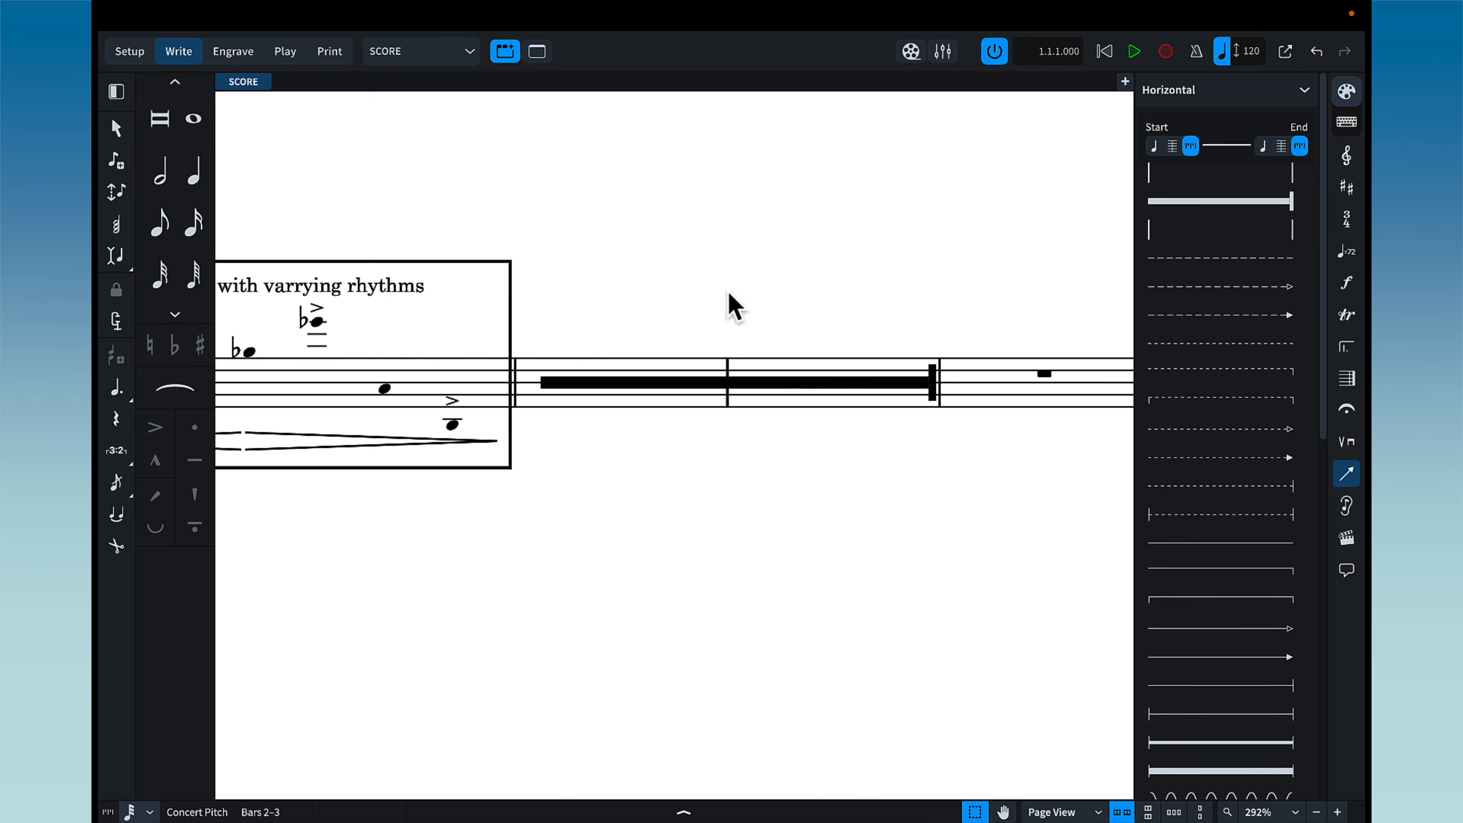